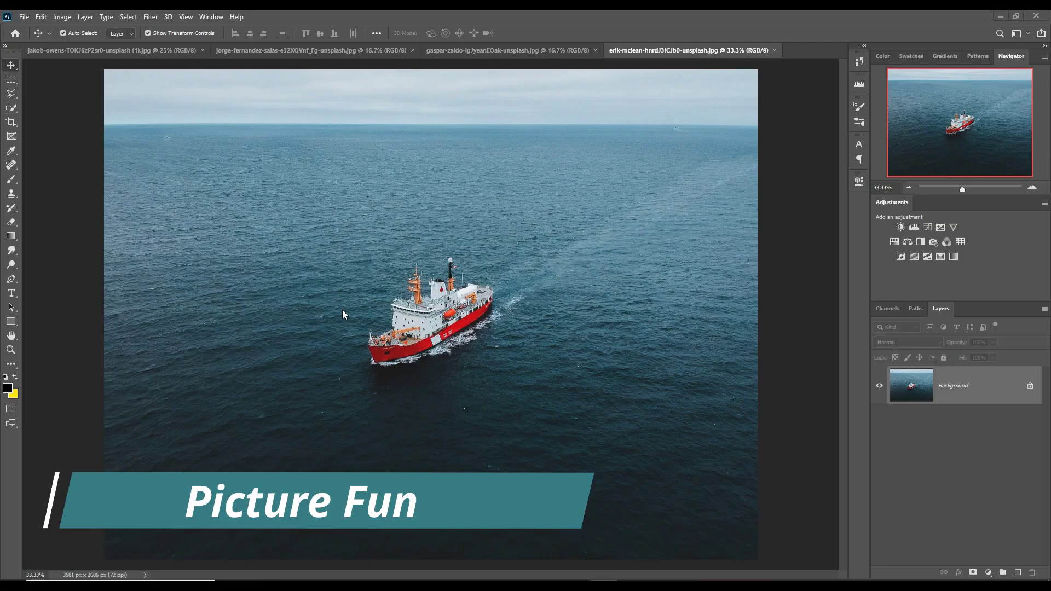
# Step: Create a new blank document from the 3840×2160 preset
pyautogui.click(21, 17)
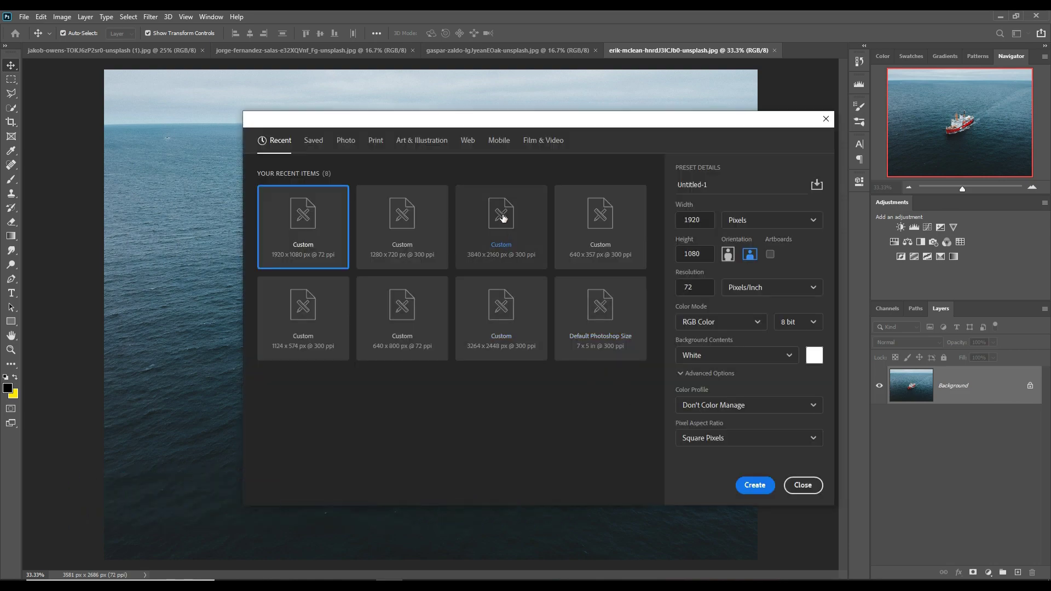
pyautogui.click(501, 219)
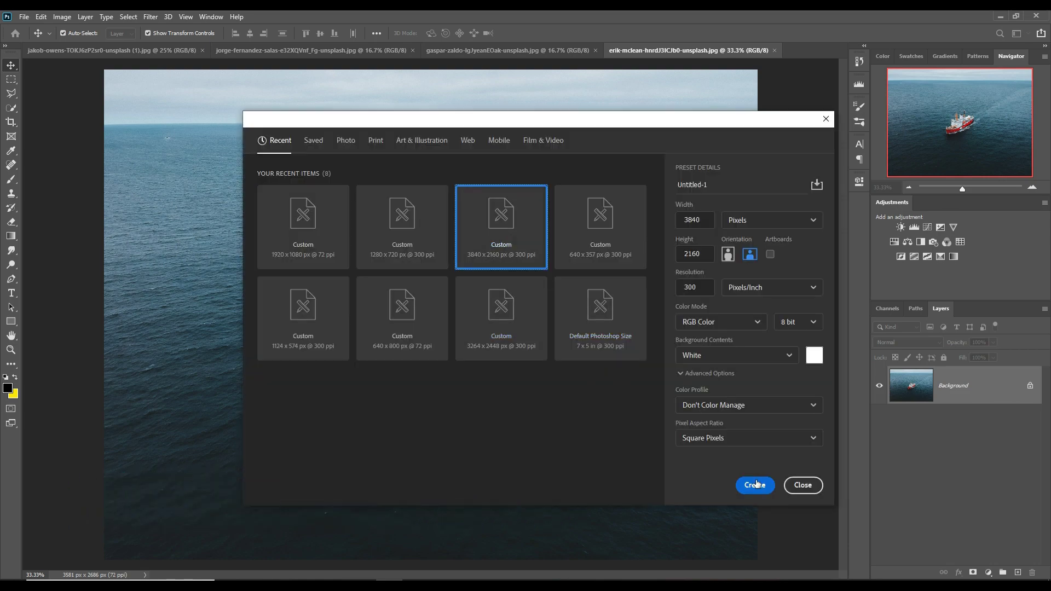
pyautogui.click(755, 485)
# Step: Cycle through the ship and cliff photos to bring up the island photo
pyautogui.click(584, 51)
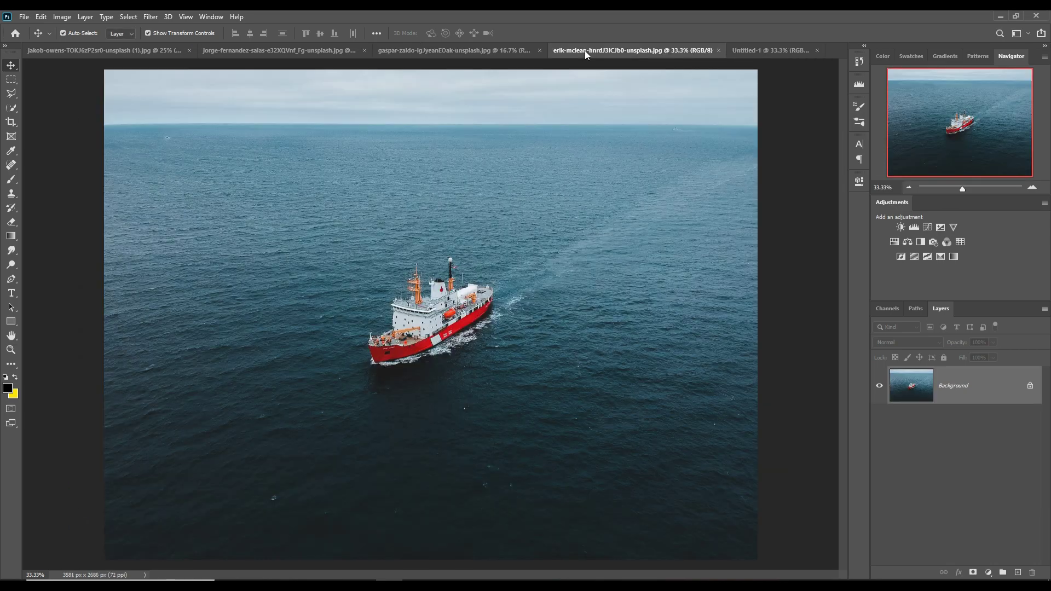
pyautogui.click(425, 51)
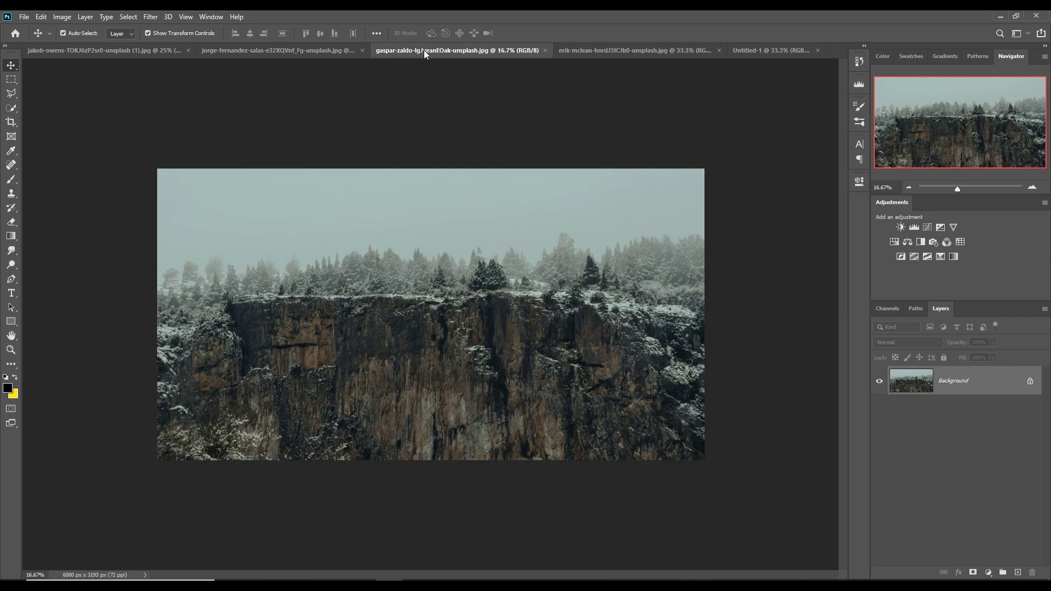
pyautogui.click(293, 51)
pyautogui.click(108, 48)
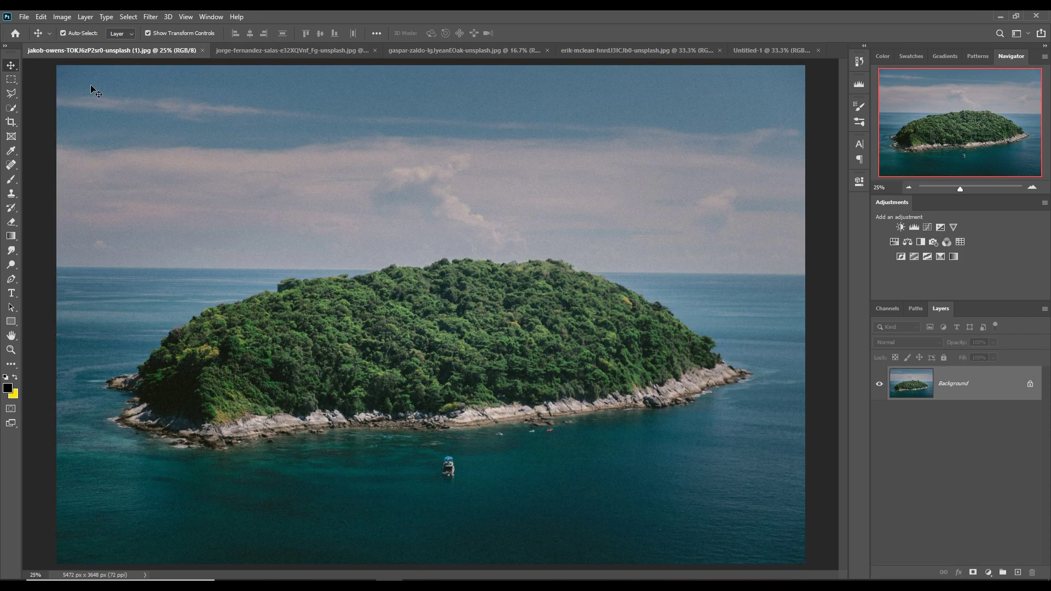
# Step: Quick-select the island slopes, rocky tip and sea below, then float the island photo's window
pyautogui.click(12, 109)
pyautogui.moveTo(211, 345); pyautogui.dragTo(128, 391)
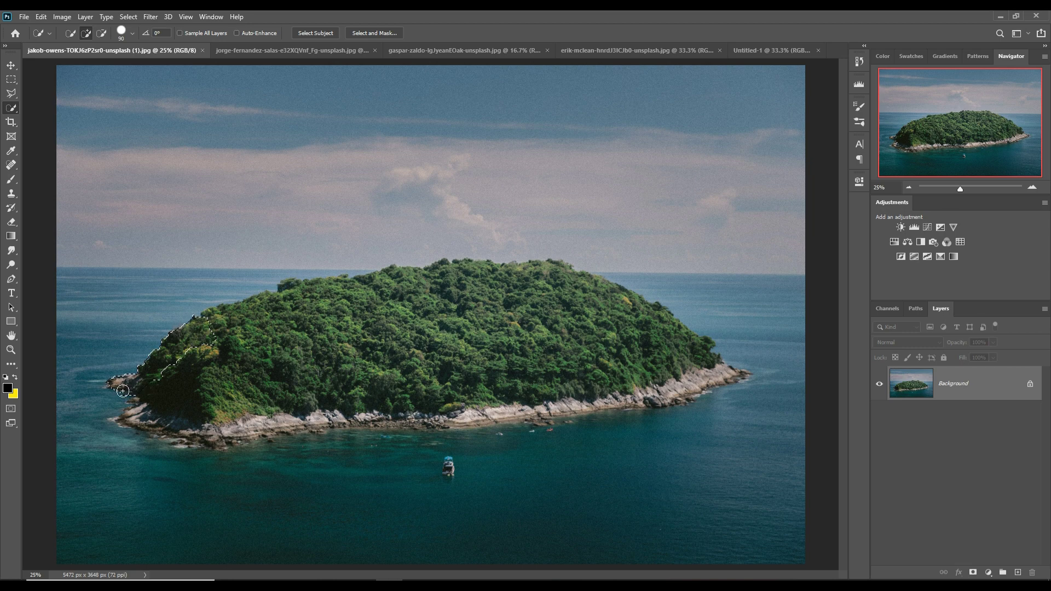
pyautogui.moveTo(127, 391)
pyautogui.mouseDown()
pyautogui.moveTo(135, 420)
pyautogui.moveTo(249, 370)
pyautogui.moveTo(350, 290)
pyautogui.moveTo(518, 279)
pyautogui.moveTo(624, 301)
pyautogui.moveTo(708, 363)
pyautogui.moveTo(817, 406)
pyautogui.mouseUp()
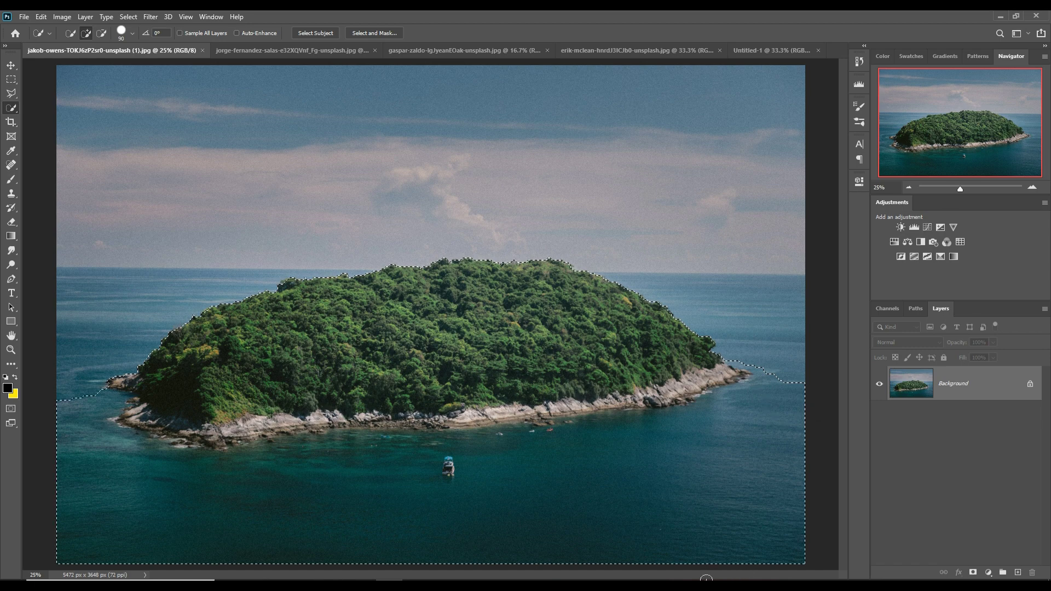
pyautogui.click(701, 564)
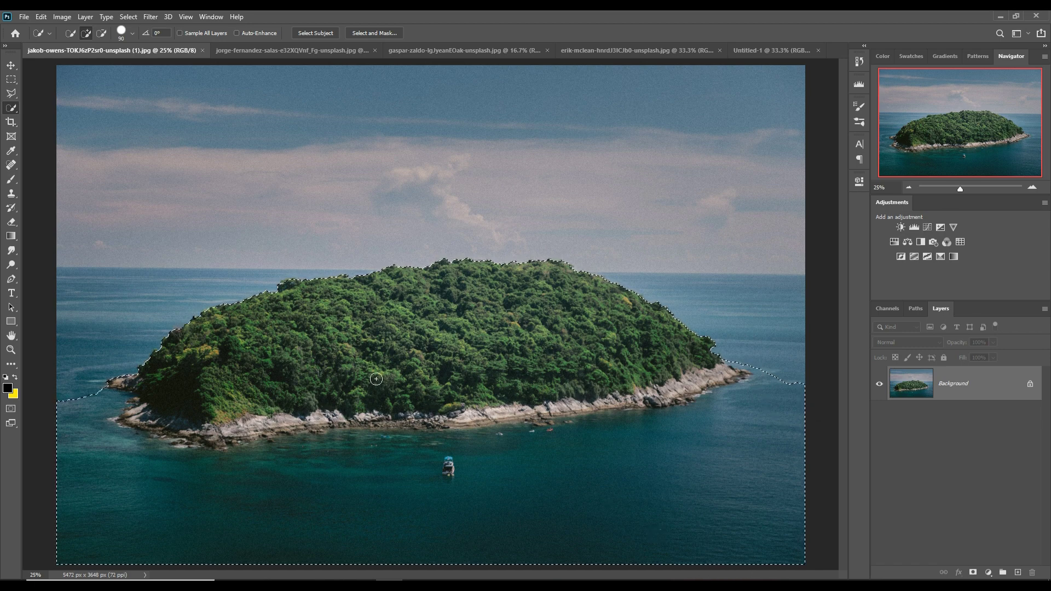
pyautogui.press('v')
pyautogui.moveTo(89, 51)
pyautogui.mouseDown()
pyautogui.moveTo(91, 88)
pyautogui.moveTo(580, 203)
pyautogui.mouseUp()
# Step: Copy the selected island and sea into Untitled-1 and minimise the floating island window
pyautogui.click(638, 52)
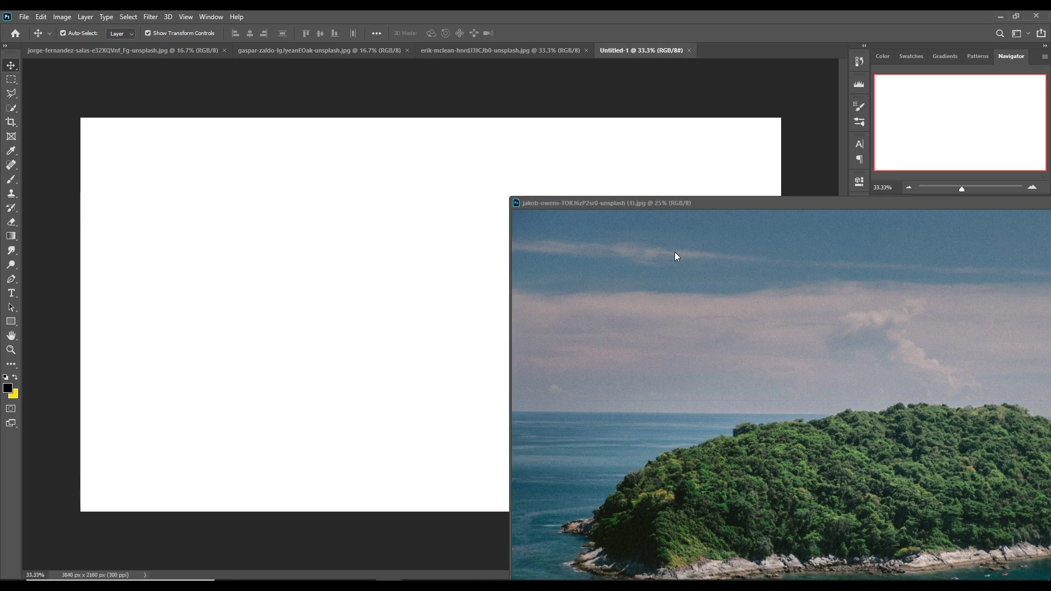
pyautogui.moveTo(800, 465)
pyautogui.mouseDown()
pyautogui.moveTo(802, 479)
pyautogui.moveTo(428, 333)
pyautogui.mouseUp()
pyautogui.moveTo(806, 204)
pyautogui.mouseDown()
pyautogui.moveTo(561, 253)
pyautogui.moveTo(656, 323)
pyautogui.mouseUp()
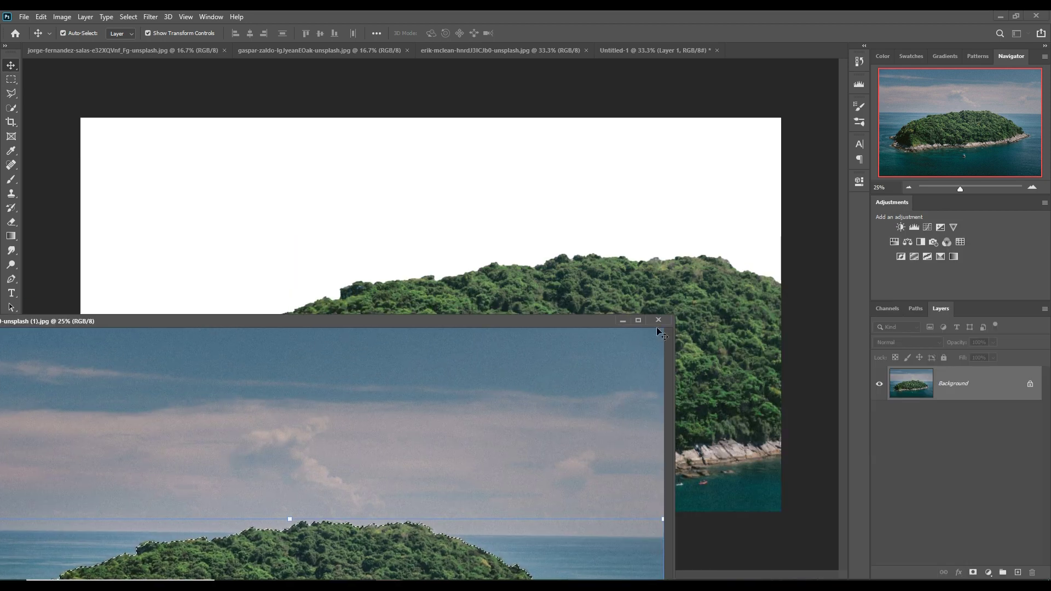
pyautogui.click(622, 320)
# Step: Scale the island layer to about 46% and position it left of centre
pyautogui.moveTo(545, 252)
pyautogui.mouseDown()
pyautogui.moveTo(538, 468)
pyautogui.moveTo(429, 229)
pyautogui.mouseUp()
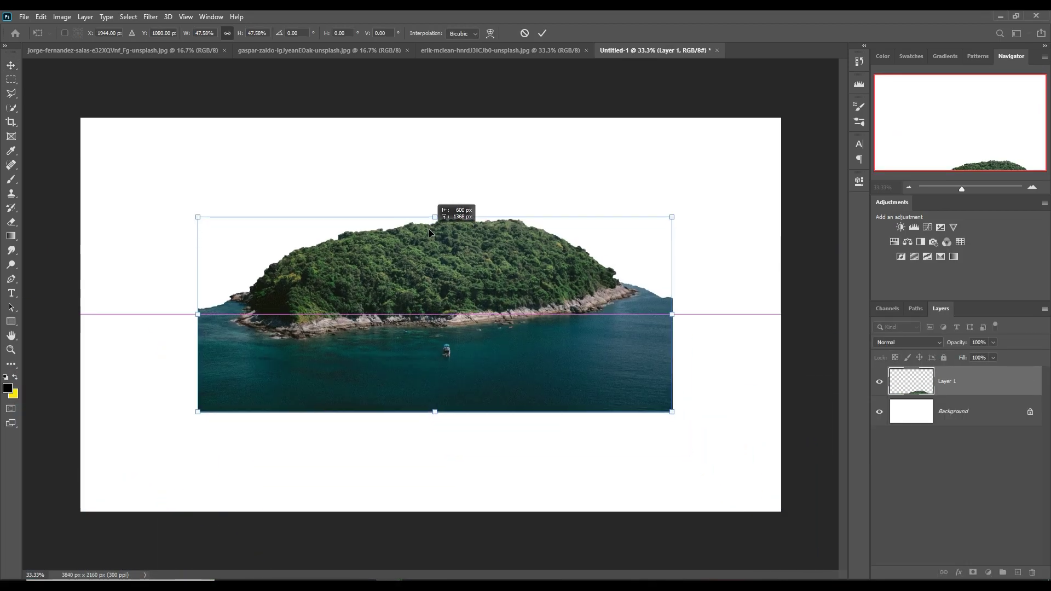
pyautogui.moveTo(470, 279); pyautogui.dragTo(439, 286)
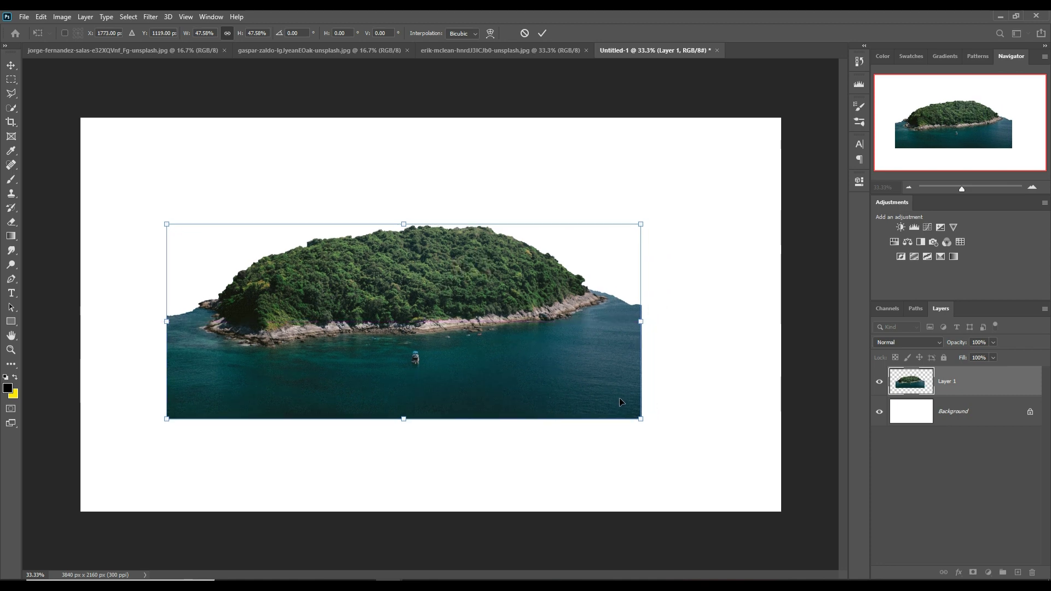
pyautogui.moveTo(646, 230); pyautogui.dragTo(599, 253)
pyautogui.click(542, 32)
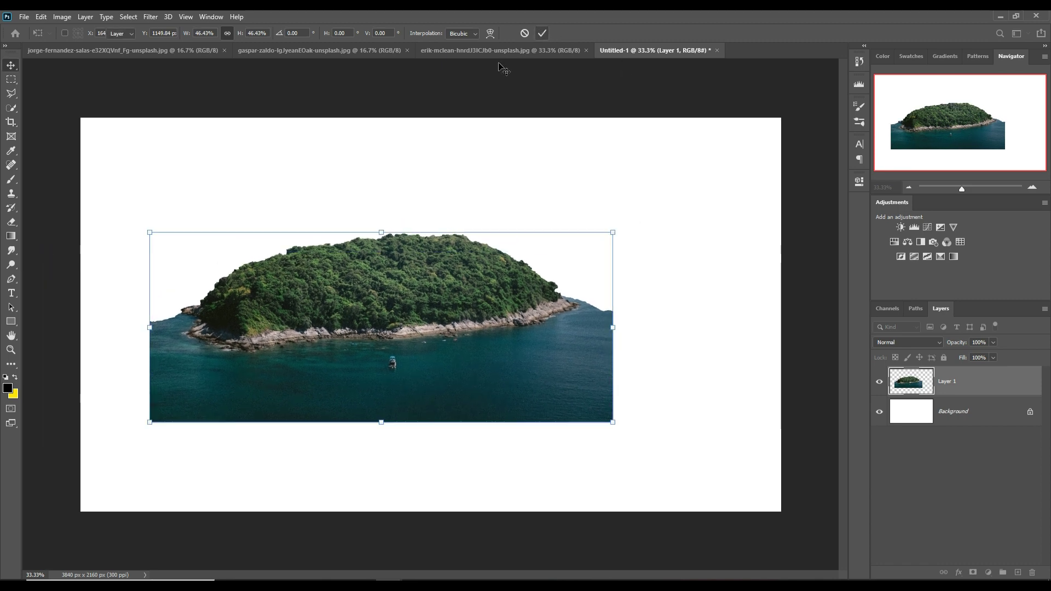
pyautogui.click(11, 93)
# Step: Lasso and delete the stray strip of water left of the island, then deselect
pyautogui.click(49, 93)
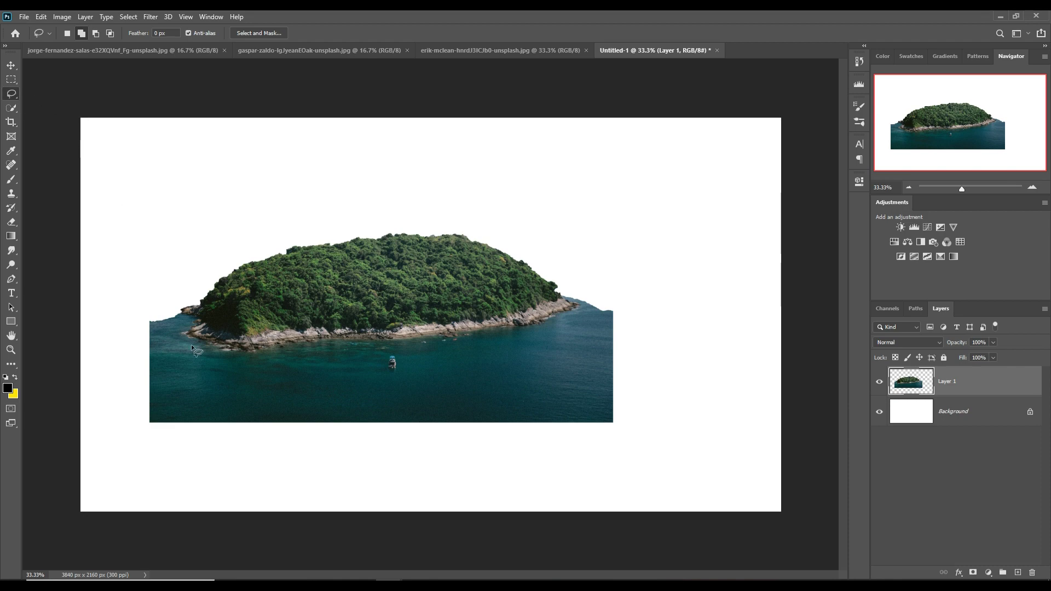
pyautogui.hotkey('ctrl', '+')
pyautogui.hotkey('ctrl', '+')
pyautogui.moveTo(193, 342); pyautogui.dragTo(355, 343)
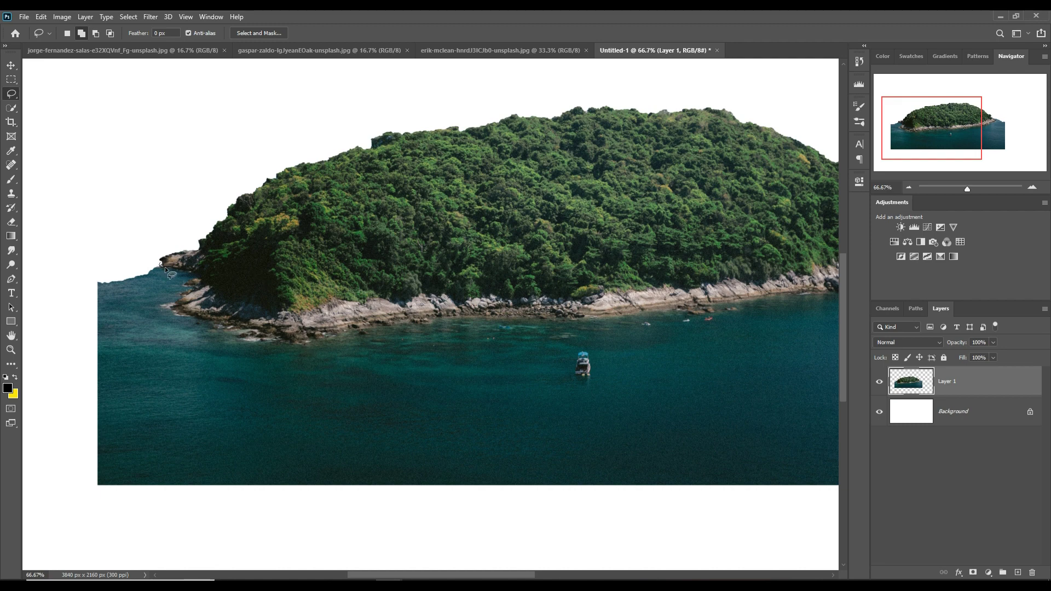
pyautogui.moveTo(172, 270); pyautogui.dragTo(193, 273)
pyautogui.moveTo(133, 320); pyautogui.dragTo(81, 325)
pyautogui.moveTo(83, 278); pyautogui.dragTo(174, 272)
pyautogui.press('Delete')
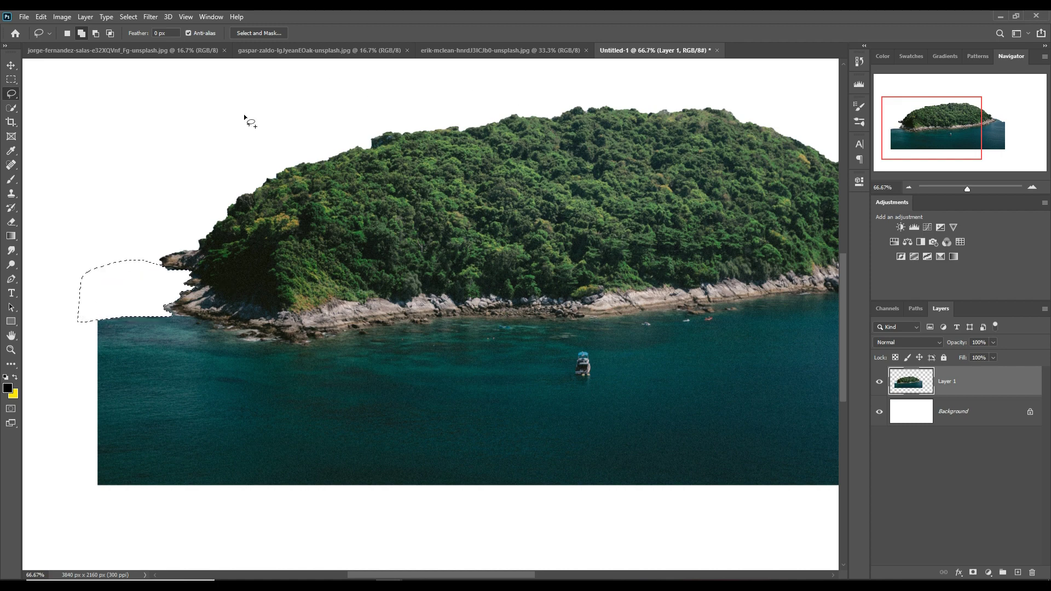
pyautogui.click(128, 16)
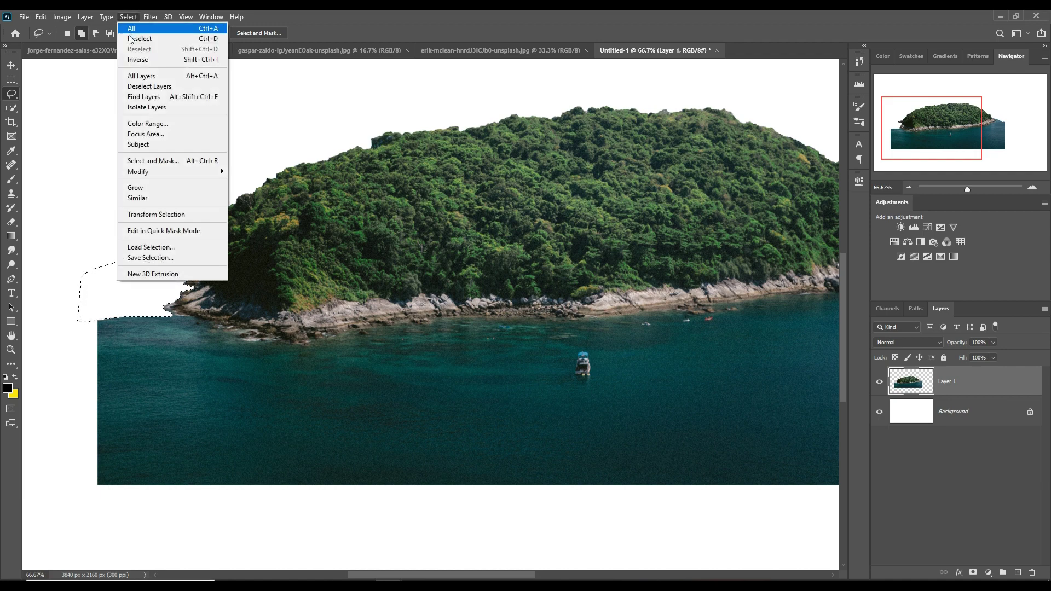
pyautogui.click(137, 35)
# Step: Lasso and delete the stray fragment at the right shore, deselect, and zoom out
pyautogui.moveTo(521, 343); pyautogui.dragTo(392, 340)
pyautogui.moveTo(770, 296); pyautogui.dragTo(528, 295)
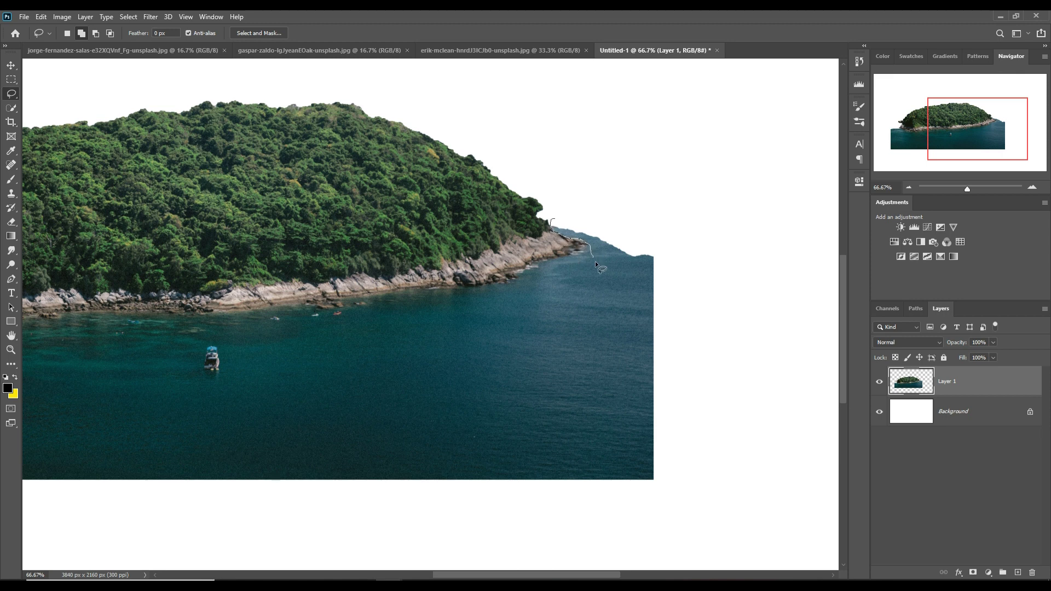
pyautogui.moveTo(678, 273)
pyautogui.mouseDown()
pyautogui.moveTo(592, 219)
pyautogui.moveTo(553, 219)
pyautogui.mouseUp()
pyautogui.press('Delete')
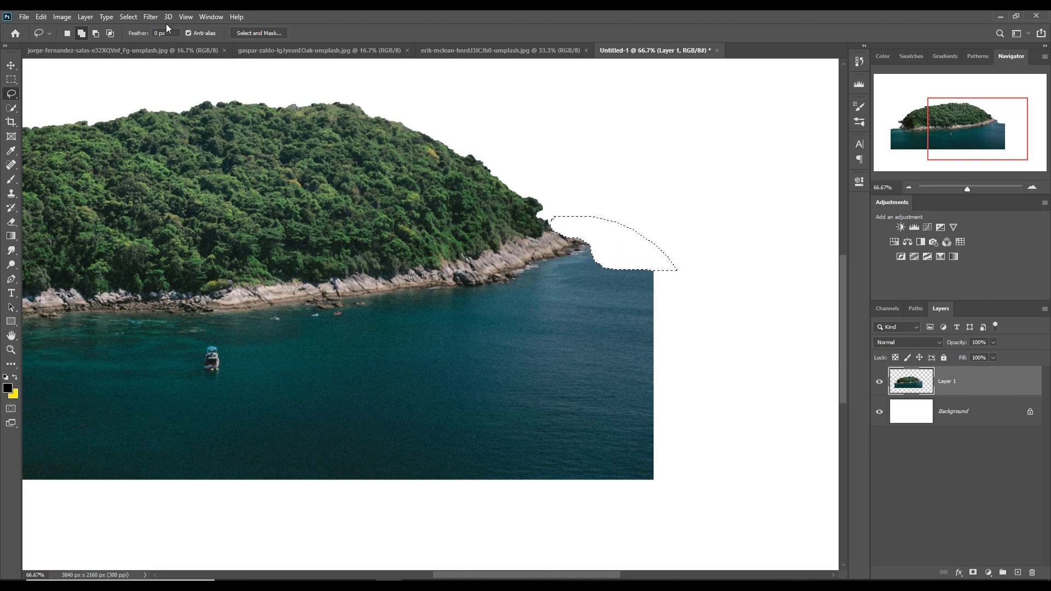
pyautogui.click(128, 17)
pyautogui.click(143, 39)
pyautogui.press('v')
pyautogui.hotkey('ctrl', '-')
pyautogui.hotkey('ctrl', '-')
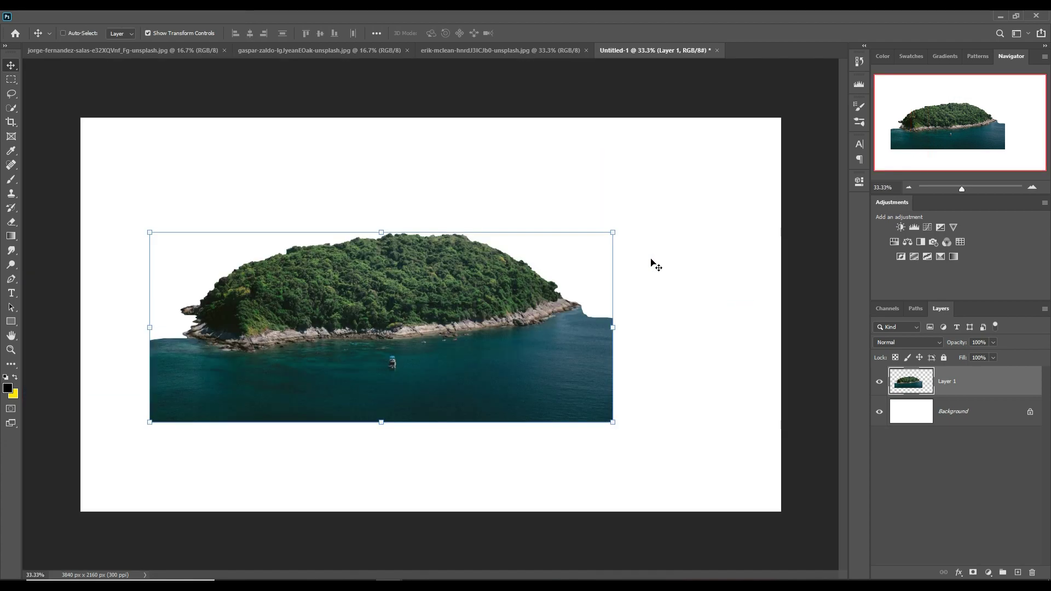
# Step: Cut a diagonal wedge off the sea's lower-left corner with the Polygonal Lasso
pyautogui.rightClick(11, 96)
pyautogui.click(11, 79)
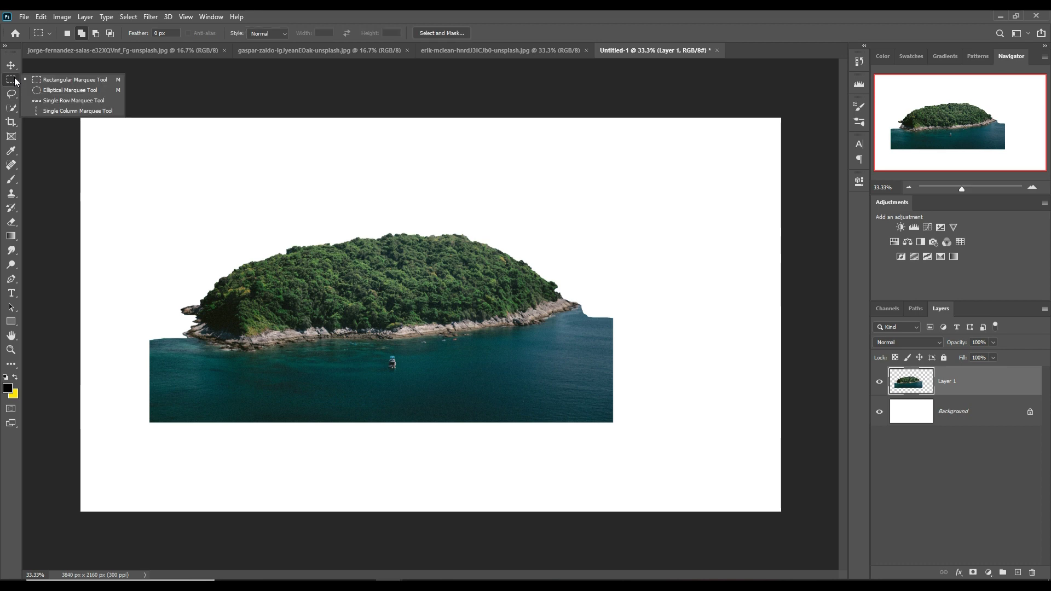
pyautogui.rightClick(12, 97)
pyautogui.click(33, 106)
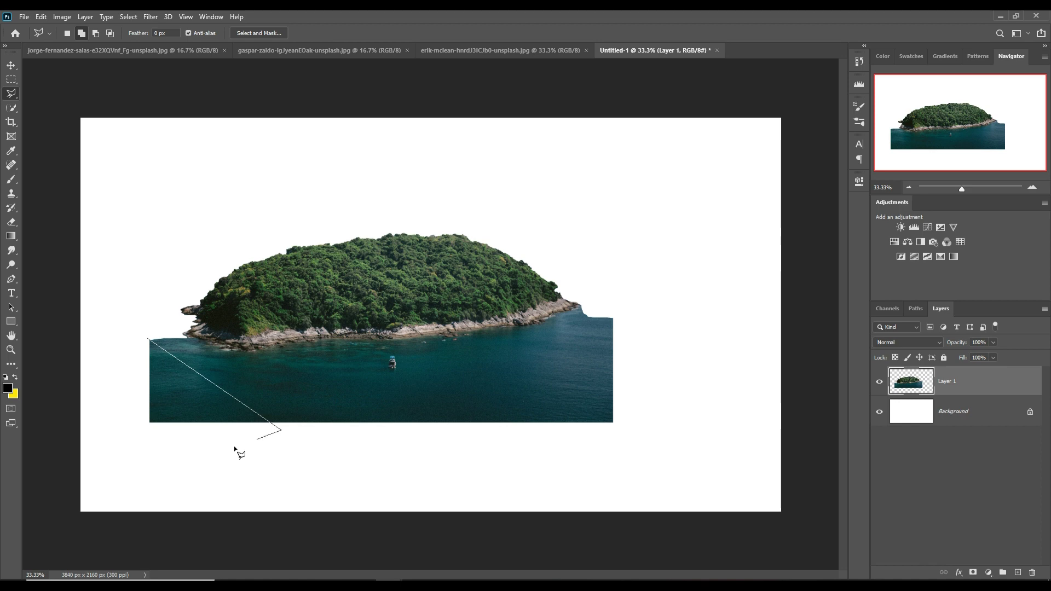
pyautogui.click(175, 450)
pyautogui.click(130, 412)
pyautogui.click(129, 342)
pyautogui.click(151, 340)
pyautogui.press('Delete')
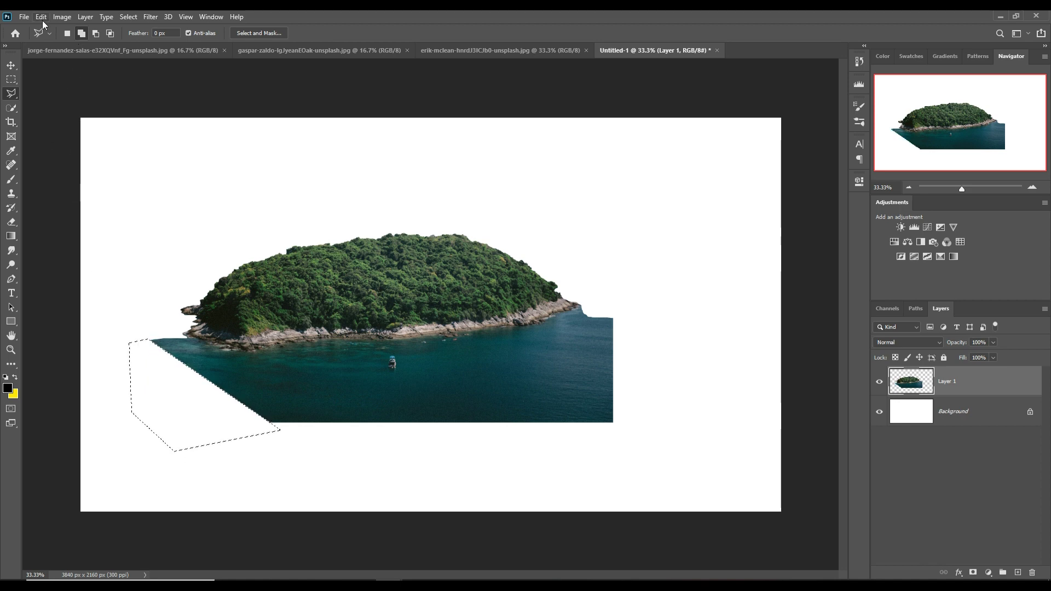
pyautogui.click(41, 16)
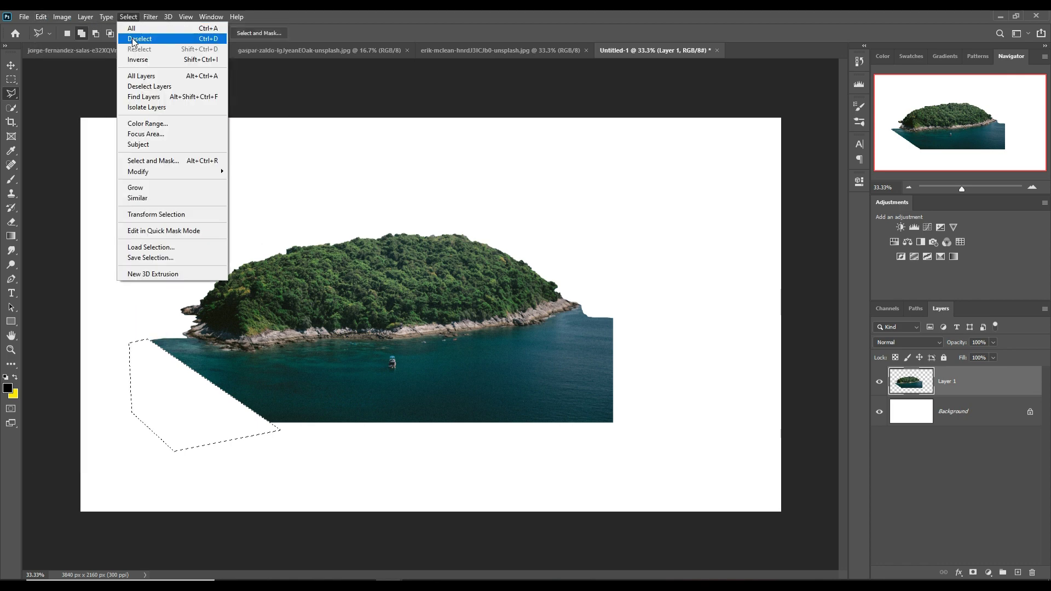
pyautogui.click(138, 39)
pyautogui.click(9, 67)
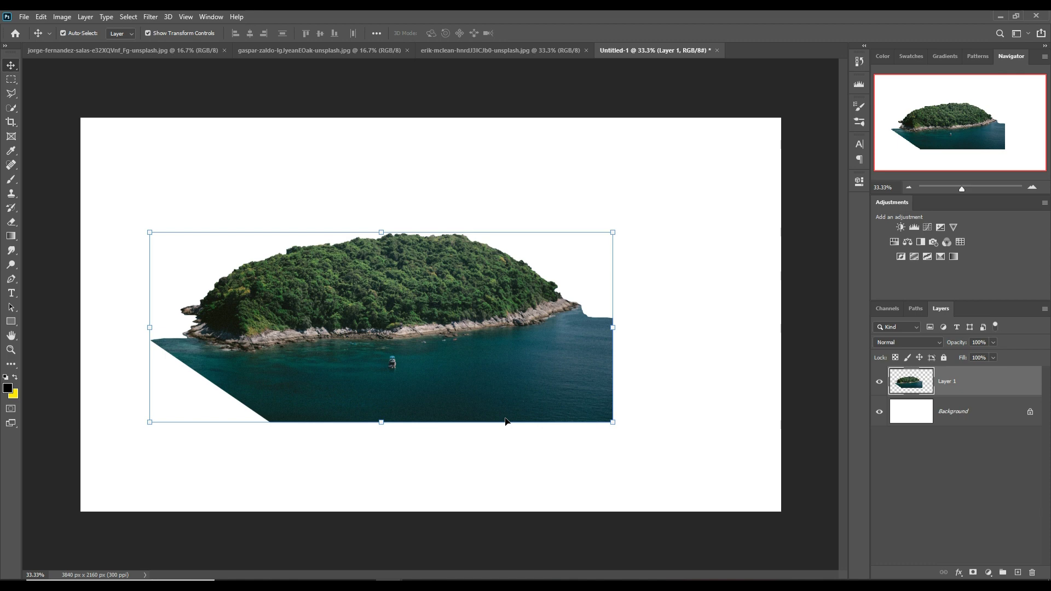
# Step: Outline a small area at the island's right shore with the Polygonal Lasso, then deselect
pyautogui.click(11, 93)
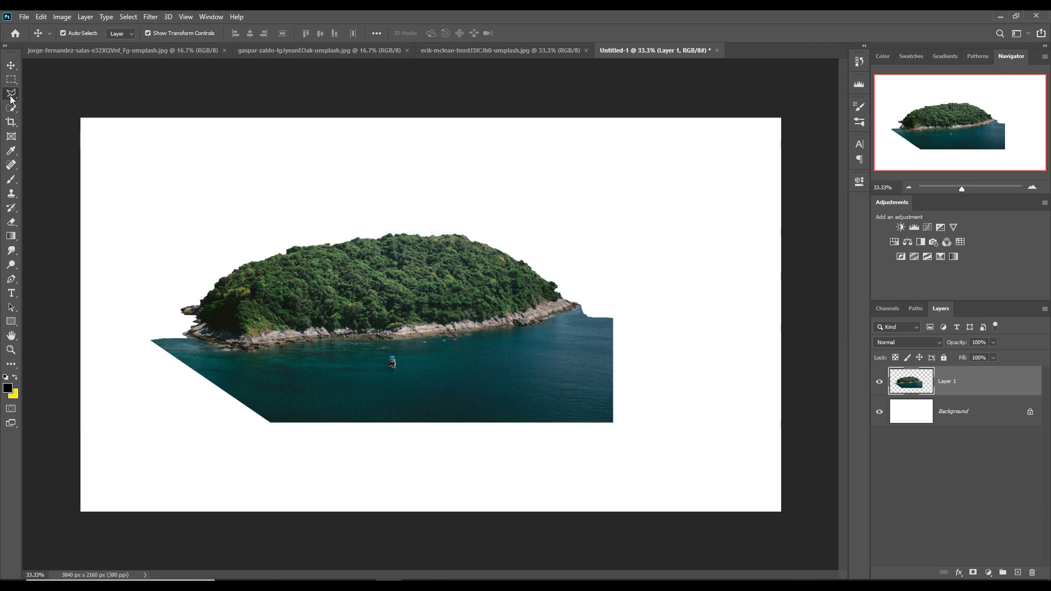
pyautogui.click(577, 306)
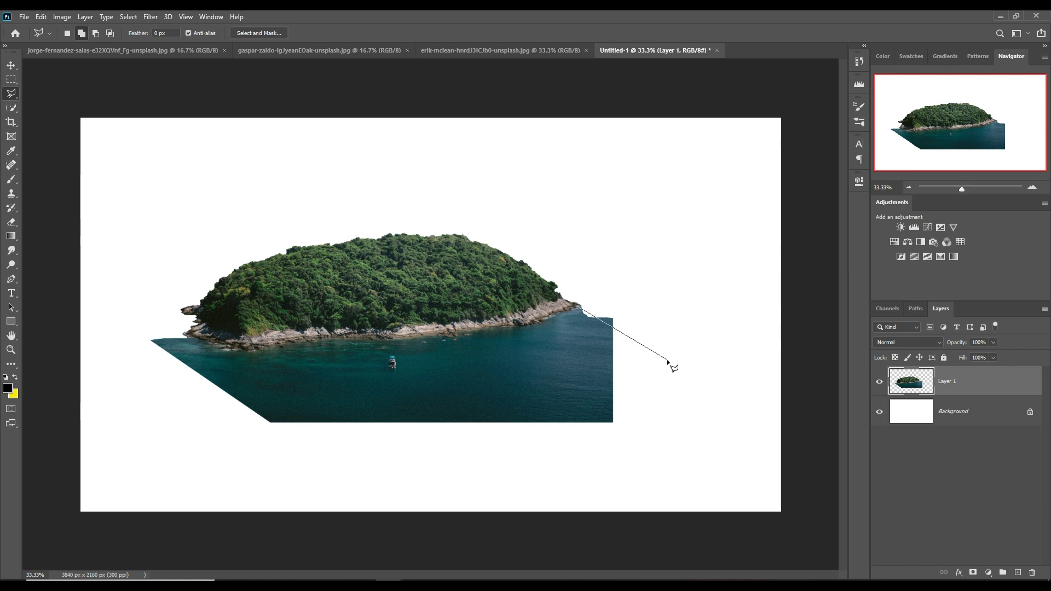
pyautogui.click(673, 327)
pyautogui.click(578, 283)
pyautogui.click(573, 304)
pyautogui.click(576, 309)
pyautogui.click(128, 17)
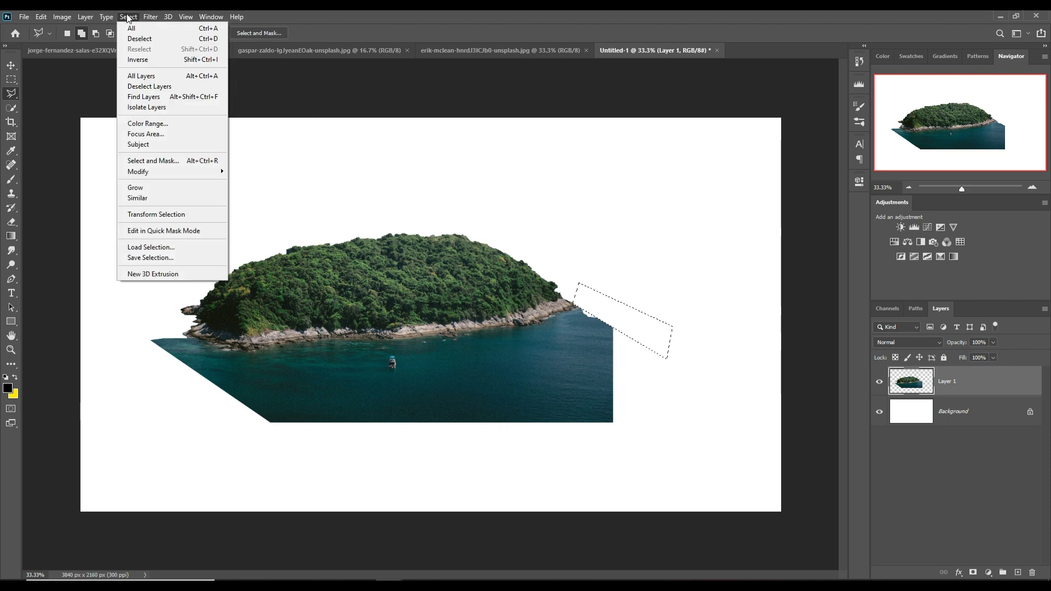
pyautogui.click(140, 38)
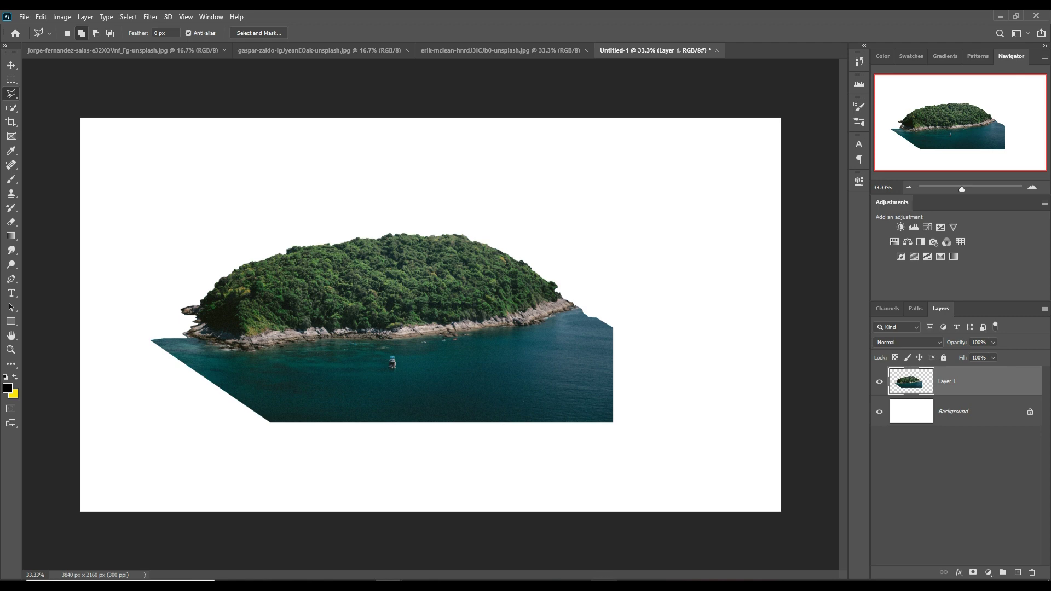
# Step: Scale the island to about 71% and reposition it left of centre
pyautogui.click(11, 65)
pyautogui.moveTo(618, 237); pyautogui.dragTo(505, 274)
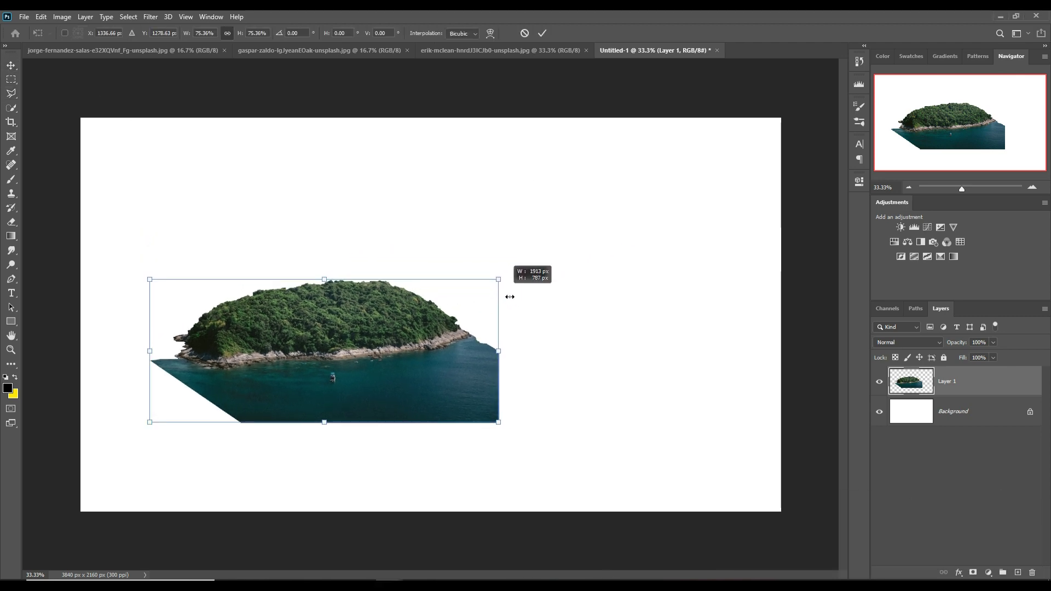
pyautogui.moveTo(466, 395)
pyautogui.mouseDown()
pyautogui.moveTo(507, 366)
pyautogui.moveTo(534, 366)
pyautogui.mouseUp()
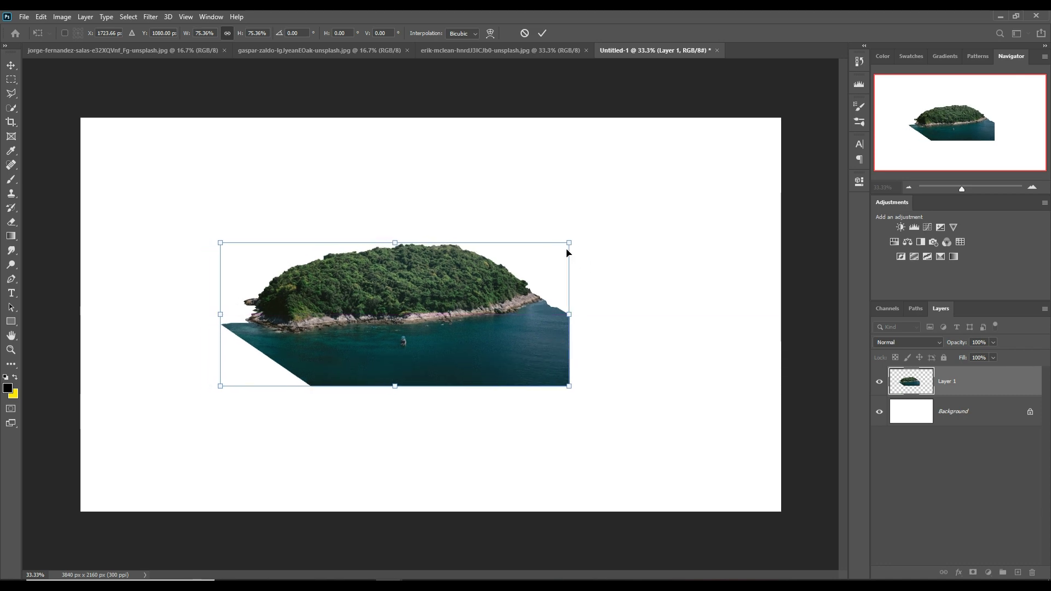
pyautogui.moveTo(572, 251); pyautogui.dragTo(551, 251)
pyautogui.moveTo(523, 356); pyautogui.dragTo(509, 359)
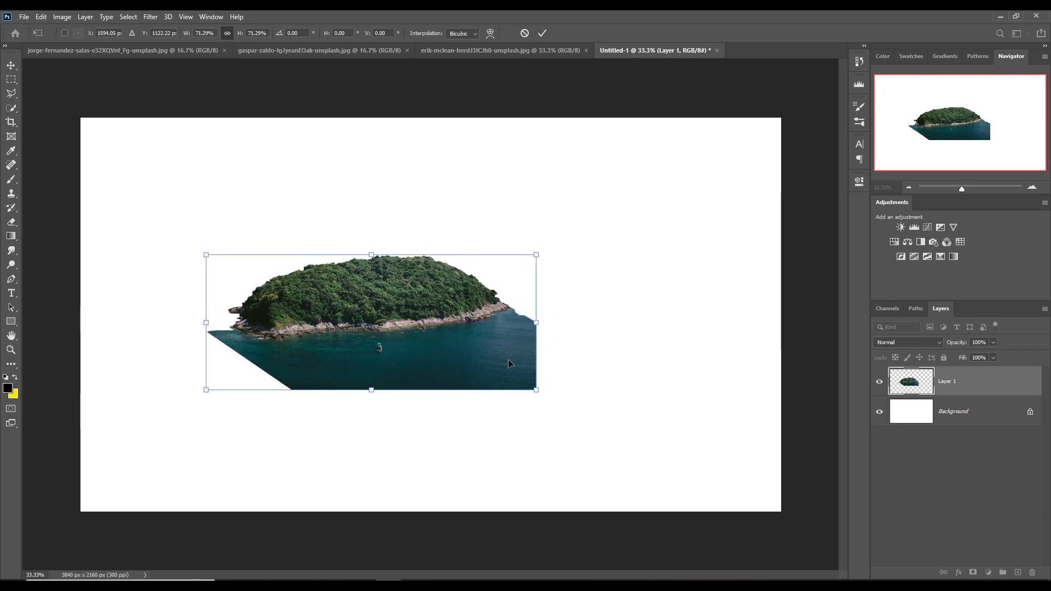
pyautogui.click(539, 38)
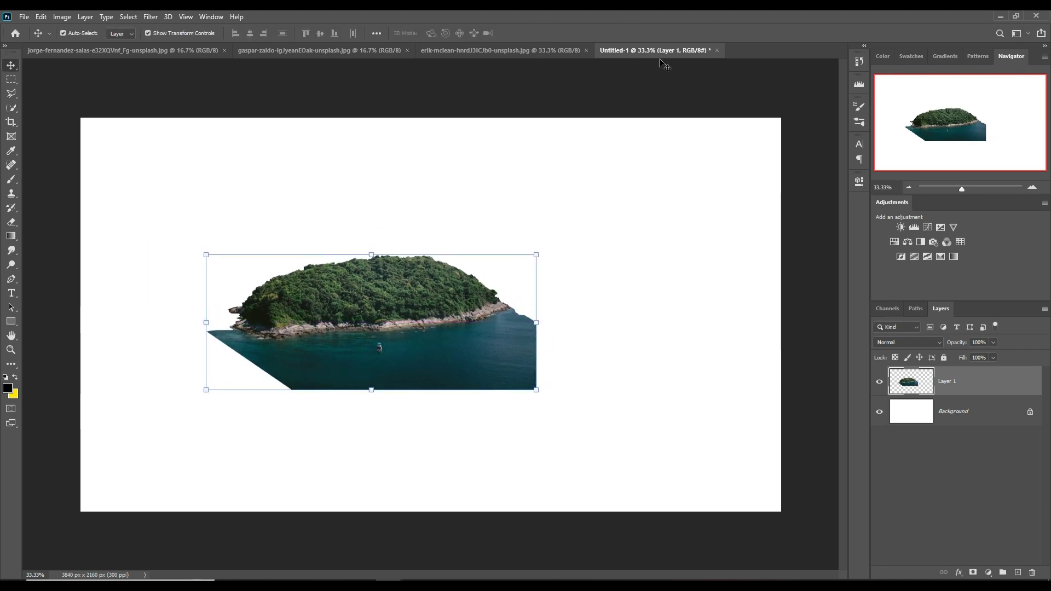
# Step: Copy the ship photo's sea onto its own layer and hide the Background layer
pyautogui.click(10, 80)
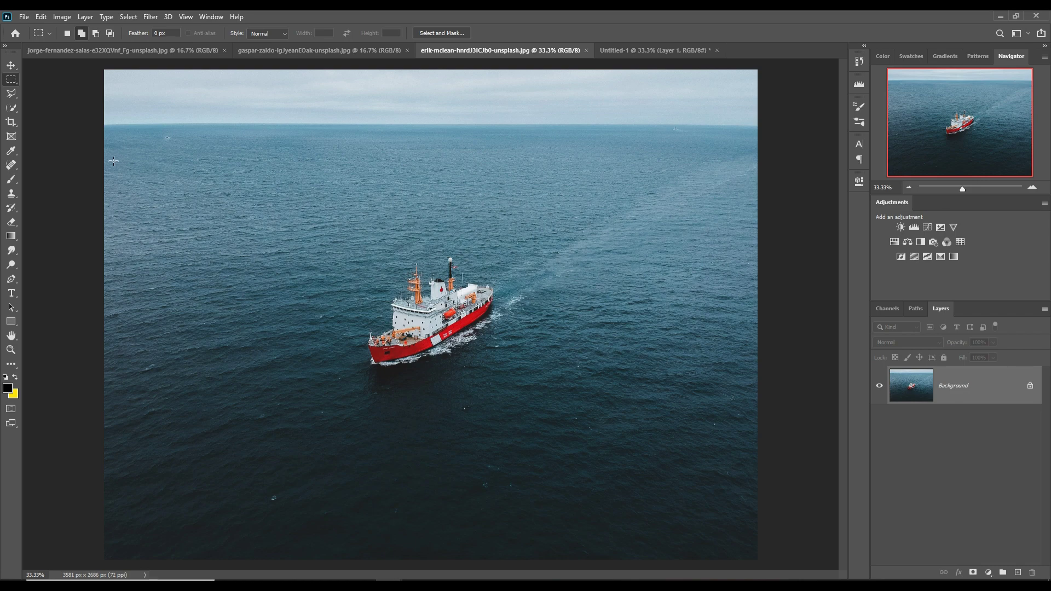
pyautogui.moveTo(108, 162)
pyautogui.mouseDown()
pyautogui.moveTo(871, 538)
pyautogui.moveTo(872, 526)
pyautogui.mouseUp()
pyautogui.click(11, 65)
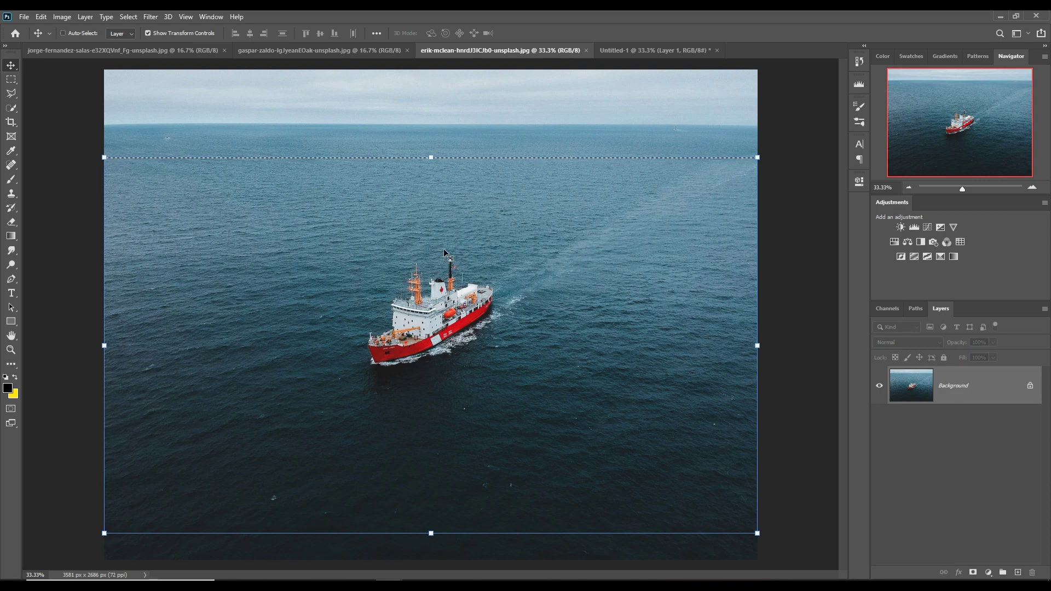
pyautogui.hotkey('ctrl', 'j')
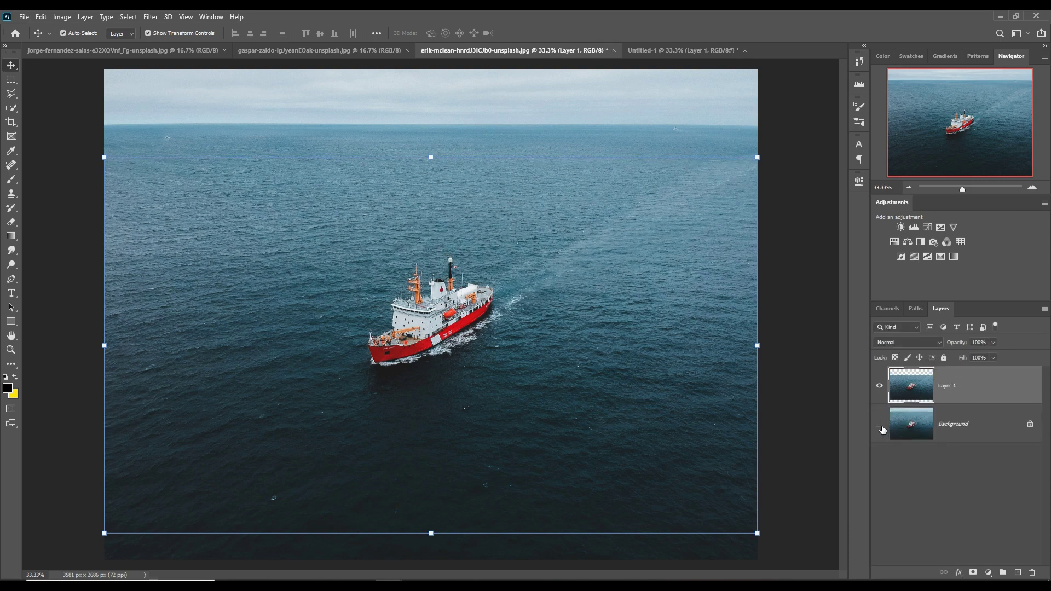
pyautogui.click(880, 425)
# Step: Remove the ship with a Content-Aware fill, then deselect
pyautogui.click(11, 79)
pyautogui.moveTo(287, 227)
pyautogui.mouseDown()
pyautogui.moveTo(521, 336)
pyautogui.moveTo(588, 400)
pyautogui.mouseUp()
pyautogui.click(42, 18)
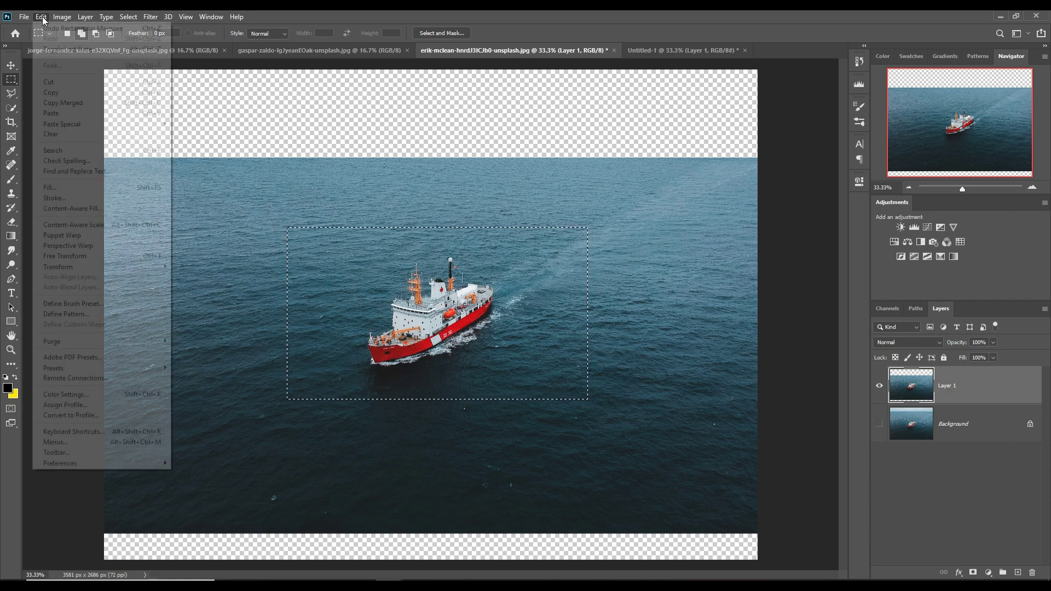
pyautogui.click(51, 187)
pyautogui.click(594, 171)
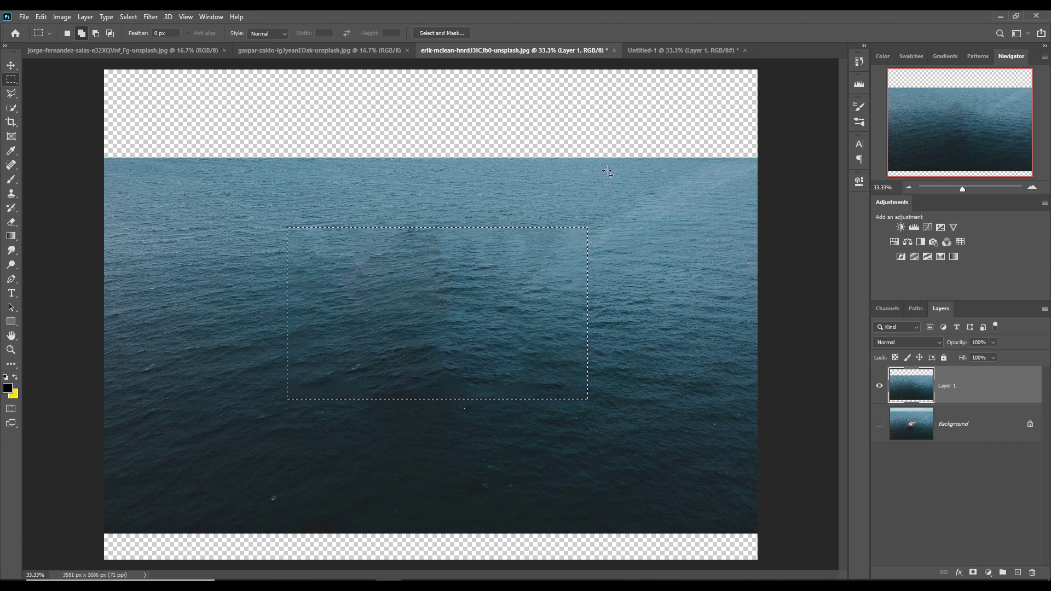
pyautogui.click(128, 17)
pyautogui.click(134, 40)
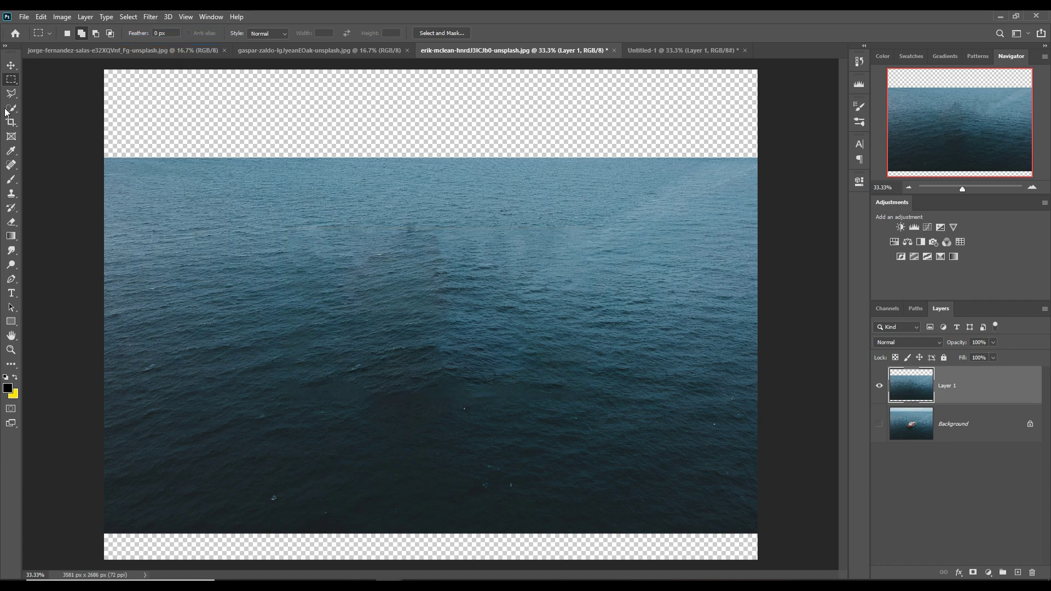
# Step: Drag the ship-free sea layer into the Untitled-1 island composition
pyautogui.click(12, 66)
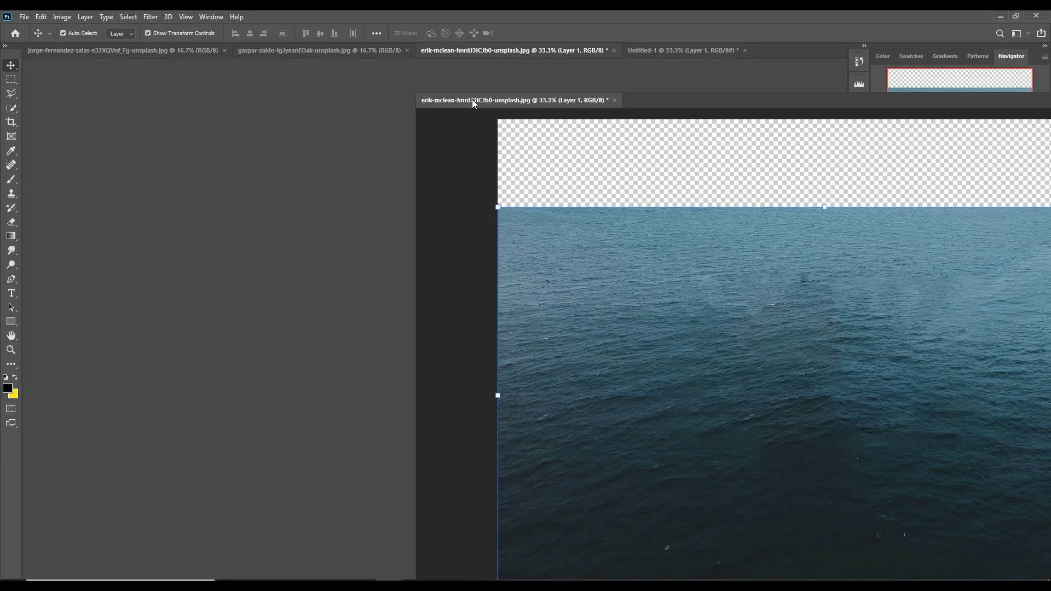
pyautogui.moveTo(471, 51); pyautogui.dragTo(472, 100)
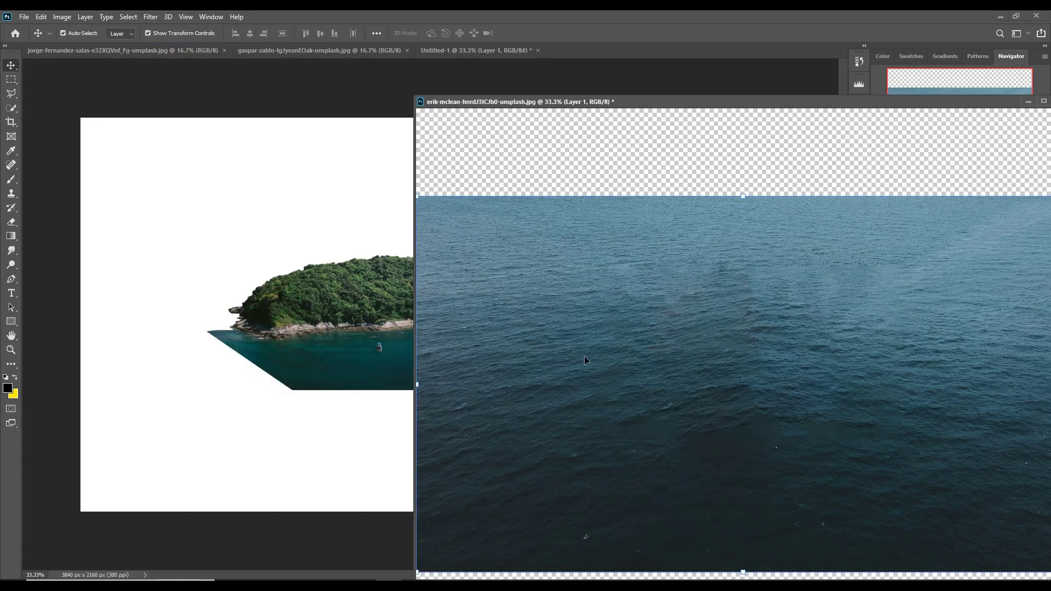
pyautogui.moveTo(584, 356); pyautogui.dragTo(297, 362)
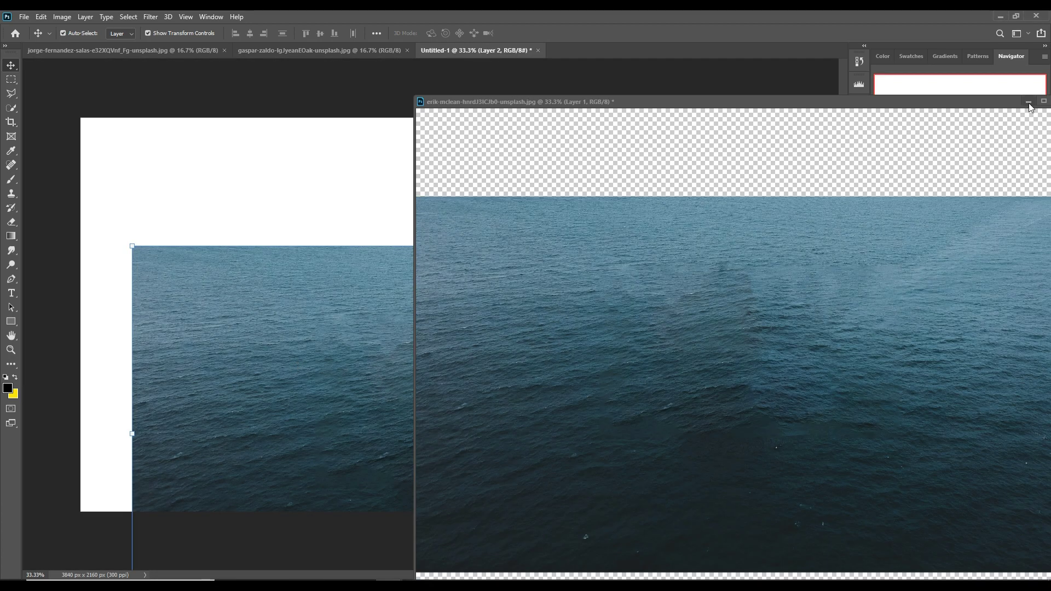
# Step: Distort the sea into a tilted perspective slab under the island, placing Layer 2 below Layer 1
pyautogui.click(1029, 103)
pyautogui.moveTo(465, 254); pyautogui.dragTo(458, 404)
pyautogui.moveTo(517, 421)
pyautogui.mouseDown()
pyautogui.moveTo(564, 333)
pyautogui.moveTo(522, 346)
pyautogui.moveTo(500, 373)
pyautogui.mouseUp()
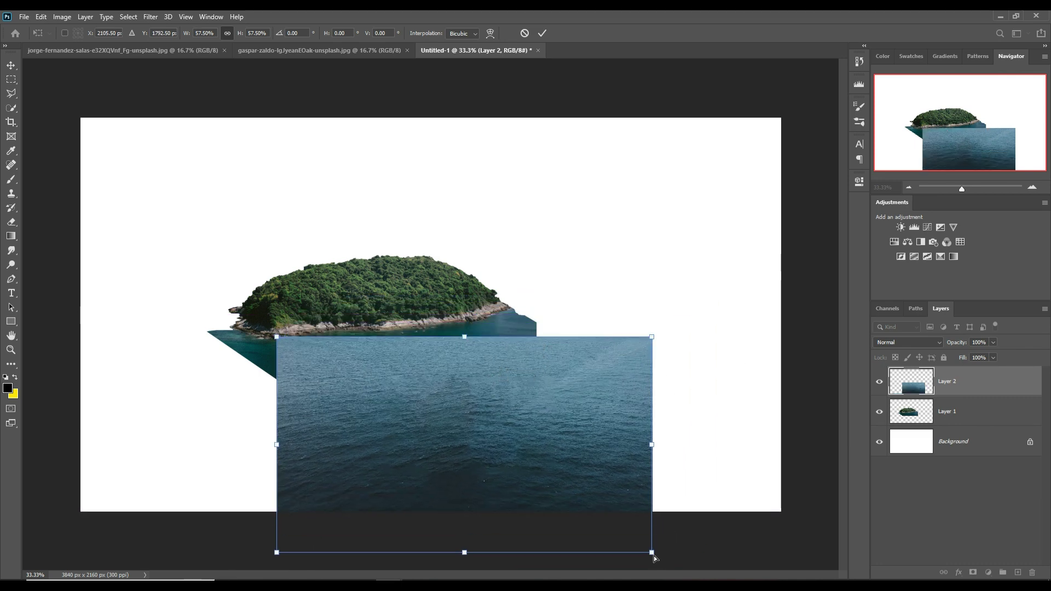
pyautogui.moveTo(654, 557)
pyautogui.mouseDown()
pyautogui.moveTo(712, 535)
pyautogui.moveTo(778, 476)
pyautogui.mouseUp()
pyautogui.moveTo(277, 554)
pyautogui.mouseDown()
pyautogui.moveTo(477, 531)
pyautogui.moveTo(479, 540)
pyautogui.mouseUp()
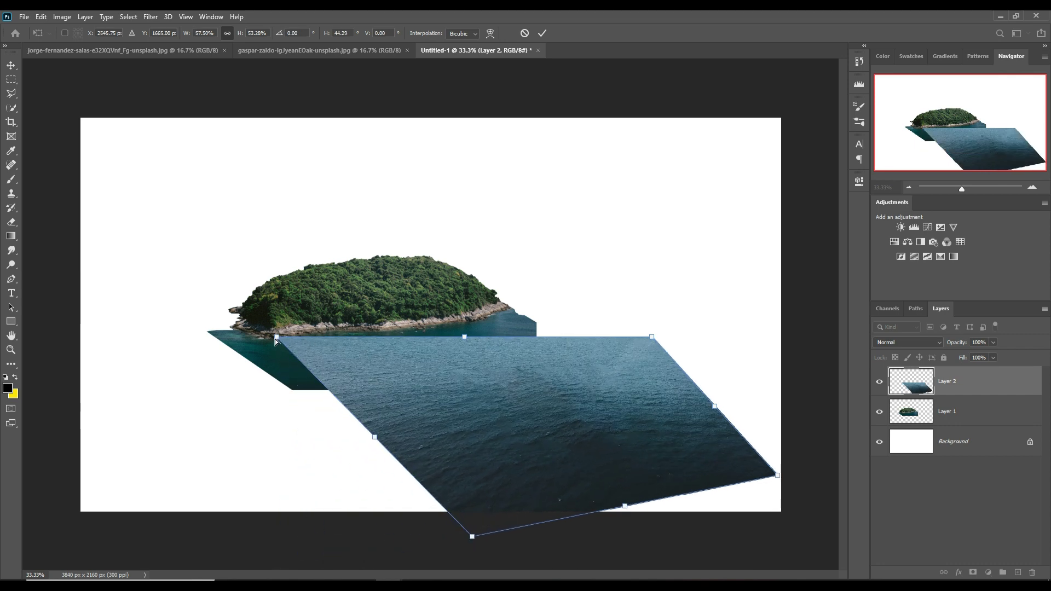
pyautogui.moveTo(276, 341); pyautogui.dragTo(227, 346)
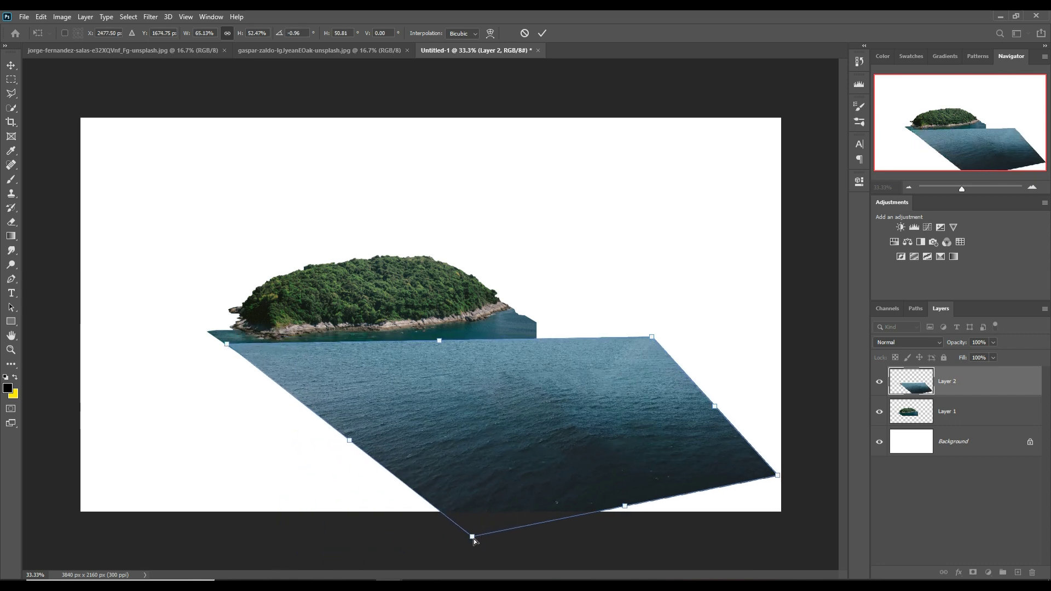
pyautogui.moveTo(473, 538); pyautogui.dragTo(395, 468)
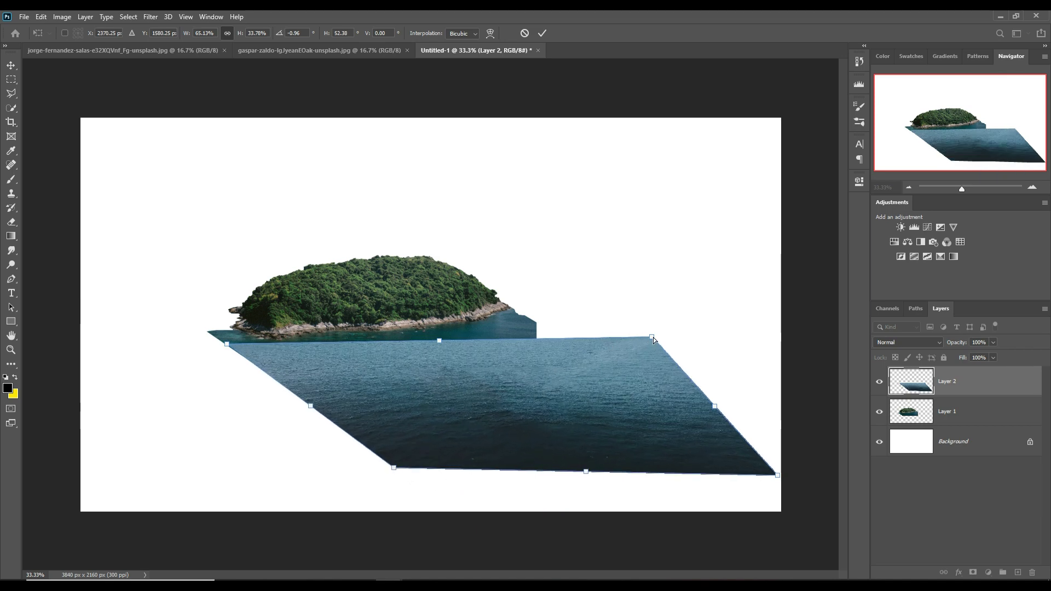
pyautogui.moveTo(652, 337); pyautogui.dragTo(511, 308)
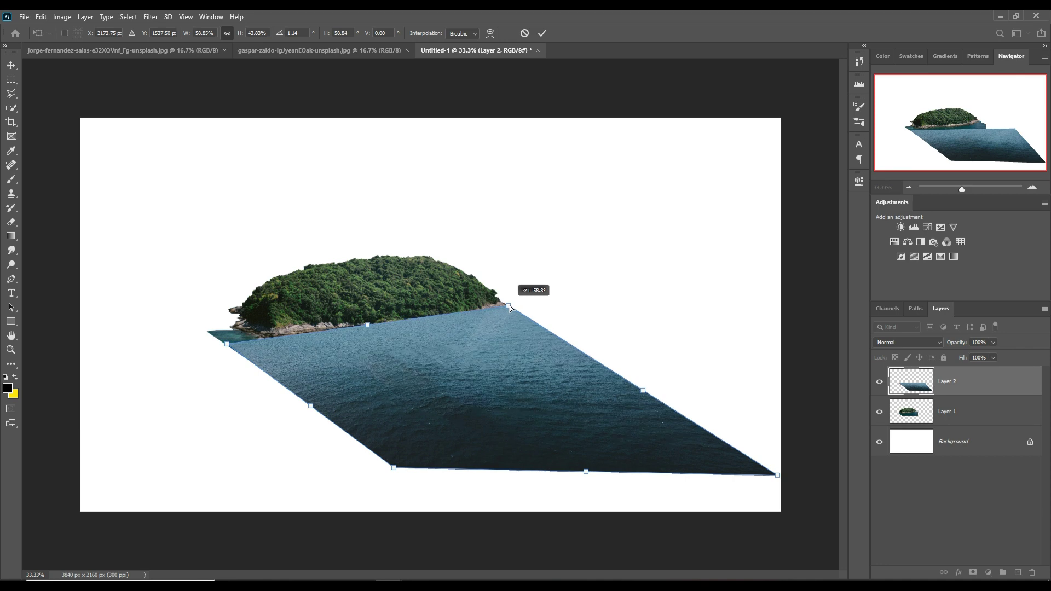
pyautogui.moveTo(779, 476); pyautogui.dragTo(679, 409)
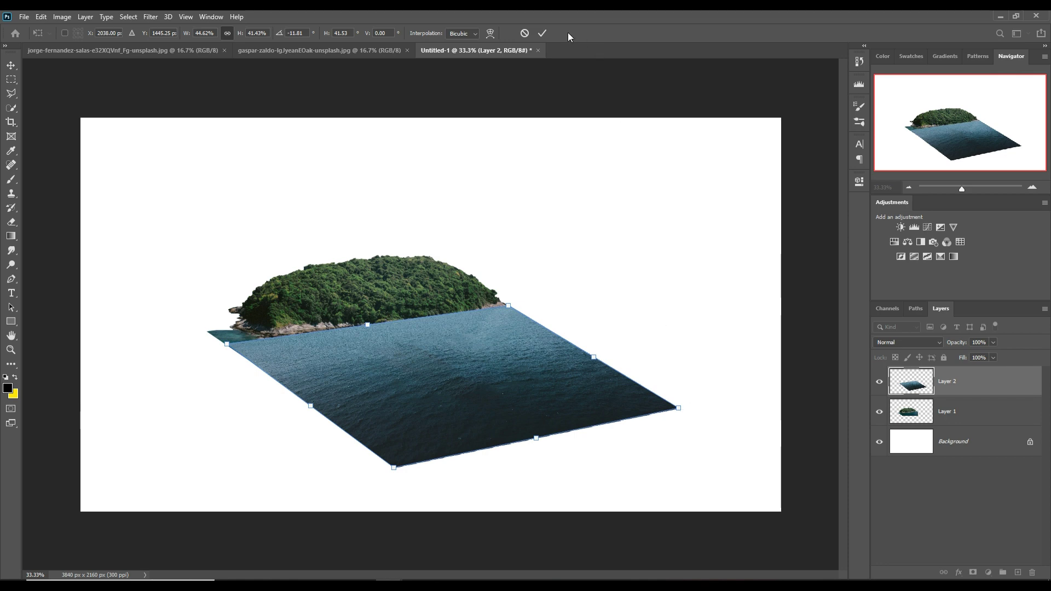
pyautogui.click(542, 33)
pyautogui.moveTo(975, 382); pyautogui.dragTo(1007, 424)
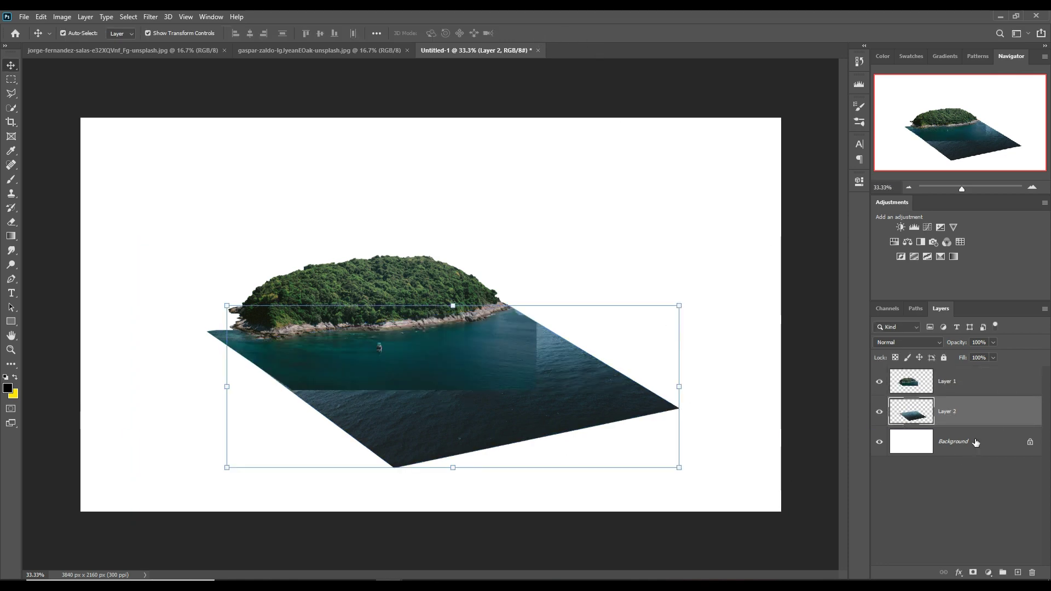
# Step: Scale the island and sea layers together to about 91% and shift them up-right
pyautogui.keyDown('shift'); pyautogui.click(967, 387); pyautogui.keyUp('shift')
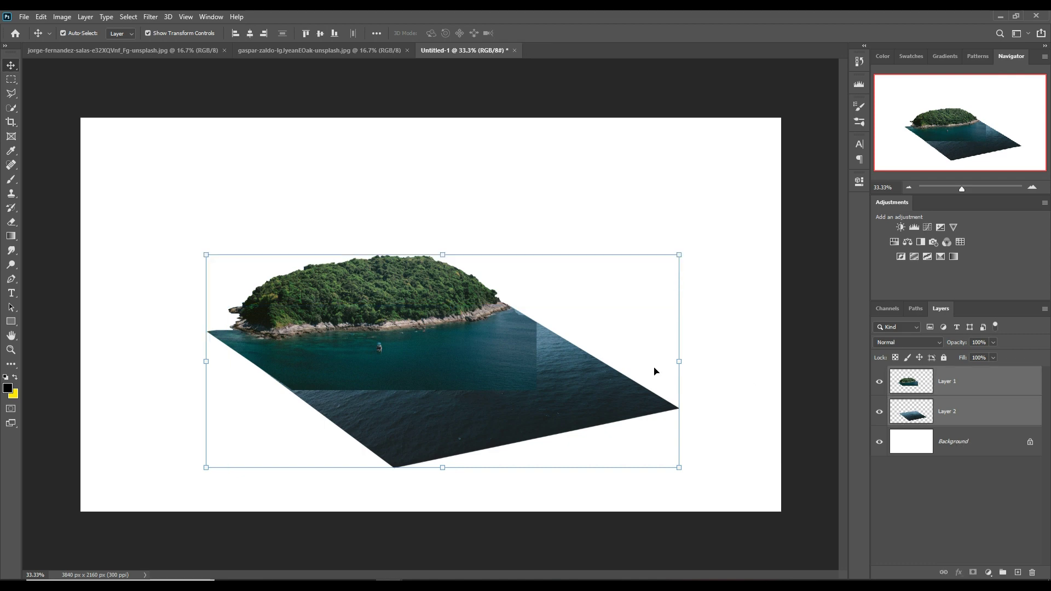
pyautogui.moveTo(662, 329); pyautogui.dragTo(677, 333)
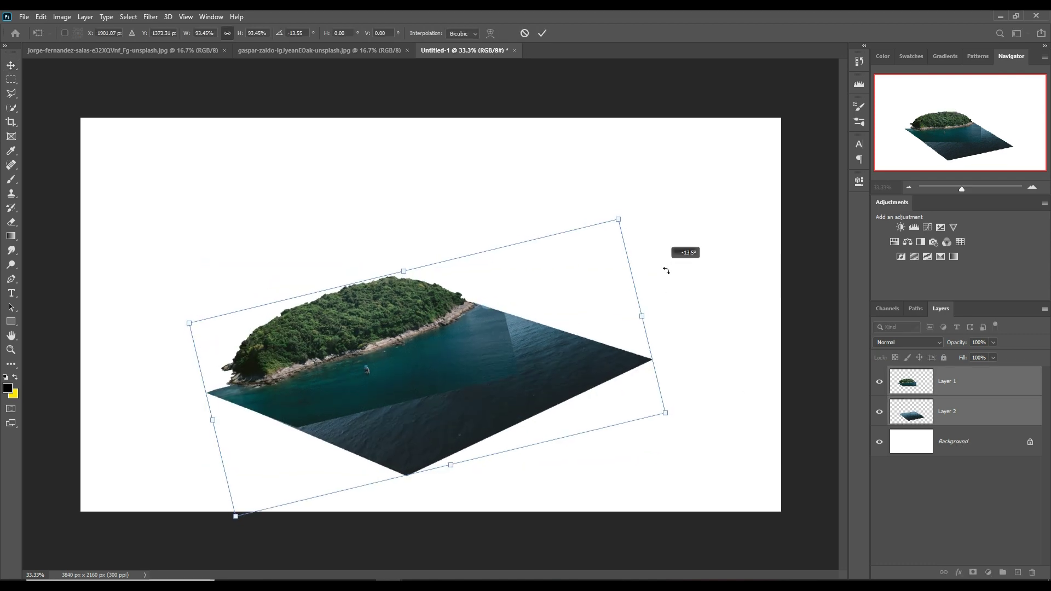
pyautogui.hotkey('ctrl', 'z')
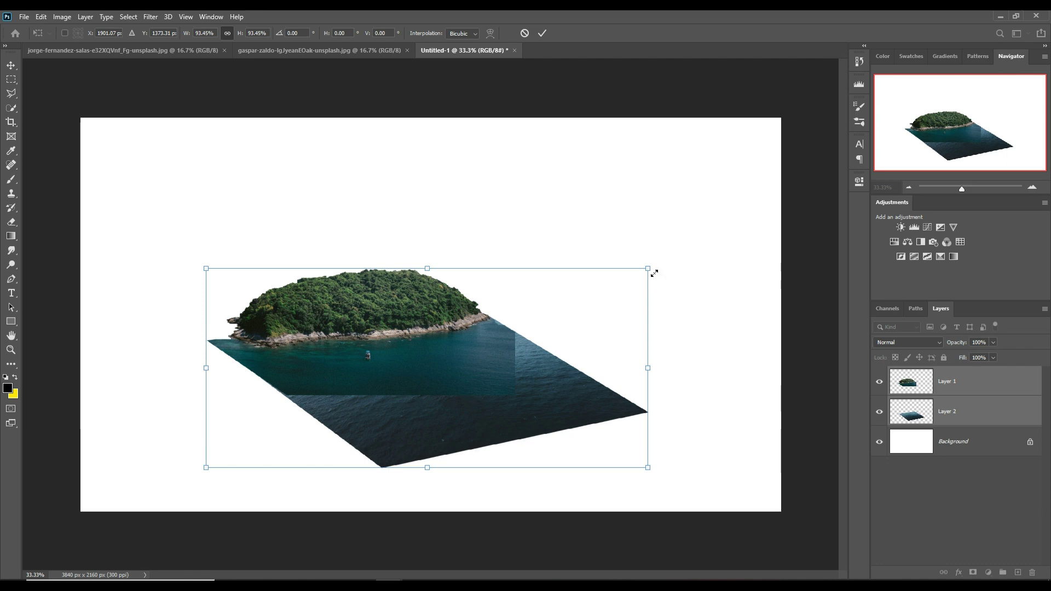
pyautogui.moveTo(654, 273); pyautogui.dragTo(640, 278)
pyautogui.moveTo(592, 358); pyautogui.dragTo(625, 302)
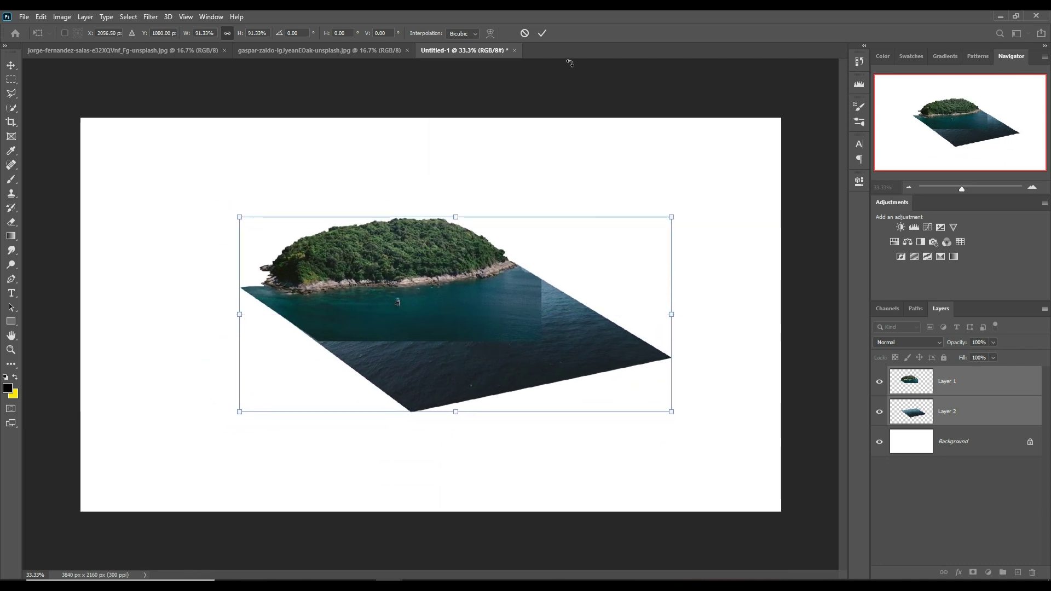
pyautogui.click(541, 34)
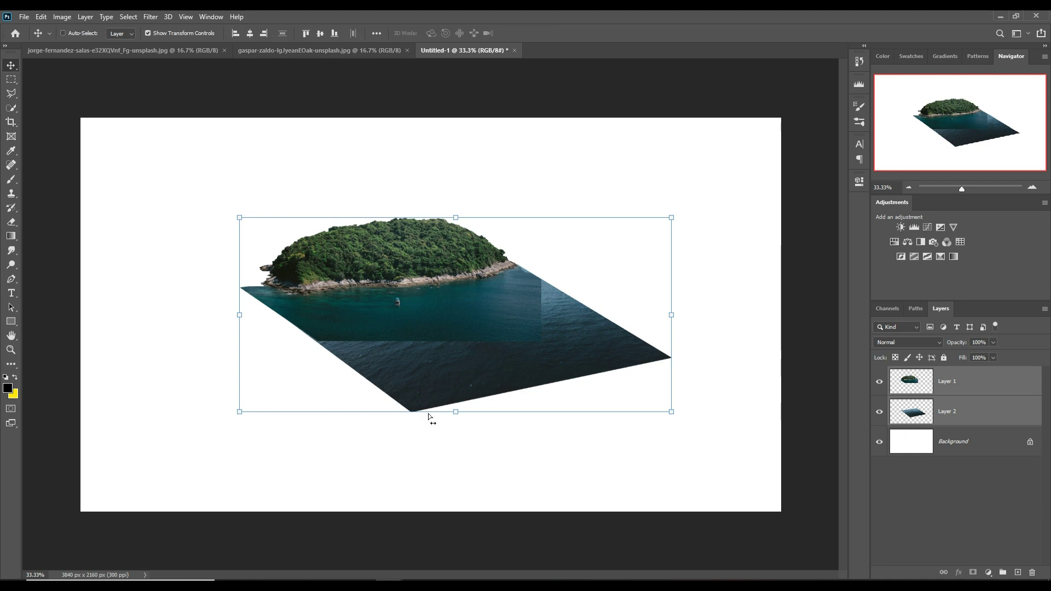
# Step: Nudge the sea layer's bottom-left corner slightly right with a distort transform
pyautogui.keyDown('ctrl'); pyautogui.click(448, 380); pyautogui.keyUp('ctrl')
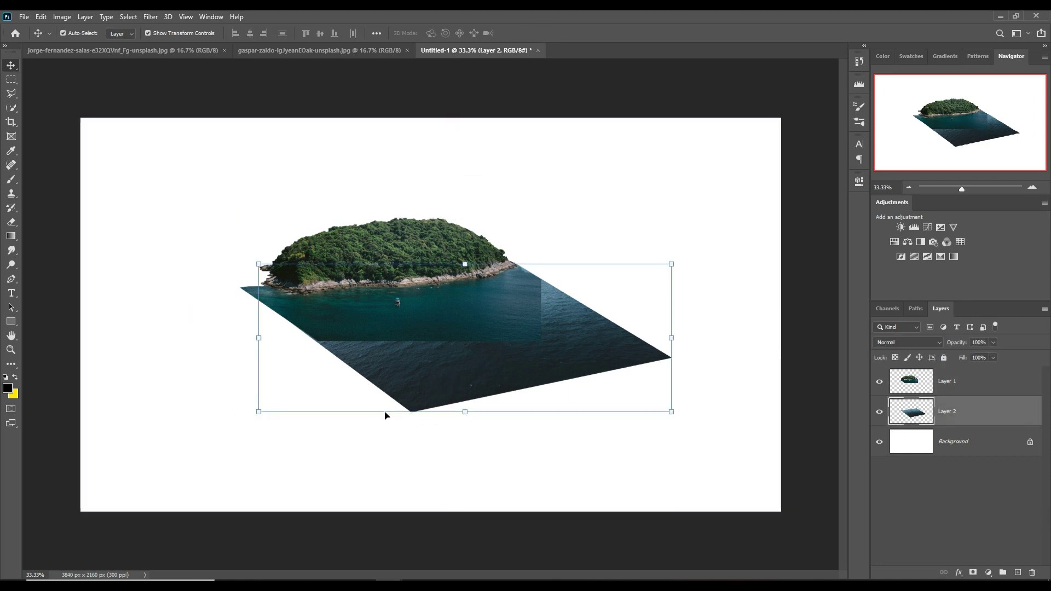
pyautogui.press('ctrl')
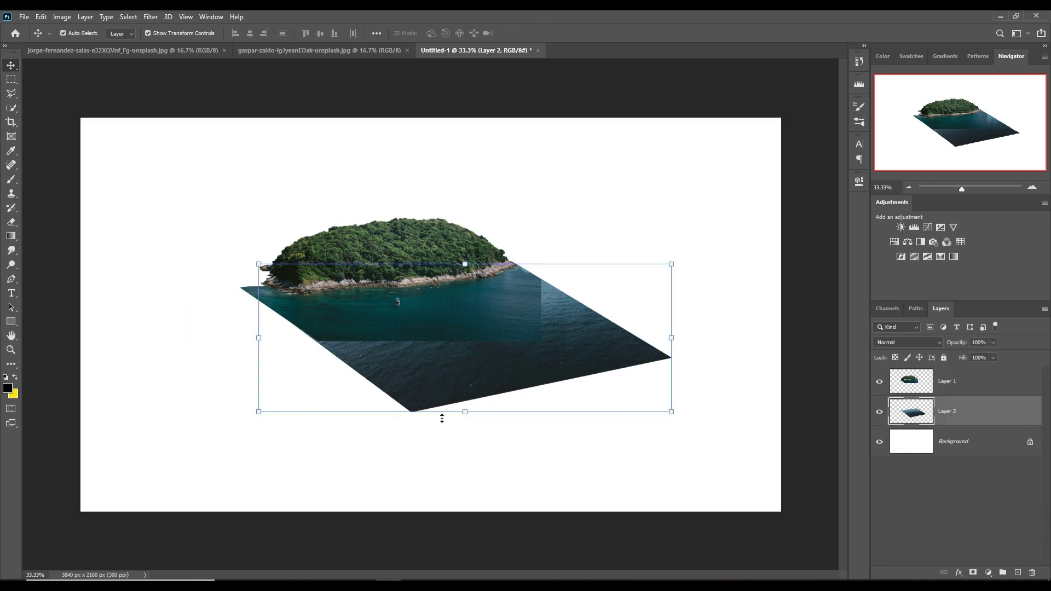
pyautogui.press('ctrl')
pyautogui.moveTo(263, 419); pyautogui.dragTo(268, 421)
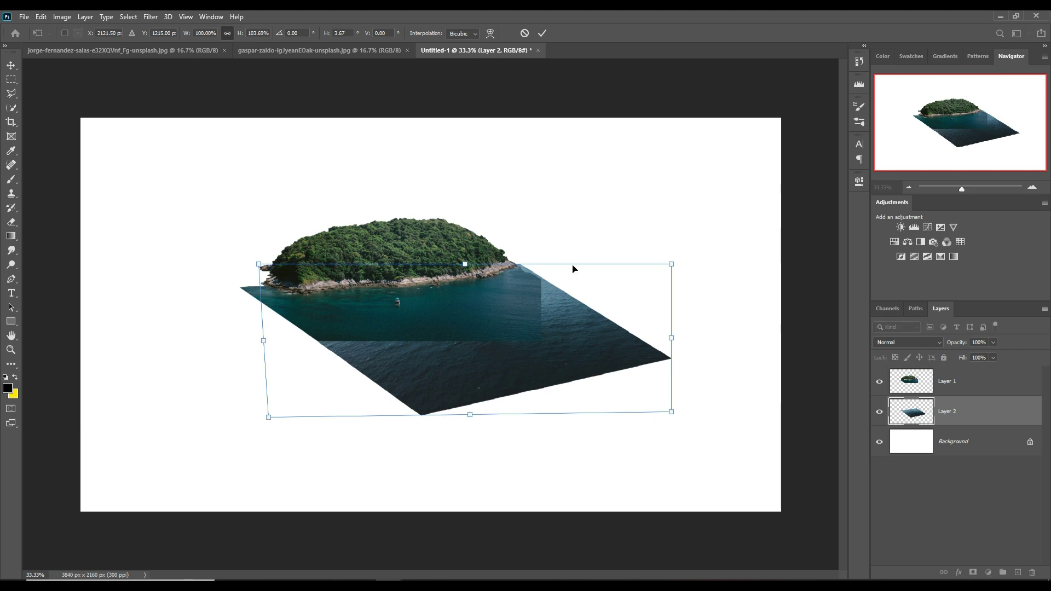
pyautogui.click(543, 33)
# Step: Add a mask to the island layer and start blending with a large, low-opacity brush
pyautogui.click(454, 325)
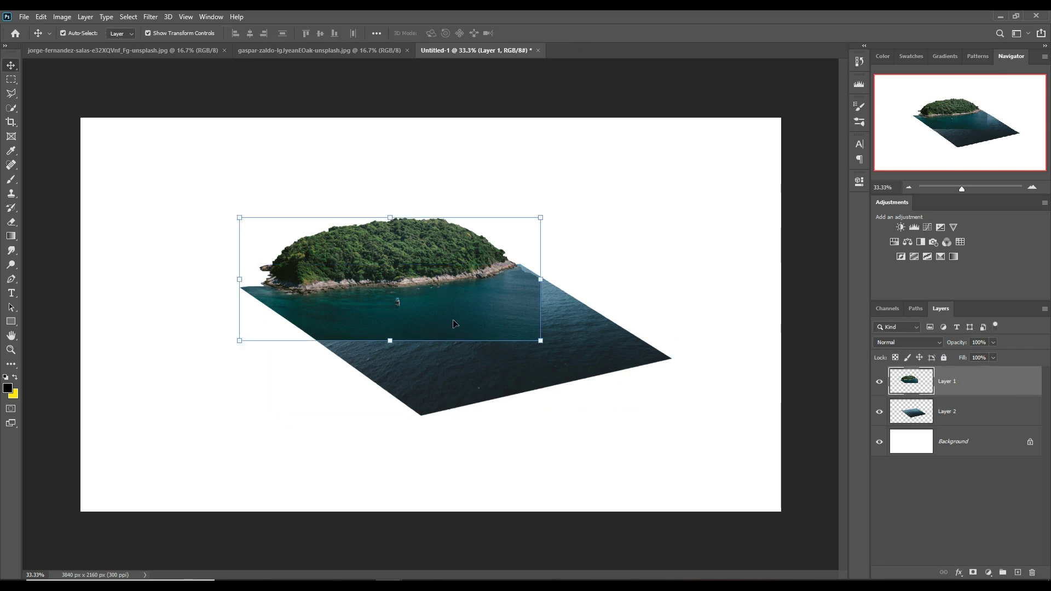
pyautogui.click(973, 573)
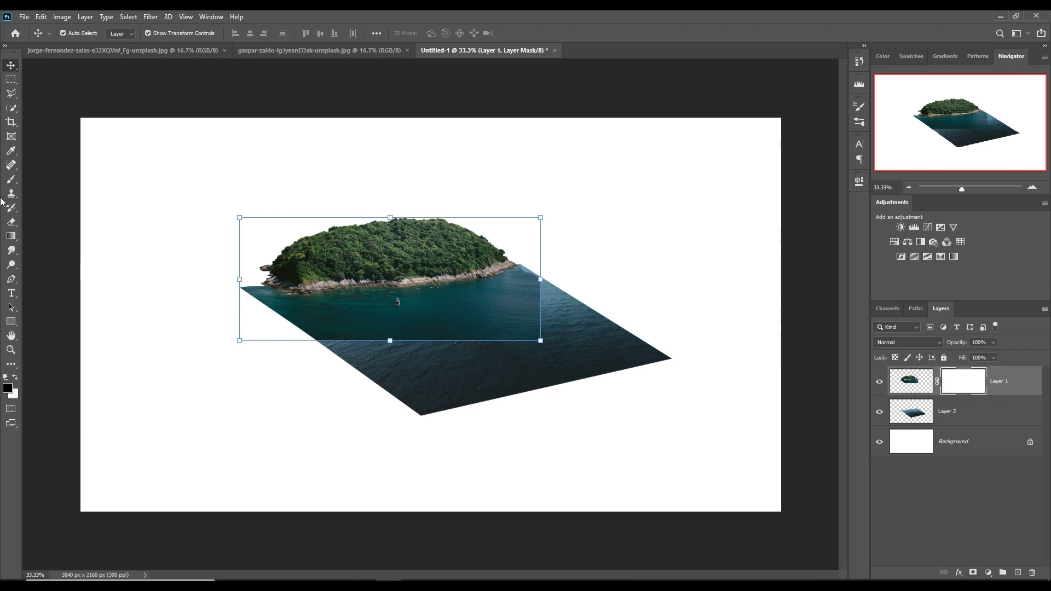
pyautogui.click(11, 179)
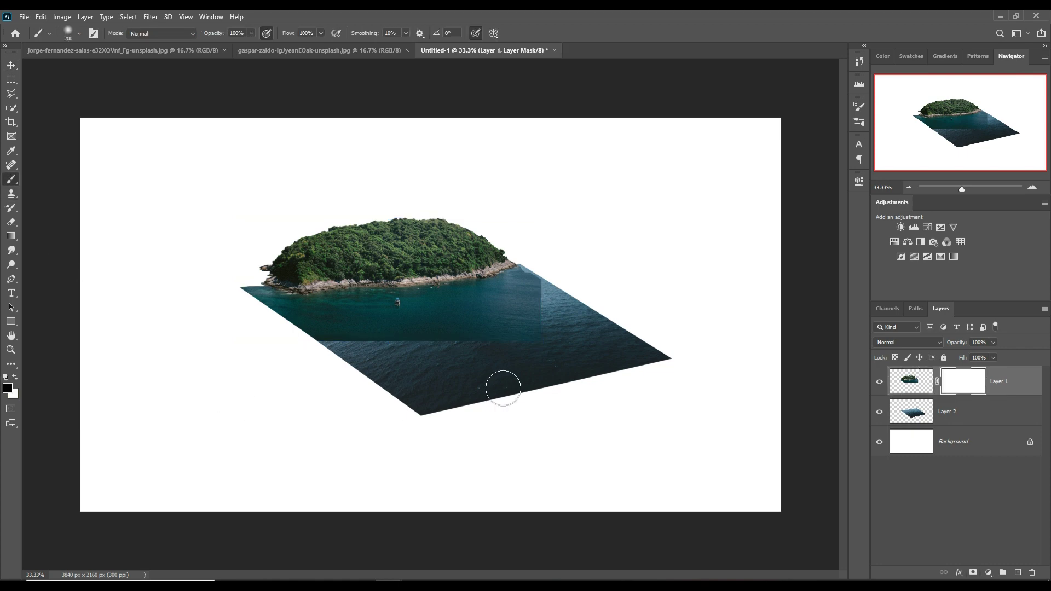
pyautogui.press(']')
pyautogui.press(']')
pyautogui.moveTo(254, 36); pyautogui.dragTo(218, 49)
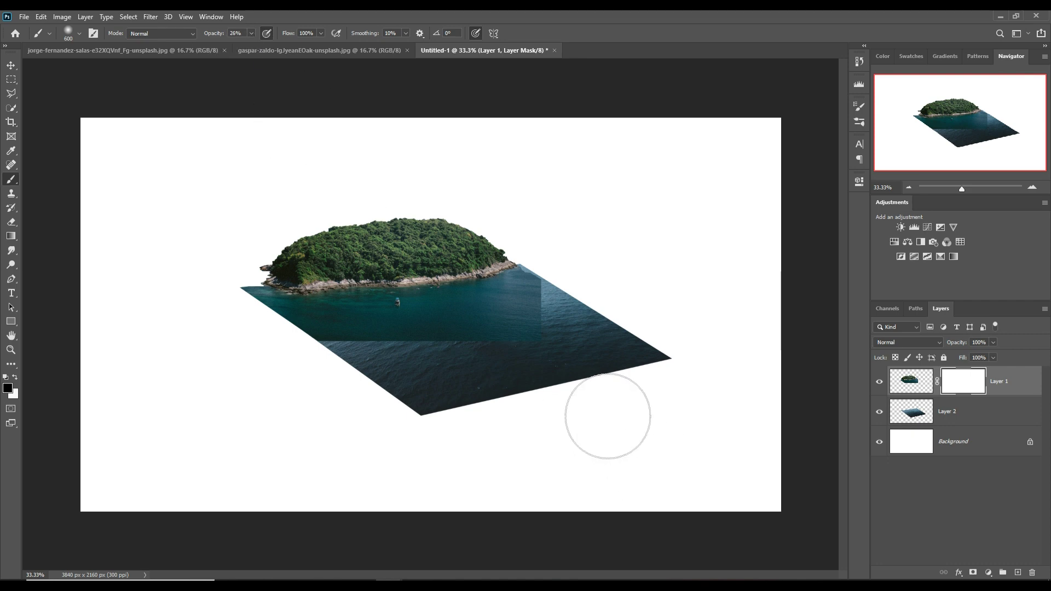
pyautogui.moveTo(605, 417)
pyautogui.mouseDown()
pyautogui.moveTo(592, 398)
pyautogui.moveTo(598, 341)
pyautogui.mouseUp()
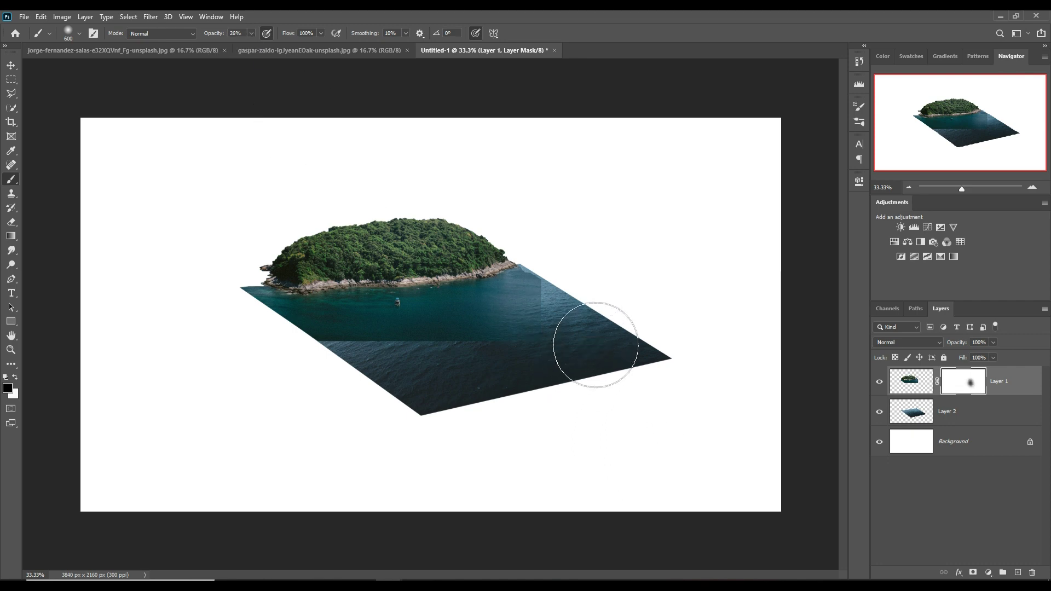
# Step: Paint the mask over the right-shore streak and along the seam to the water's left edge
pyautogui.press('[')
pyautogui.press('[')
pyautogui.press('[')
pyautogui.press('[')
pyautogui.press('[')
pyautogui.press('[')
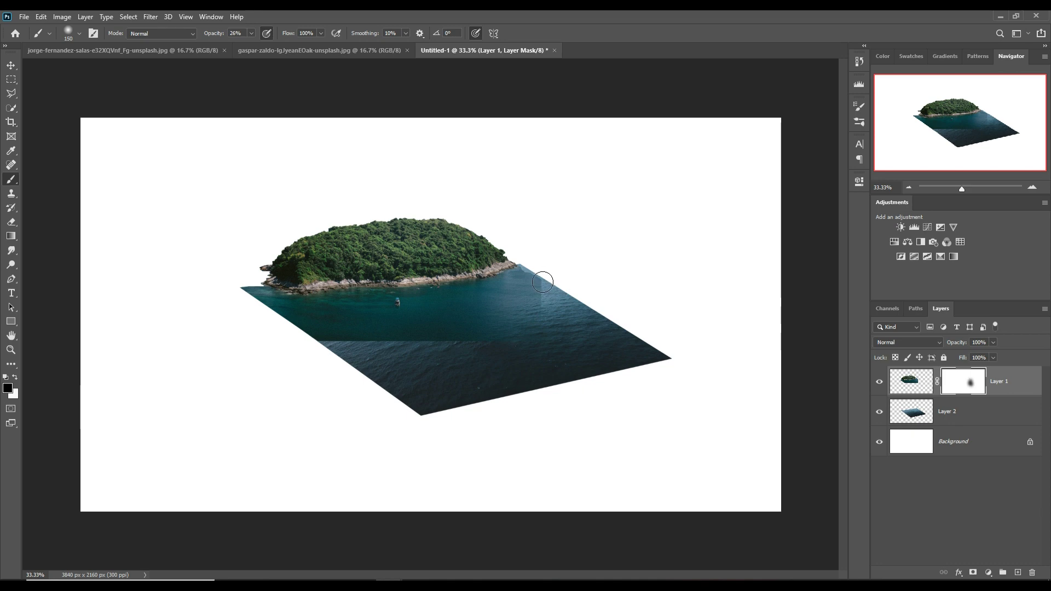
pyautogui.moveTo(541, 280); pyautogui.dragTo(554, 293)
pyautogui.press(']')
pyautogui.press(']')
pyautogui.press(']')
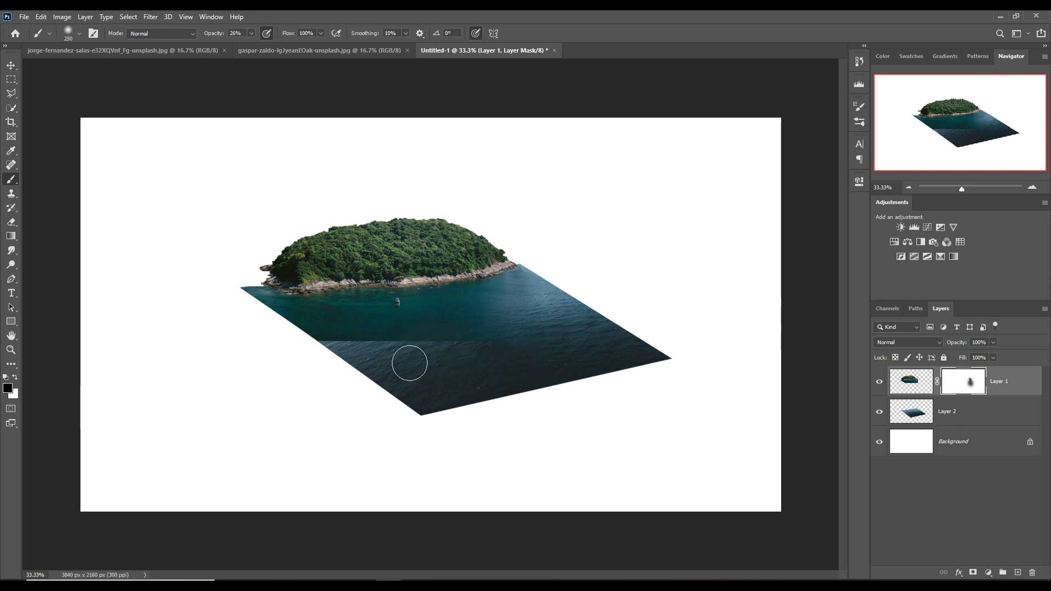
pyautogui.moveTo(410, 363)
pyautogui.mouseDown()
pyautogui.moveTo(435, 364)
pyautogui.moveTo(335, 360)
pyautogui.moveTo(485, 361)
pyautogui.mouseUp()
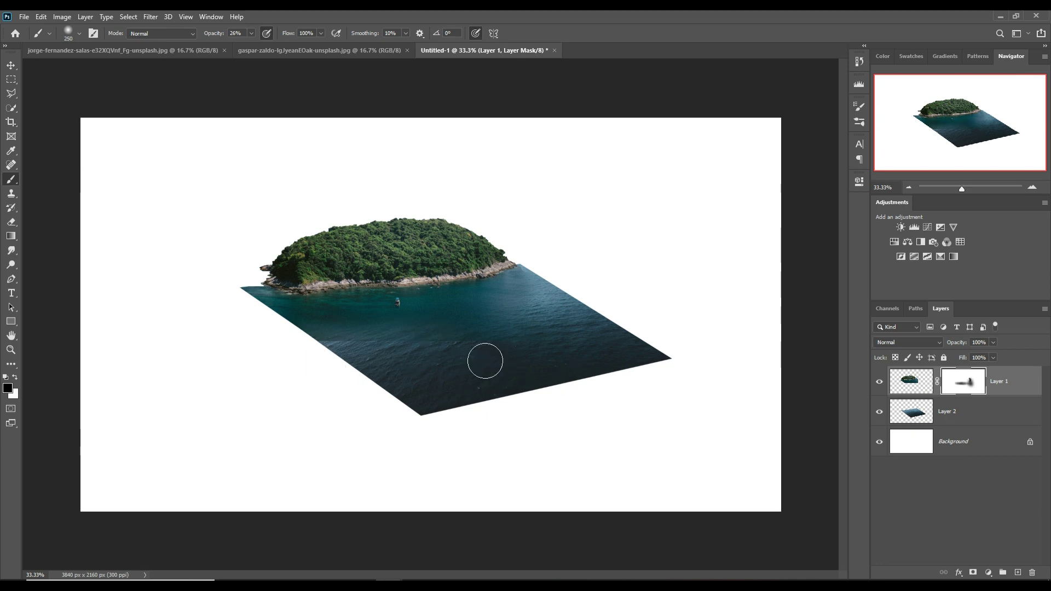
pyautogui.moveTo(345, 359)
pyautogui.mouseDown()
pyautogui.moveTo(268, 341)
pyautogui.moveTo(423, 381)
pyautogui.moveTo(399, 364)
pyautogui.moveTo(523, 378)
pyautogui.mouseUp()
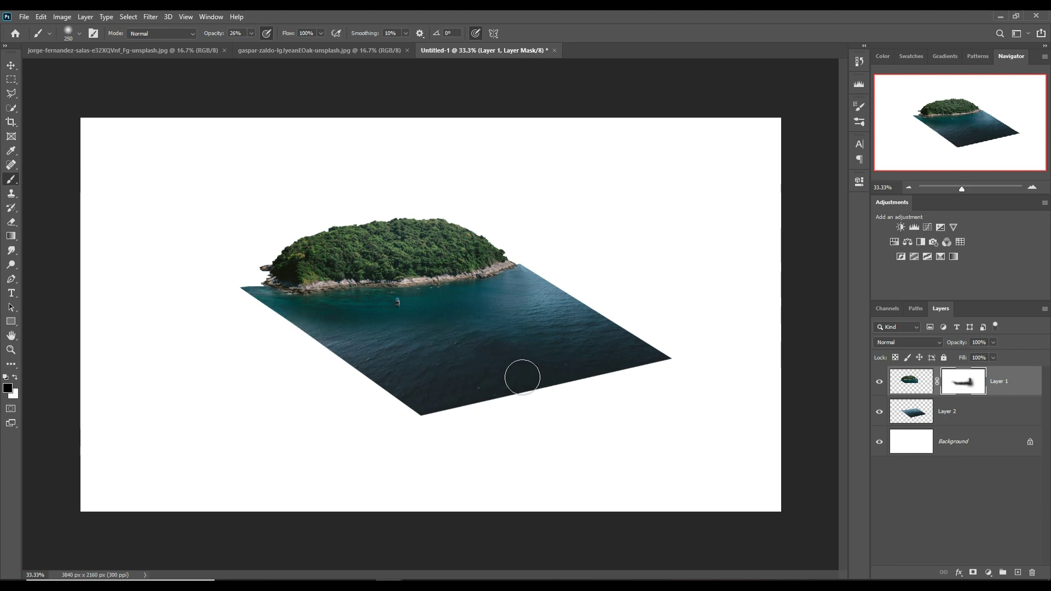
pyautogui.press(']')
pyautogui.press(']')
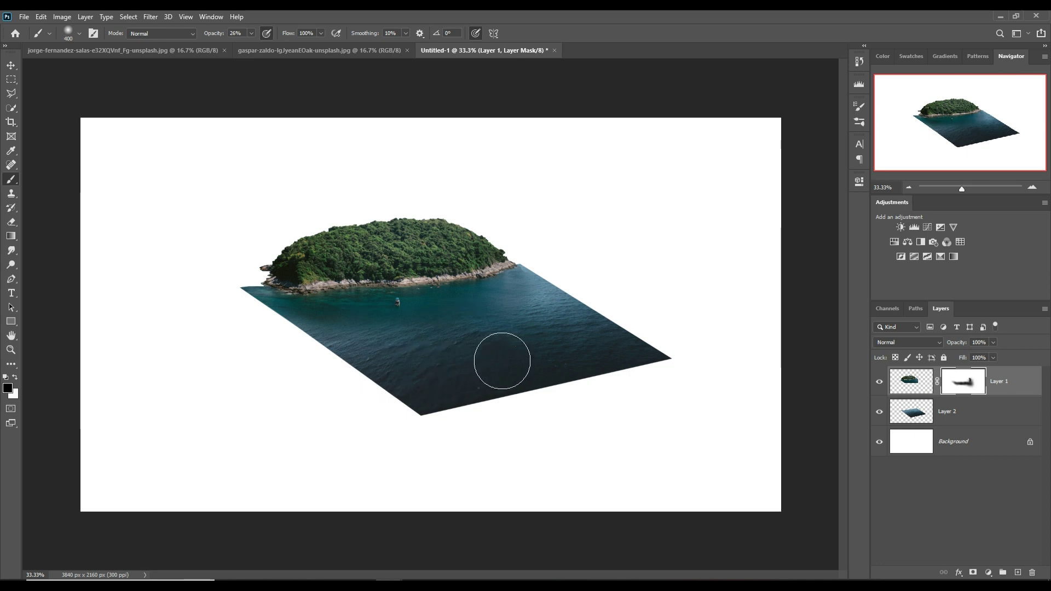
pyautogui.click(11, 66)
# Step: Merge the island and sea slab layers into a single layer
pyautogui.keyDown('shift'); pyautogui.click(1005, 412); pyautogui.keyUp('shift')
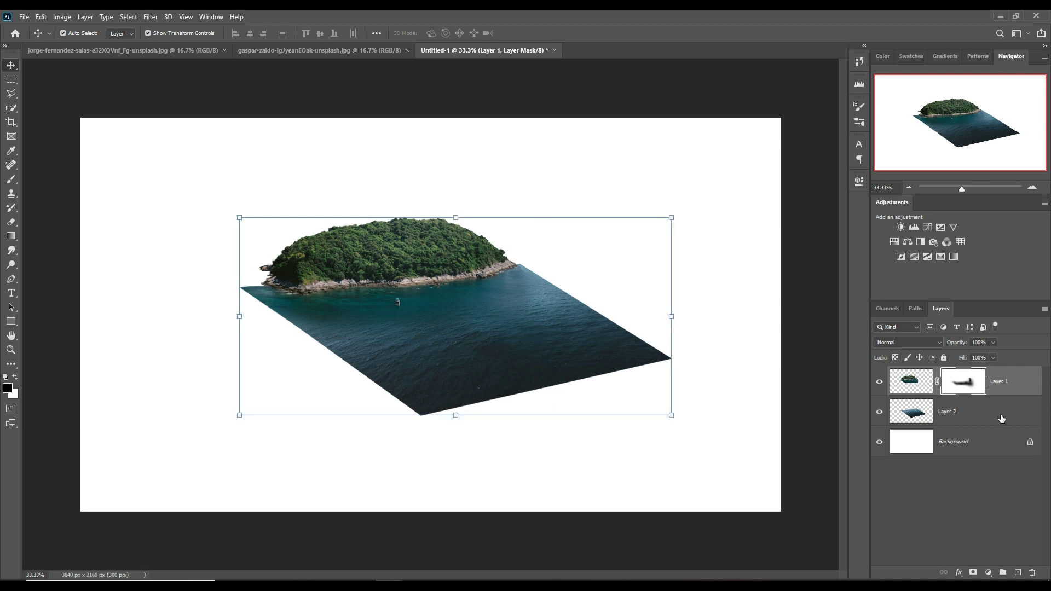
pyautogui.rightClick(1030, 388)
pyautogui.click(919, 441)
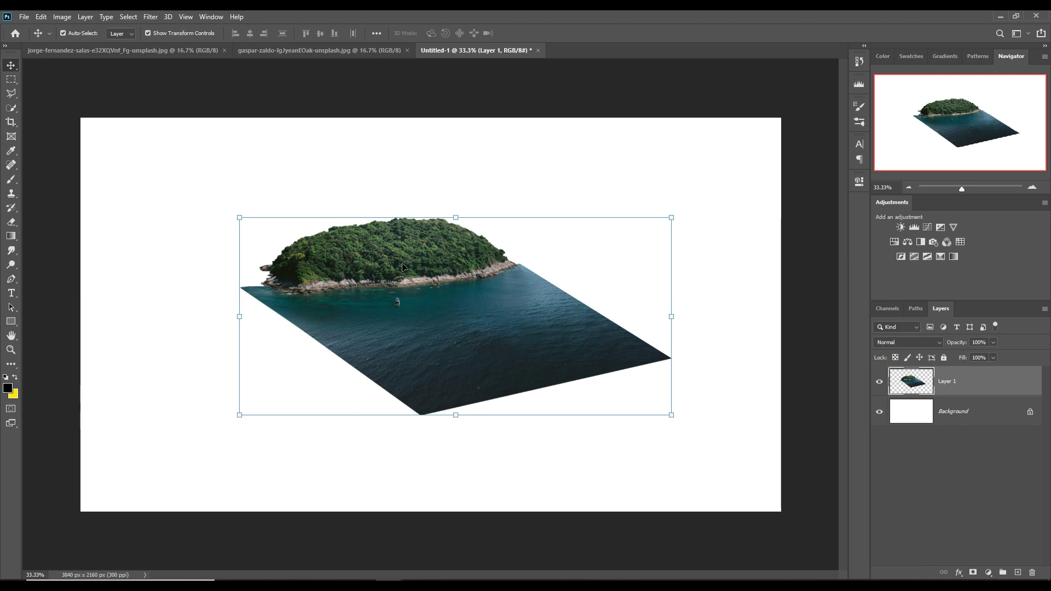
# Step: Start a Polygonal Lasso outline at the water's left corner, then cancel it
pyautogui.rightClick(11, 94)
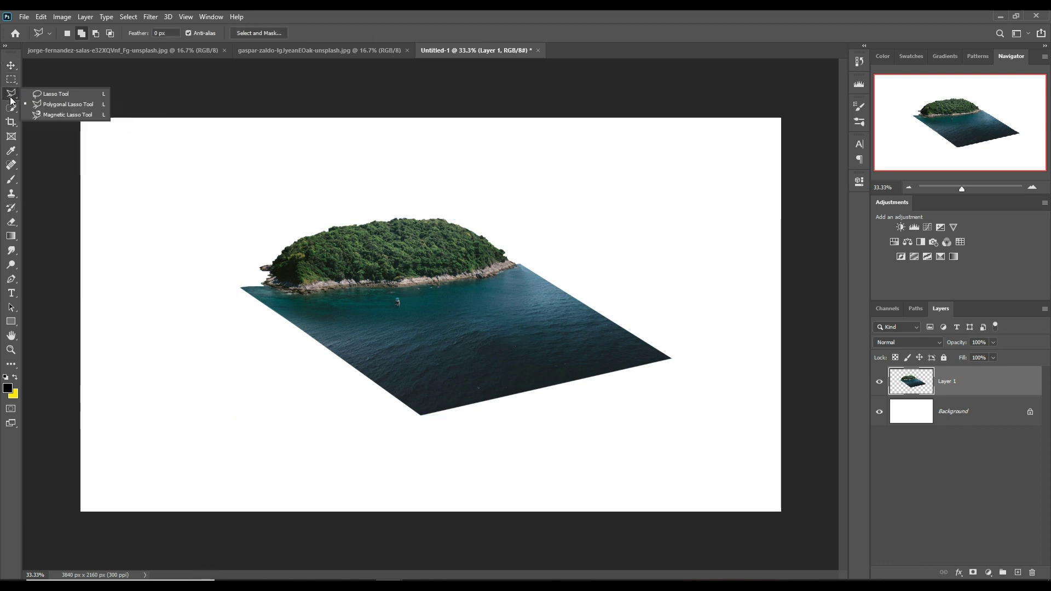
pyautogui.click(47, 104)
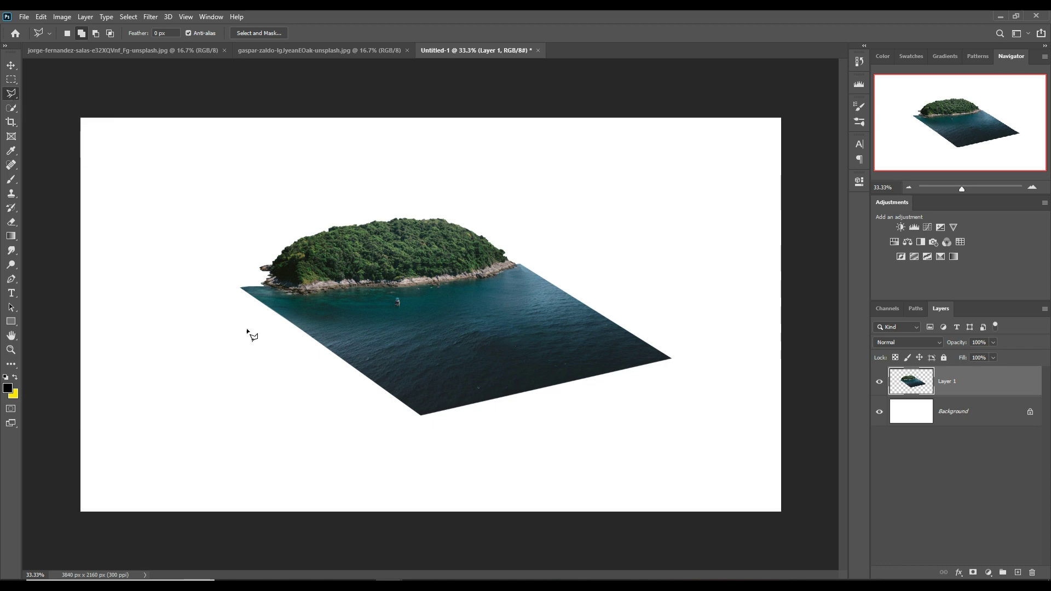
pyautogui.click(241, 288)
pyautogui.click(241, 428)
pyautogui.press('Escape')
# Step: Scale the merged island-and-sea layer down slightly and shift it up and left
pyautogui.press('v')
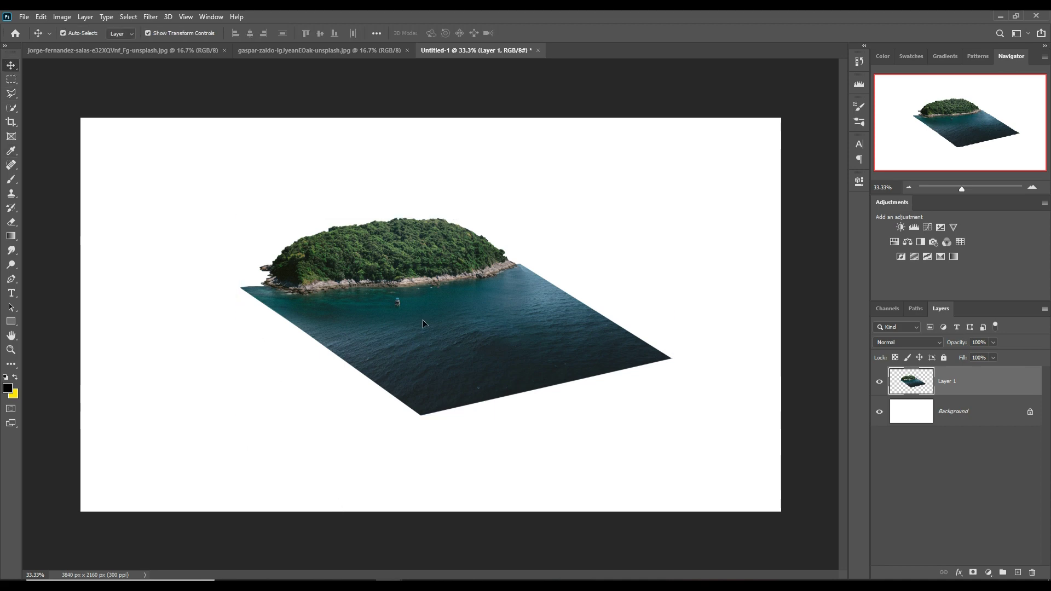
pyautogui.click(422, 320)
pyautogui.moveTo(509, 345); pyautogui.dragTo(493, 308)
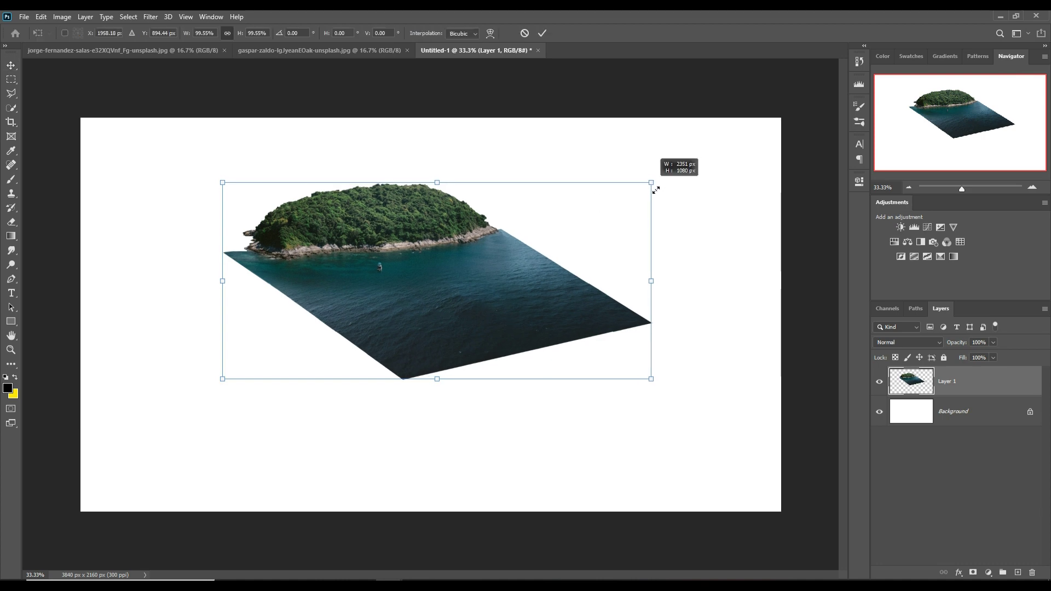
pyautogui.moveTo(658, 184); pyautogui.dragTo(639, 192)
pyautogui.moveTo(495, 319); pyautogui.dragTo(513, 319)
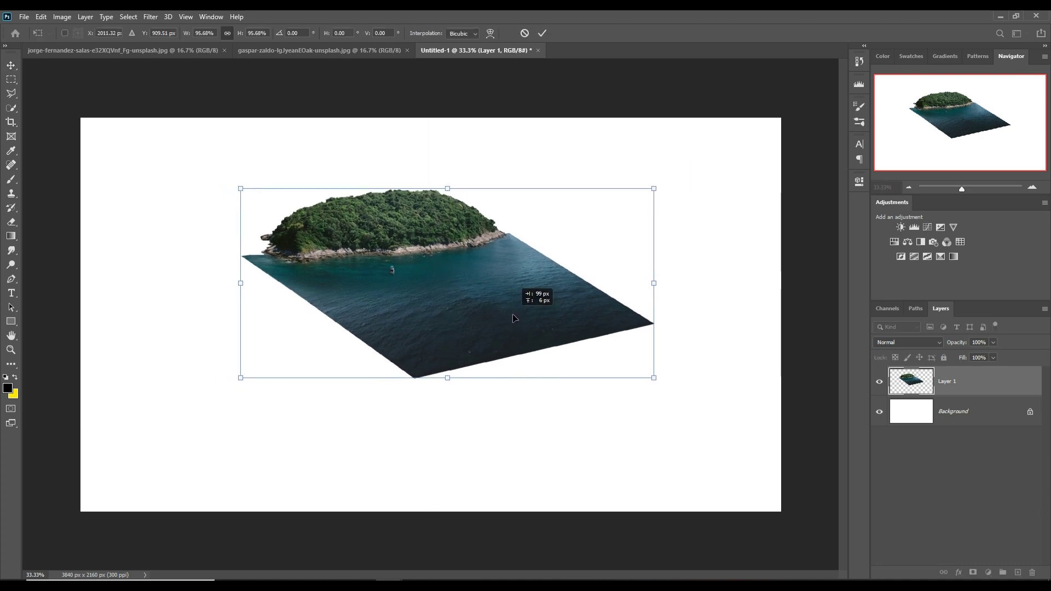
pyautogui.click(11, 93)
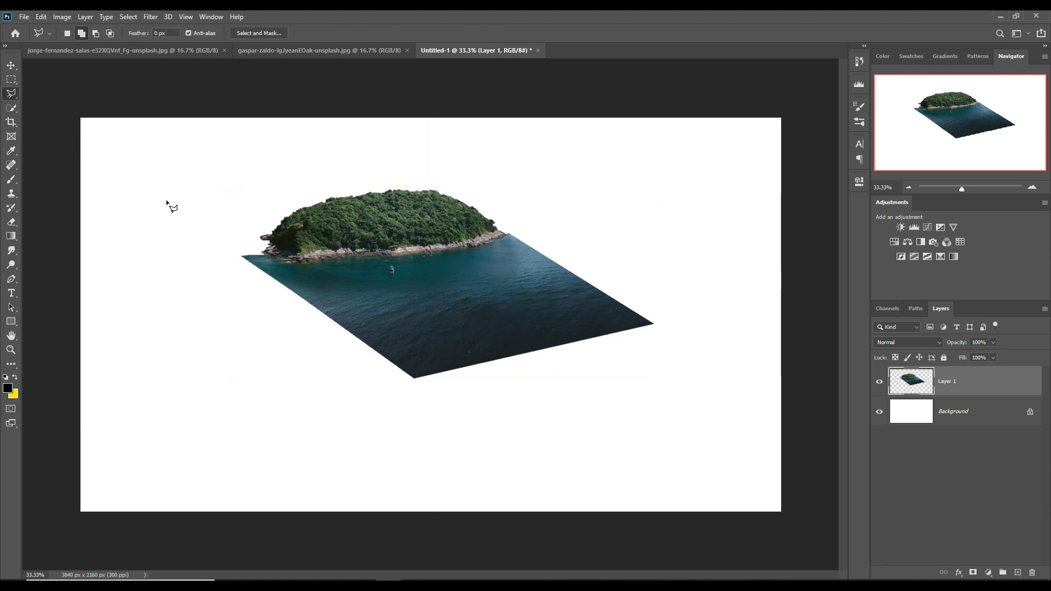
# Step: Trace a 45° parallelogram selection for the side face below the water's front-left edge, then show the cliff photo
pyautogui.click(242, 256)
pyautogui.click(242, 394)
pyautogui.press('BackSpace')
pyautogui.press('shift')
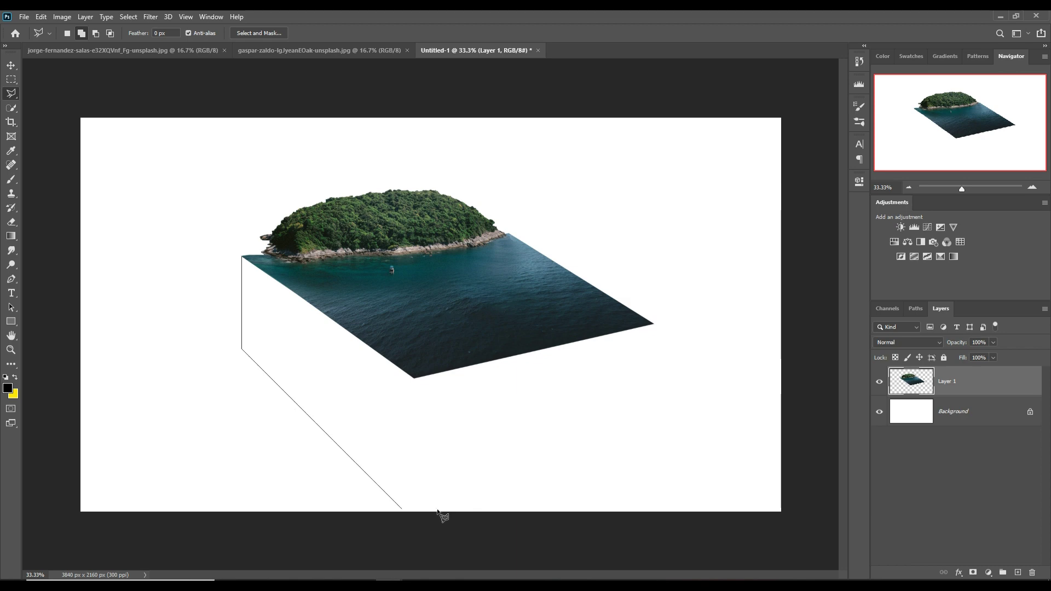
pyautogui.click(418, 494)
pyautogui.click(415, 378)
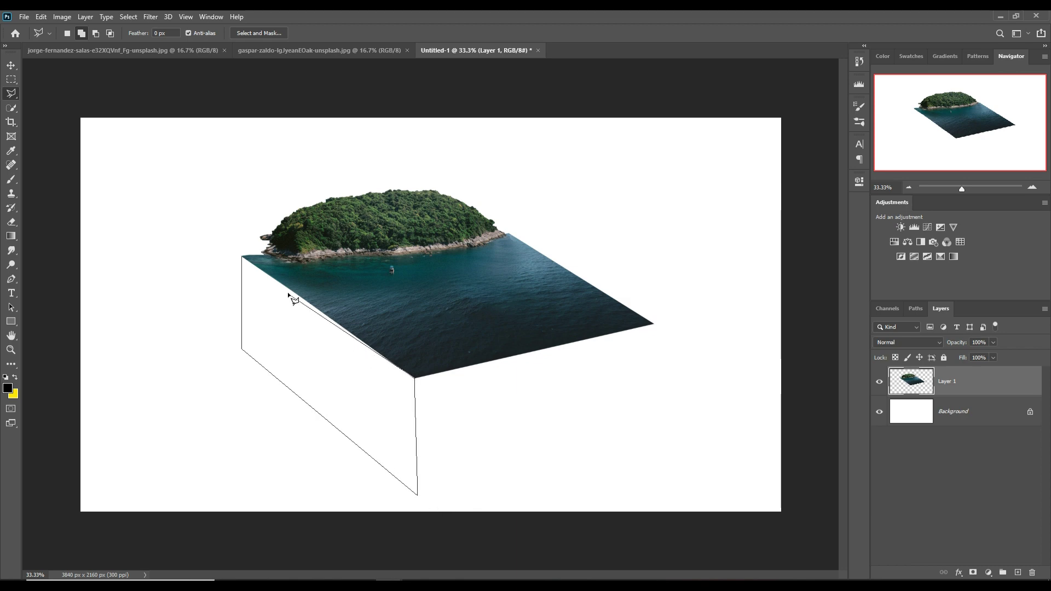
pyautogui.click(243, 257)
pyautogui.click(11, 65)
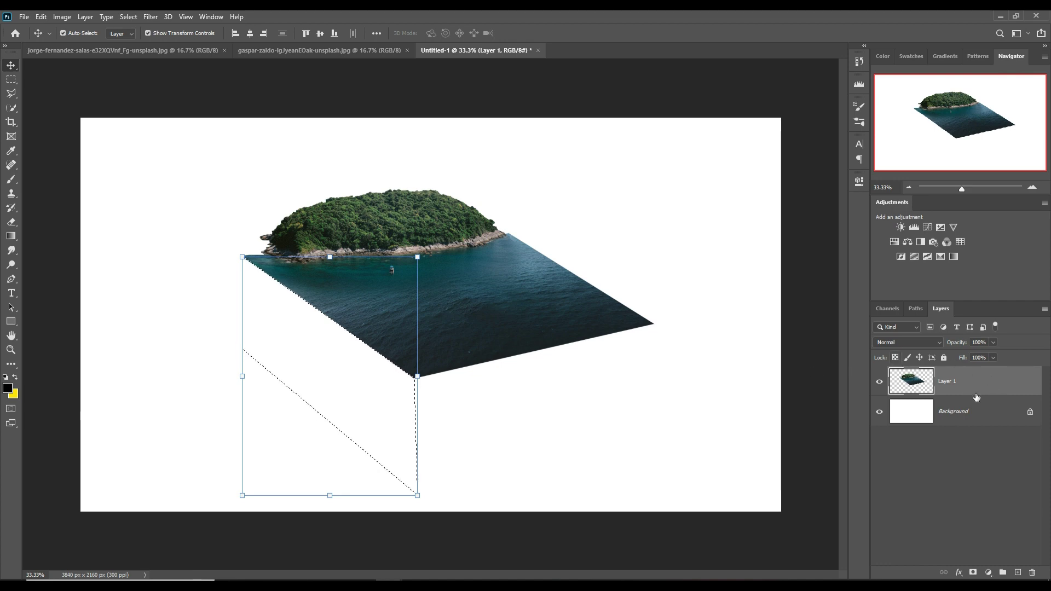
pyautogui.click(305, 51)
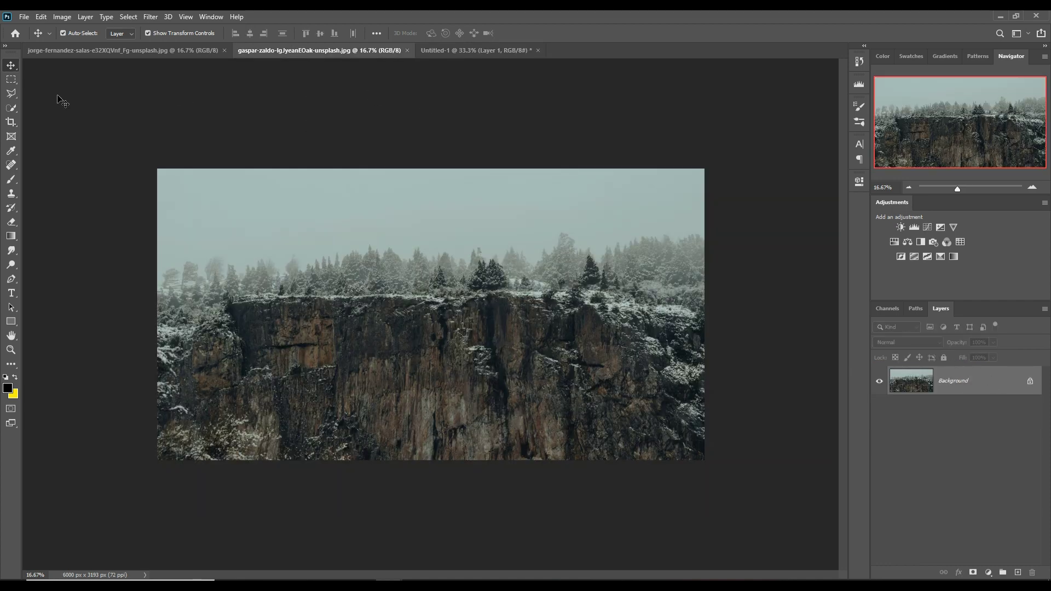
# Step: Freehand-lasso the rock face in the cliff photo
pyautogui.rightClick(8, 96)
pyautogui.click(44, 94)
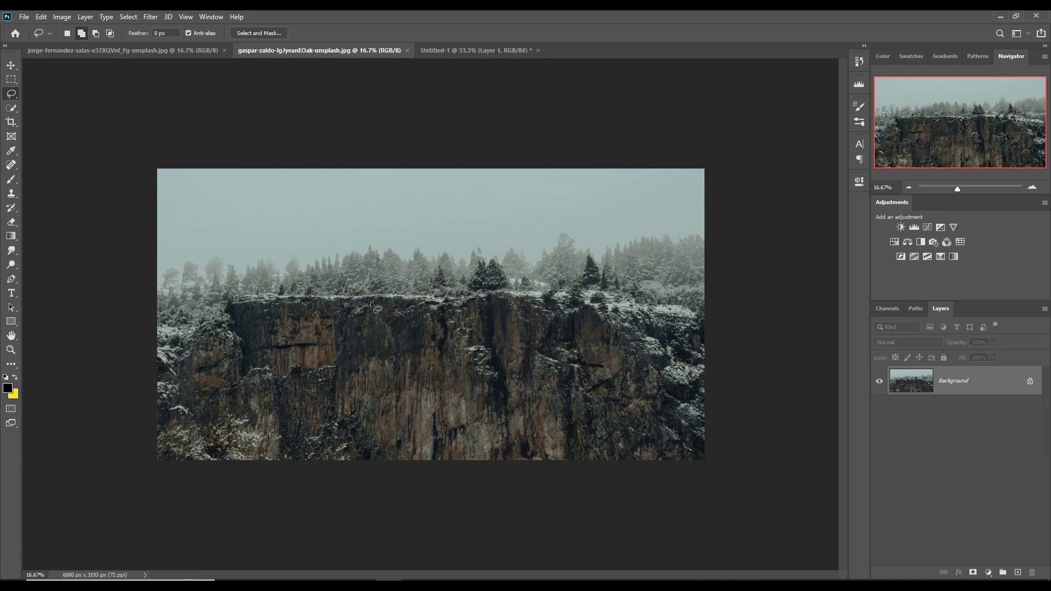
pyautogui.moveTo(397, 300); pyautogui.dragTo(460, 313)
pyautogui.moveTo(535, 373); pyautogui.dragTo(578, 412)
pyautogui.moveTo(625, 464)
pyautogui.mouseDown()
pyautogui.moveTo(359, 465)
pyautogui.moveTo(357, 304)
pyautogui.mouseUp()
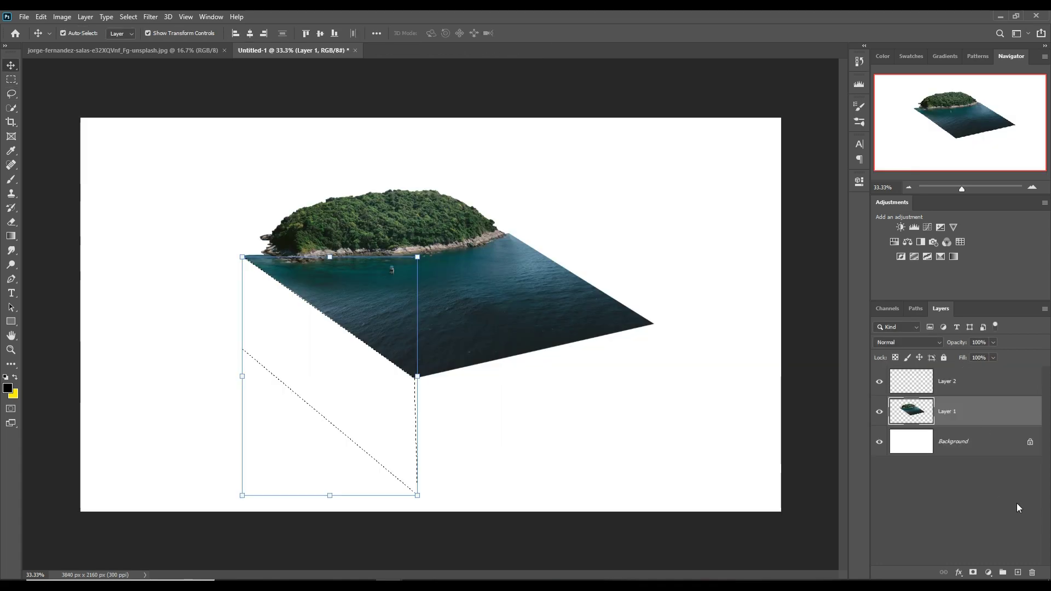
# Step: Add a black Solid Color fill layer covering the block's side faces
pyautogui.click(963, 381)
pyautogui.click(988, 573)
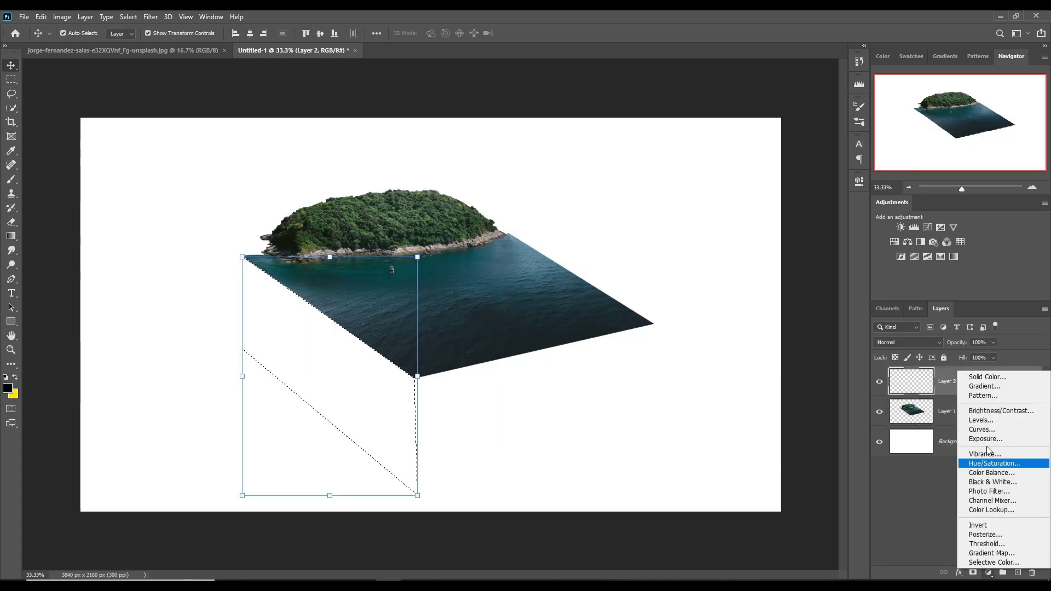
pyautogui.click(987, 377)
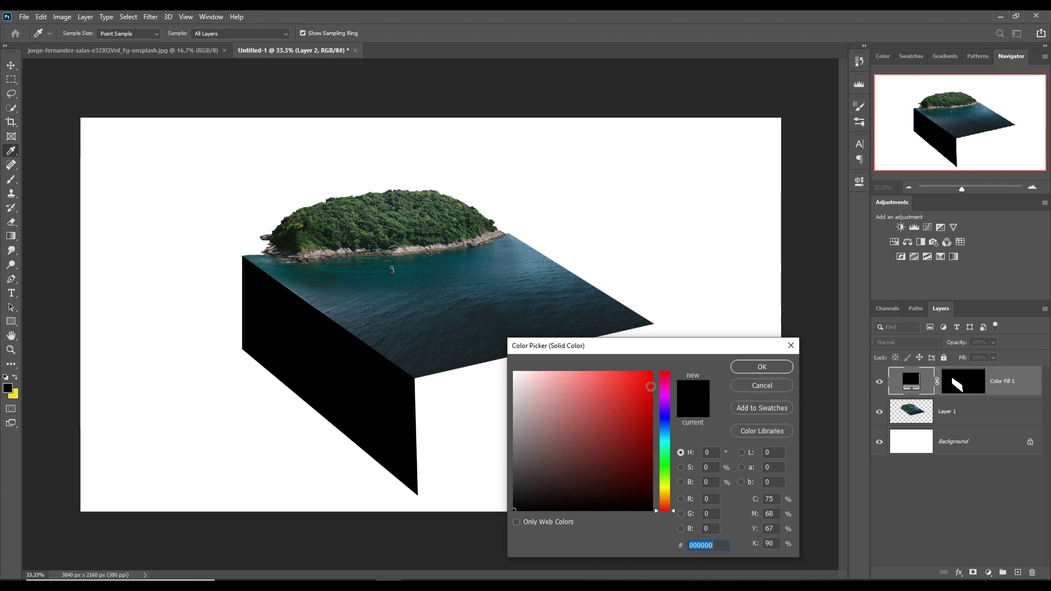
# Step: Recolour the side-face fill to dark teal sampled from the water, at about 96% opacity
pyautogui.click(662, 440)
pyautogui.click(579, 330)
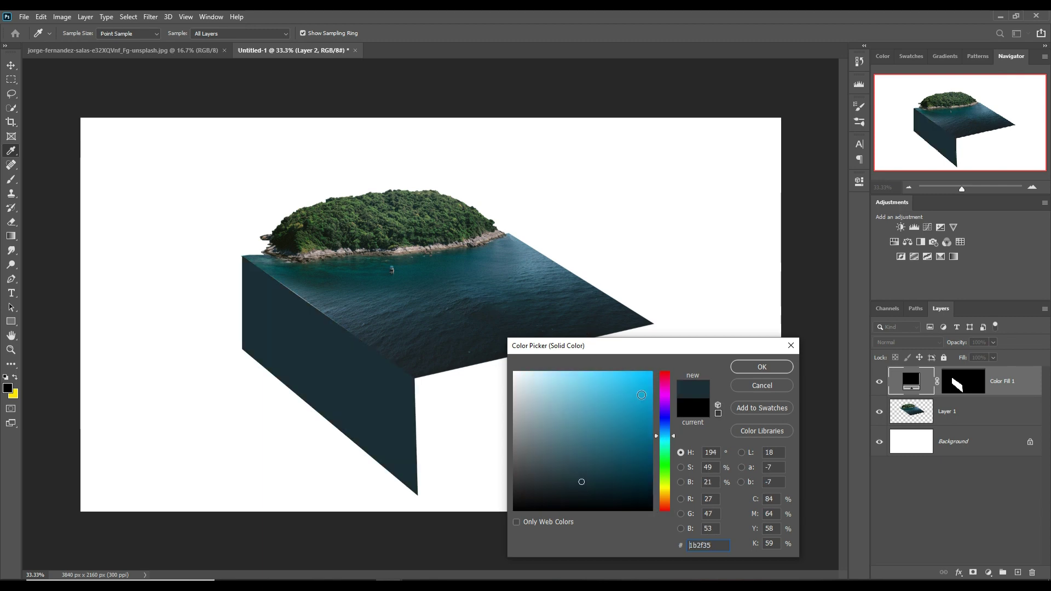
pyautogui.click(762, 367)
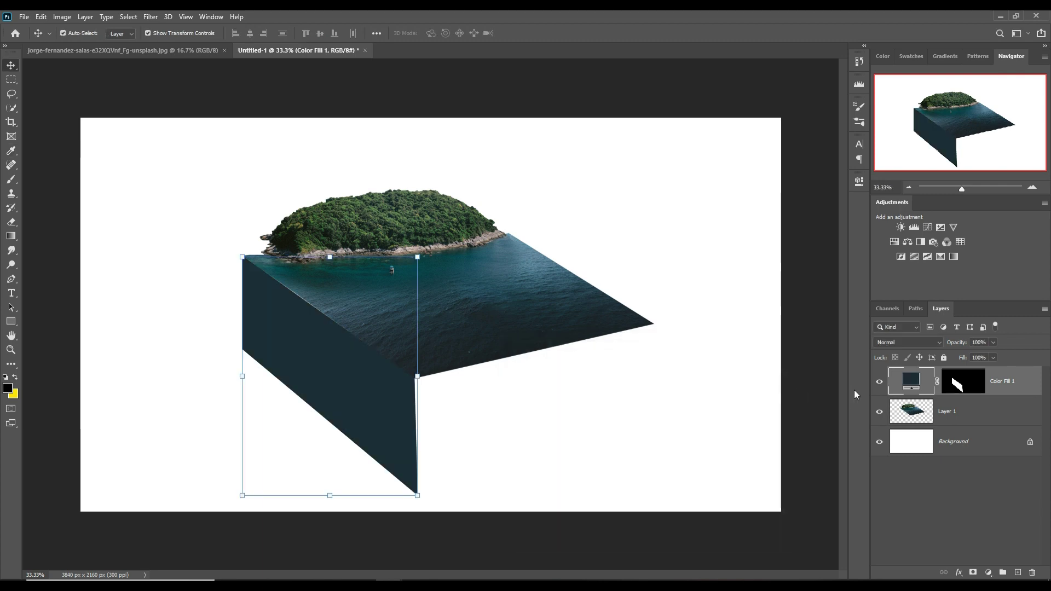
pyautogui.click(995, 344)
pyautogui.moveTo(994, 353)
pyautogui.mouseDown()
pyautogui.moveTo(971, 358)
pyautogui.moveTo(991, 356)
pyautogui.mouseUp()
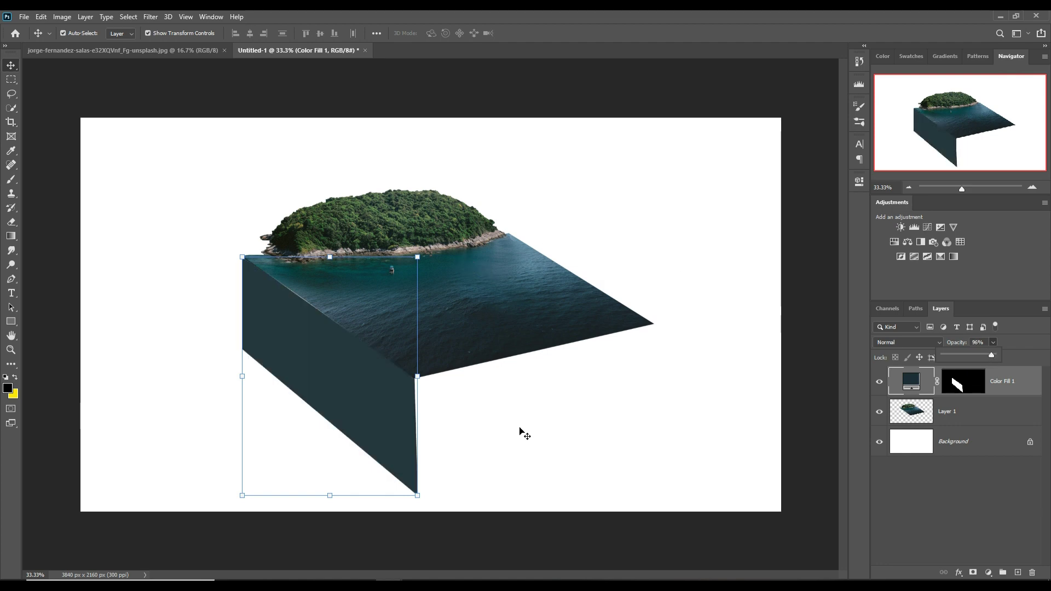
# Step: Drag the selected cliff into the composite and clip it to the side-face fill layer
pyautogui.click(502, 557)
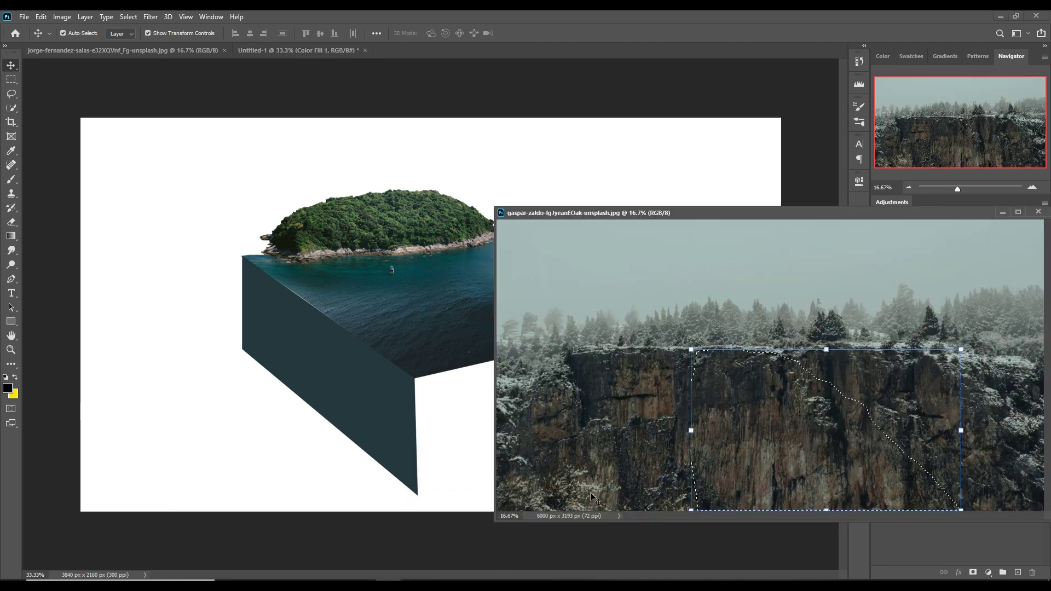
pyautogui.moveTo(595, 498)
pyautogui.mouseDown()
pyautogui.moveTo(786, 449)
pyautogui.moveTo(343, 379)
pyautogui.mouseUp()
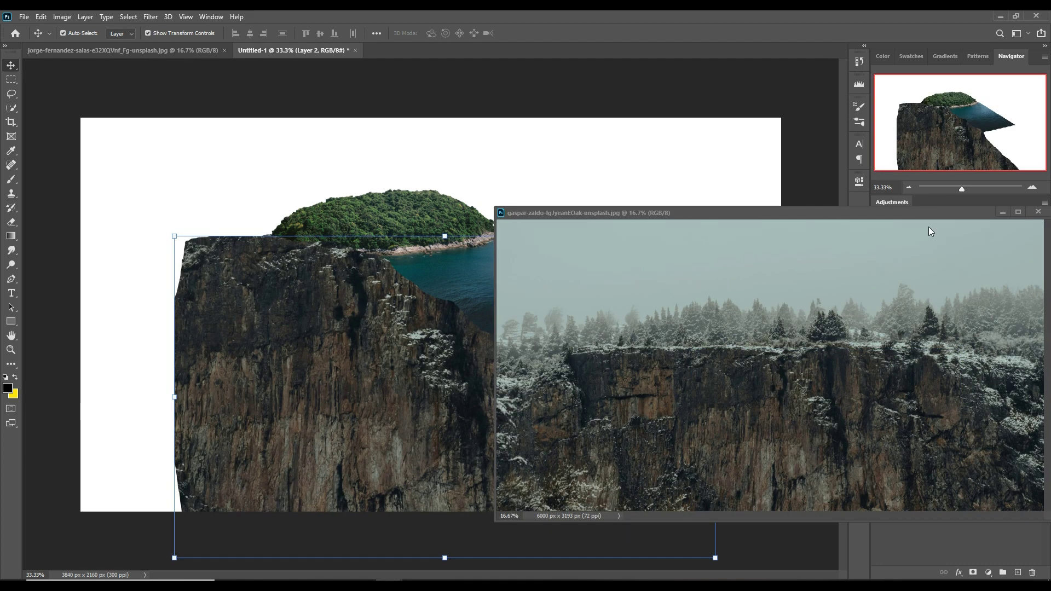
pyautogui.click(1004, 213)
pyautogui.rightClick(967, 383)
pyautogui.click(890, 322)
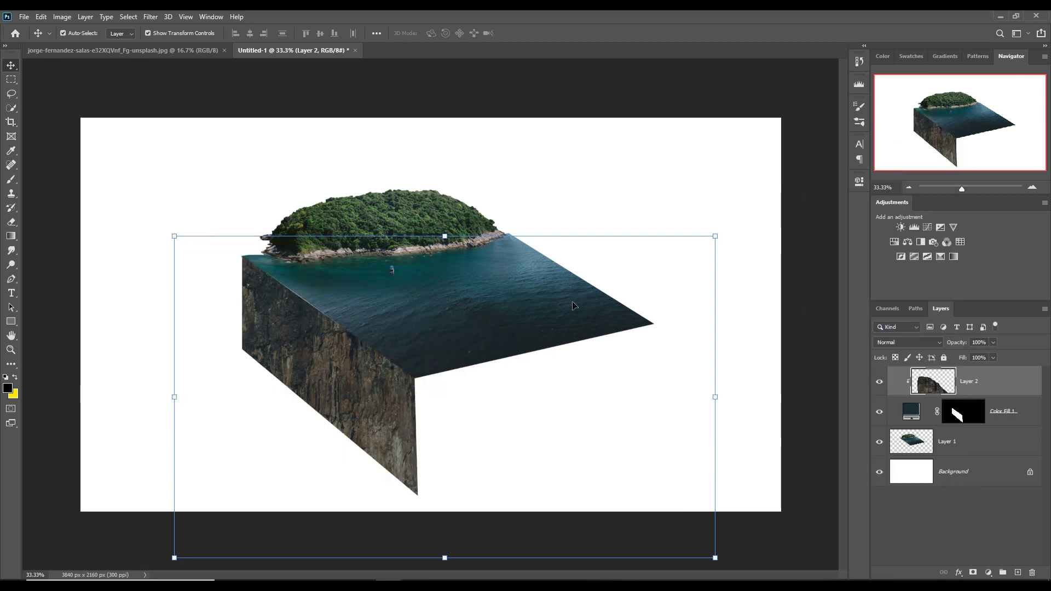
# Step: Scale and skew the cliff texture to fit the slab's left side face, then show the red mountain photo
pyautogui.moveTo(721, 247); pyautogui.dragTo(431, 412)
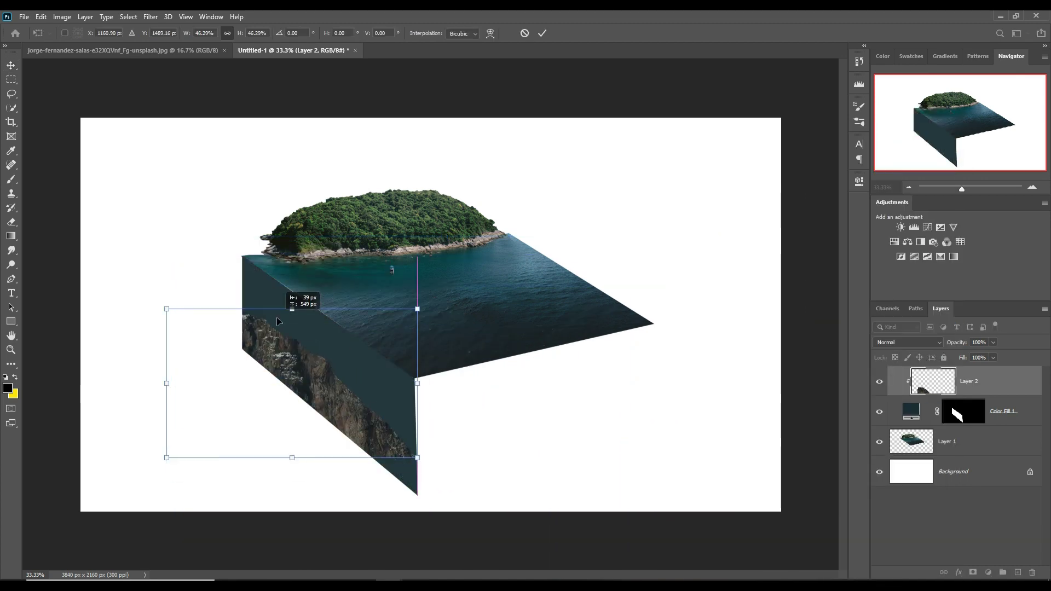
pyautogui.moveTo(282, 419); pyautogui.dragTo(289, 271)
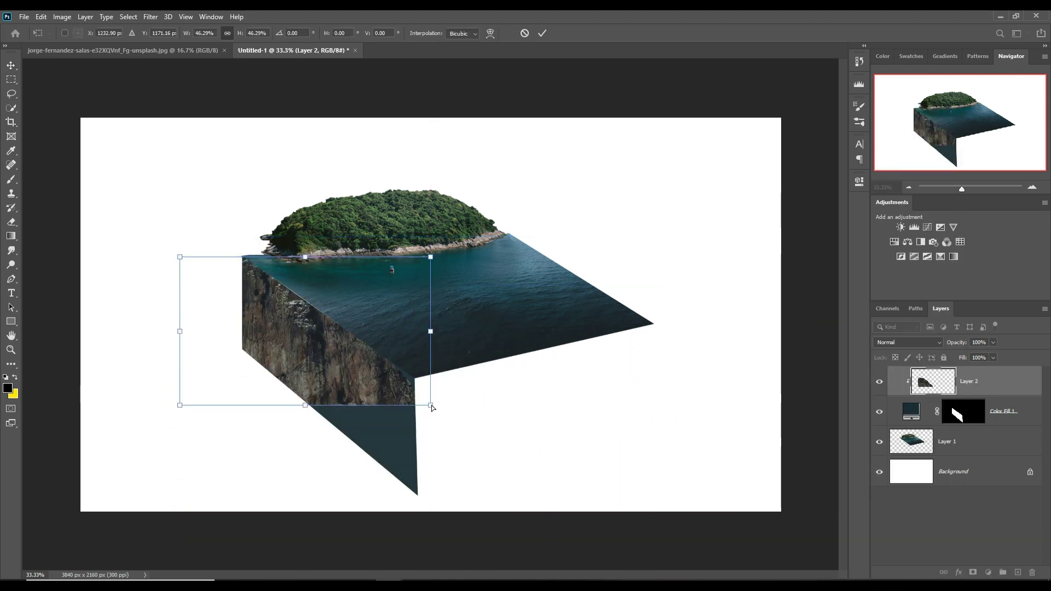
pyautogui.moveTo(431, 406); pyautogui.dragTo(367, 451)
pyautogui.moveTo(180, 257); pyautogui.dragTo(186, 249)
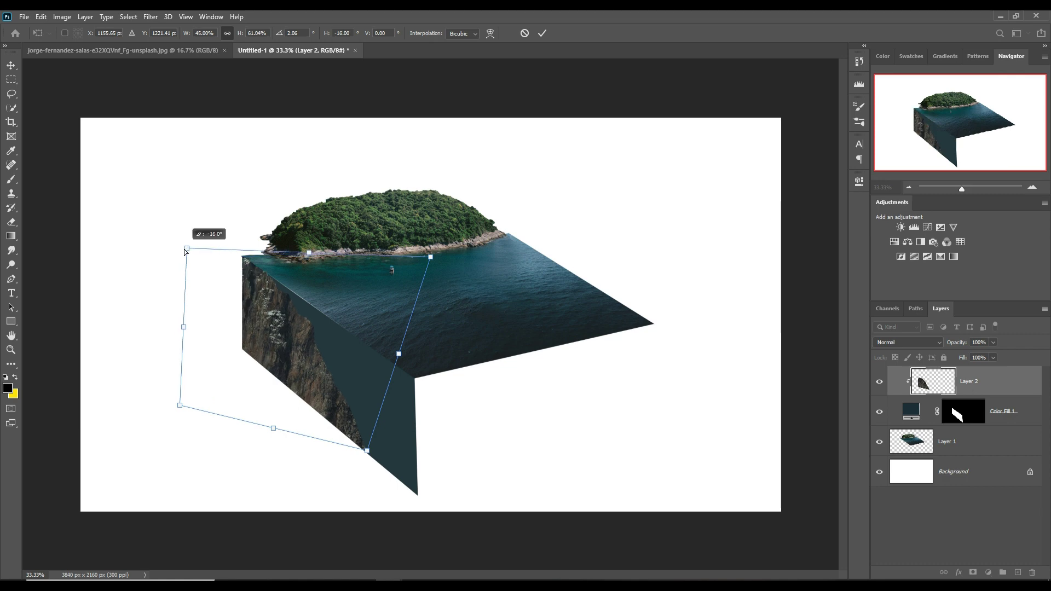
pyautogui.moveTo(279, 325); pyautogui.dragTo(282, 322)
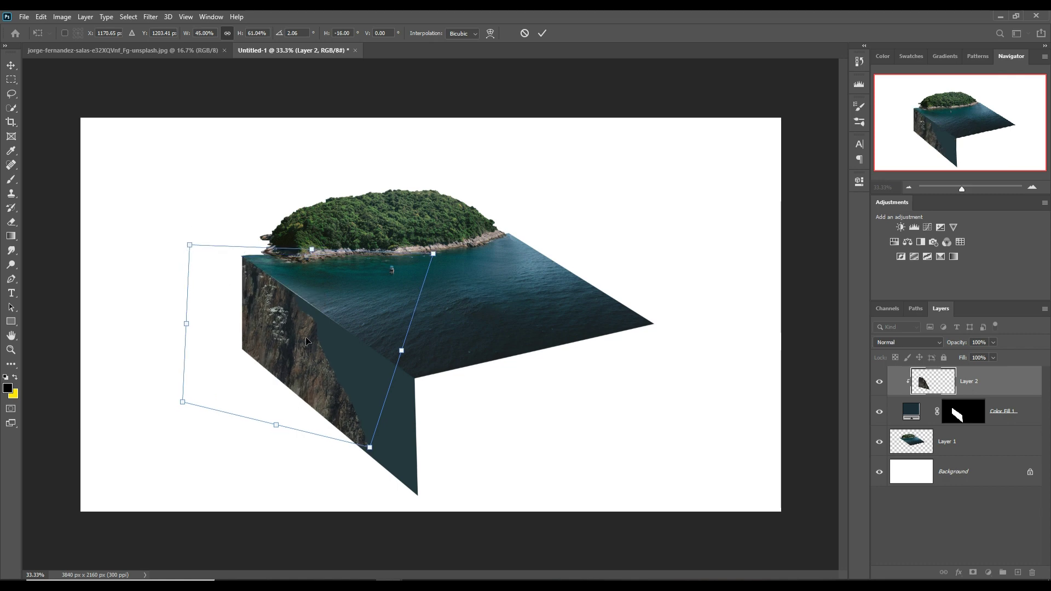
pyautogui.click(542, 33)
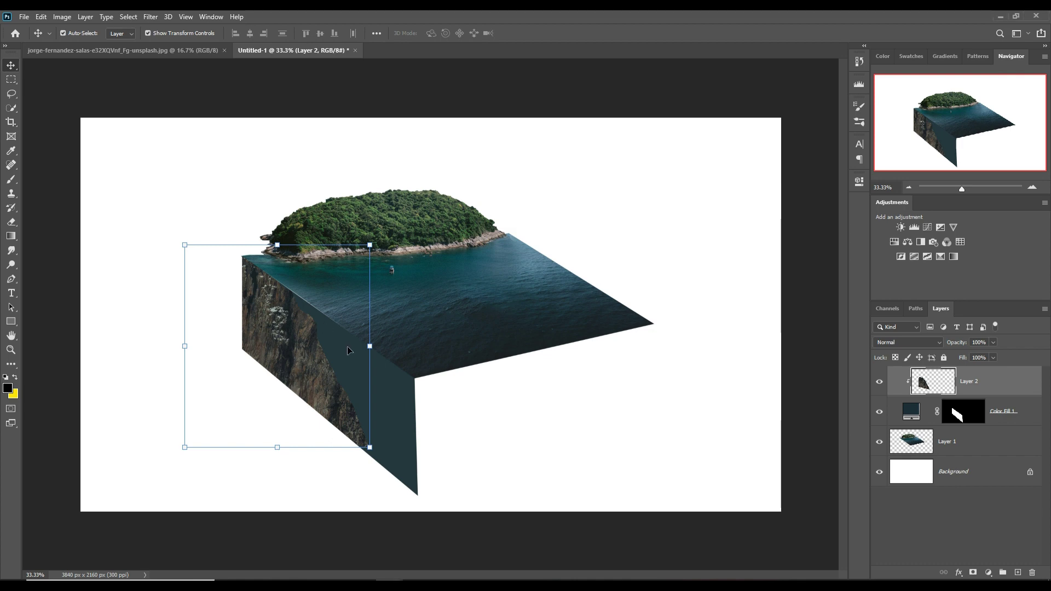
pyautogui.click(132, 50)
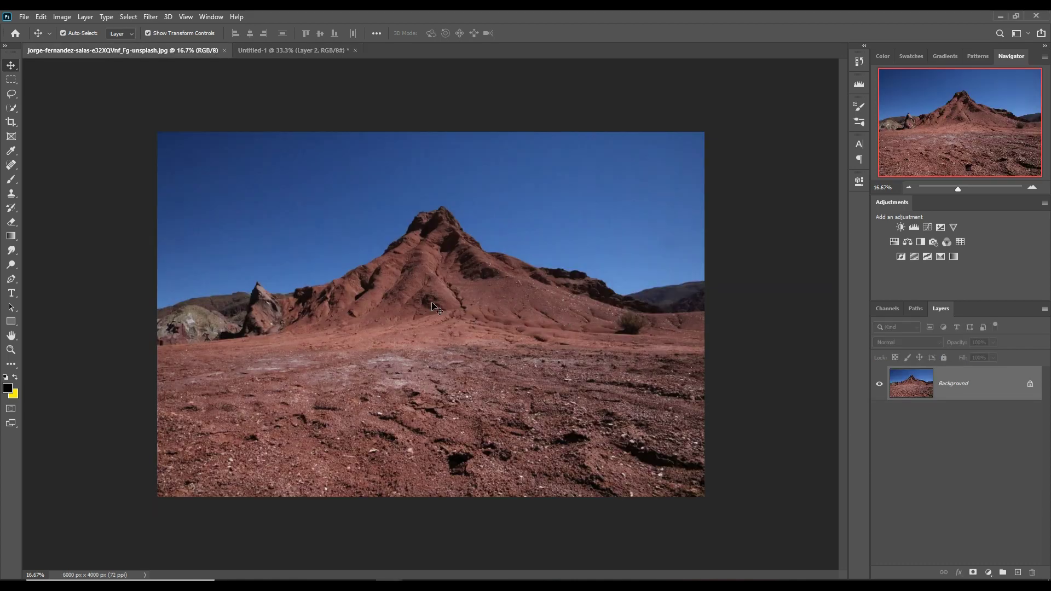
# Step: Select the rocky ground in the mountain photo's lower right and drag it into the composite
pyautogui.click(12, 81)
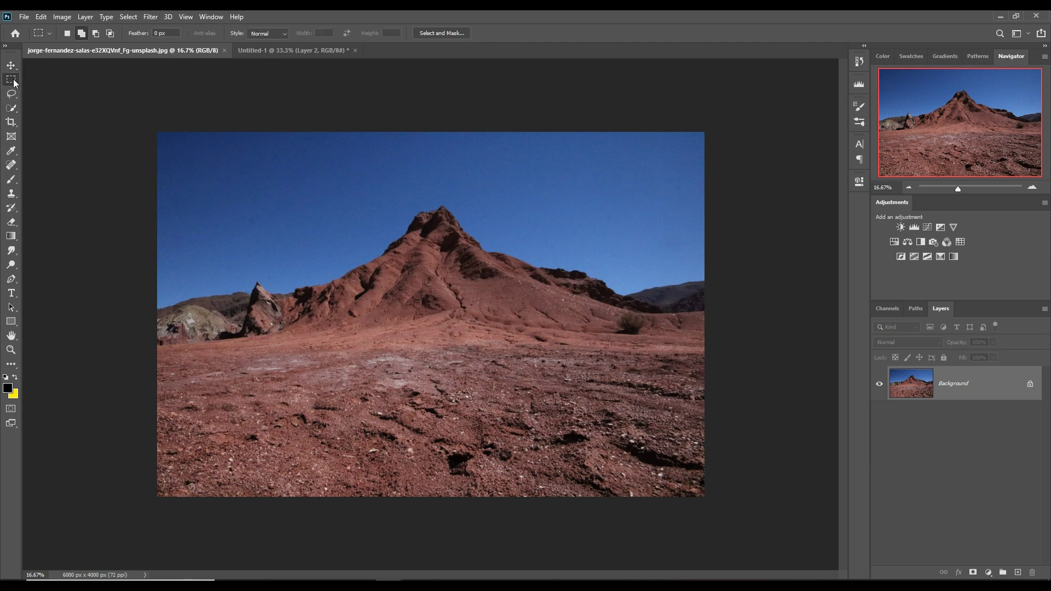
pyautogui.moveTo(318, 315); pyautogui.dragTo(690, 504)
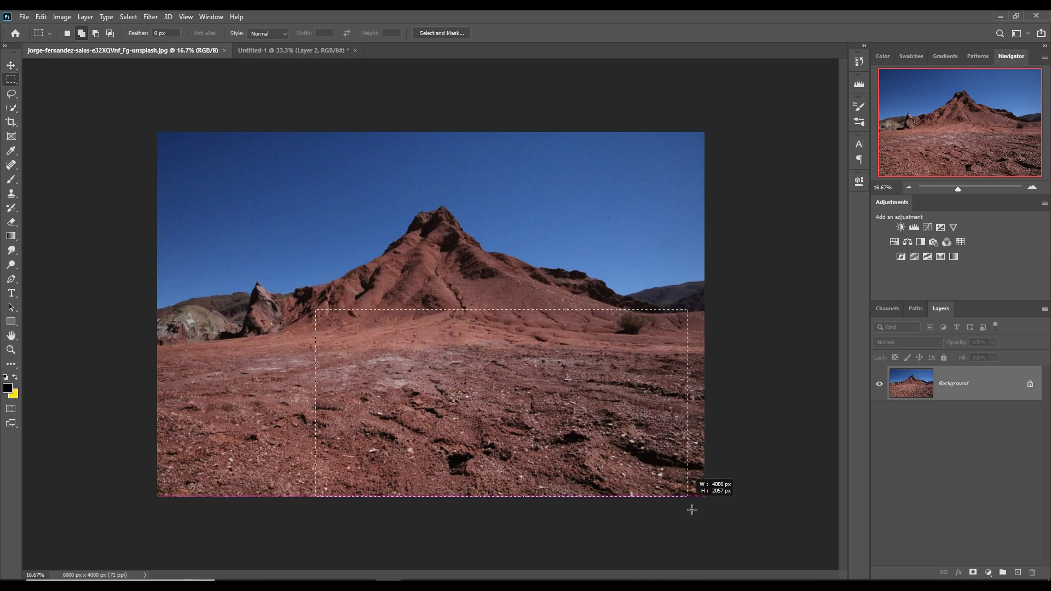
pyautogui.moveTo(690, 504); pyautogui.dragTo(716, 519)
pyautogui.press('v')
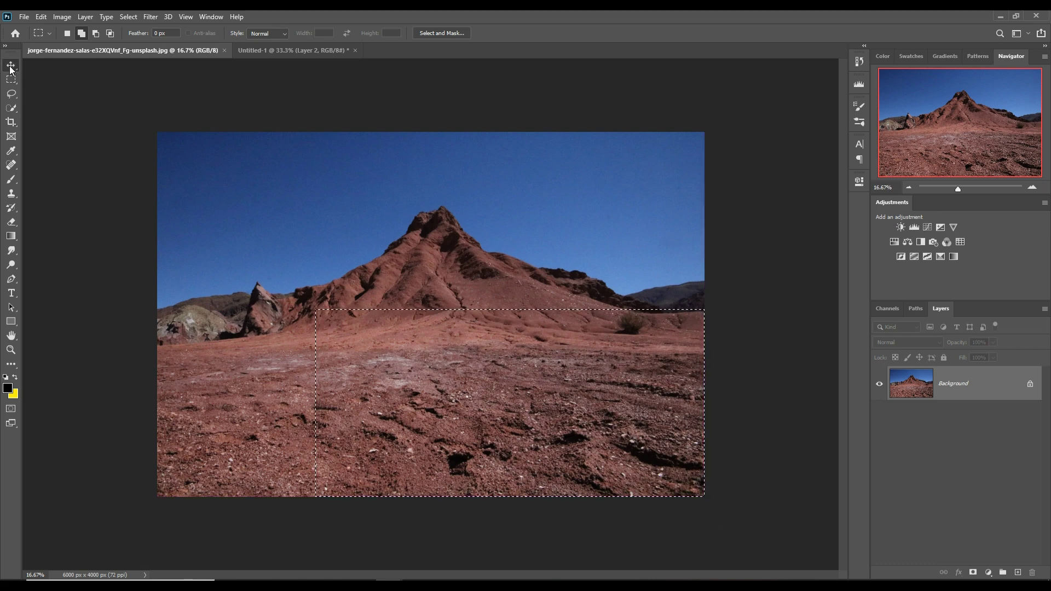
pyautogui.moveTo(101, 55)
pyautogui.mouseDown()
pyautogui.moveTo(102, 84)
pyautogui.moveTo(764, 225)
pyautogui.mouseUp()
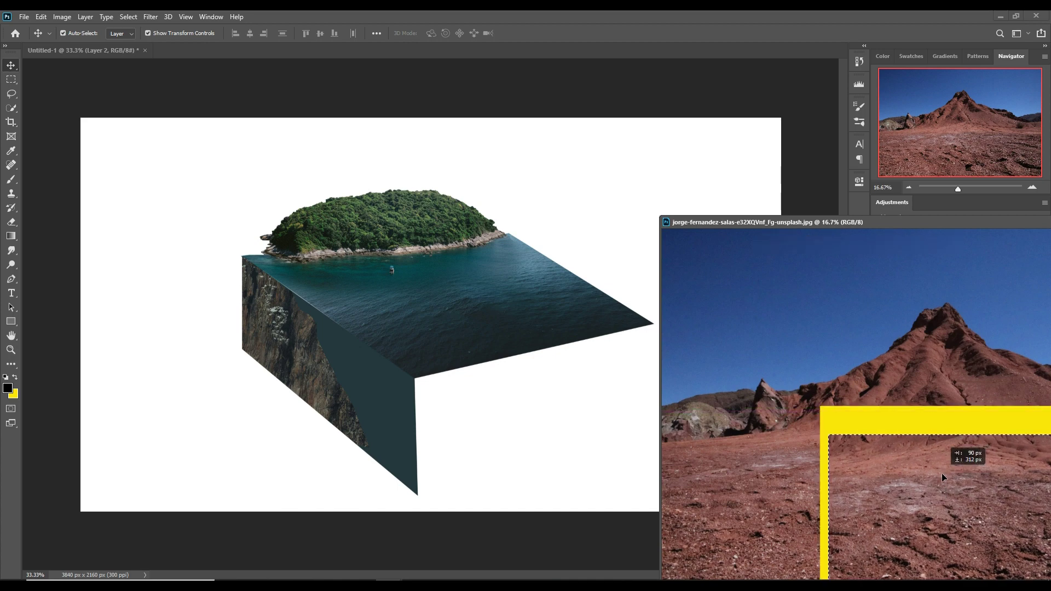
pyautogui.moveTo(880, 386); pyautogui.dragTo(565, 390)
# Step: Move the ground layer below the water layer, scaled down and positioned behind the block
pyautogui.moveTo(985, 225); pyautogui.dragTo(507, 334)
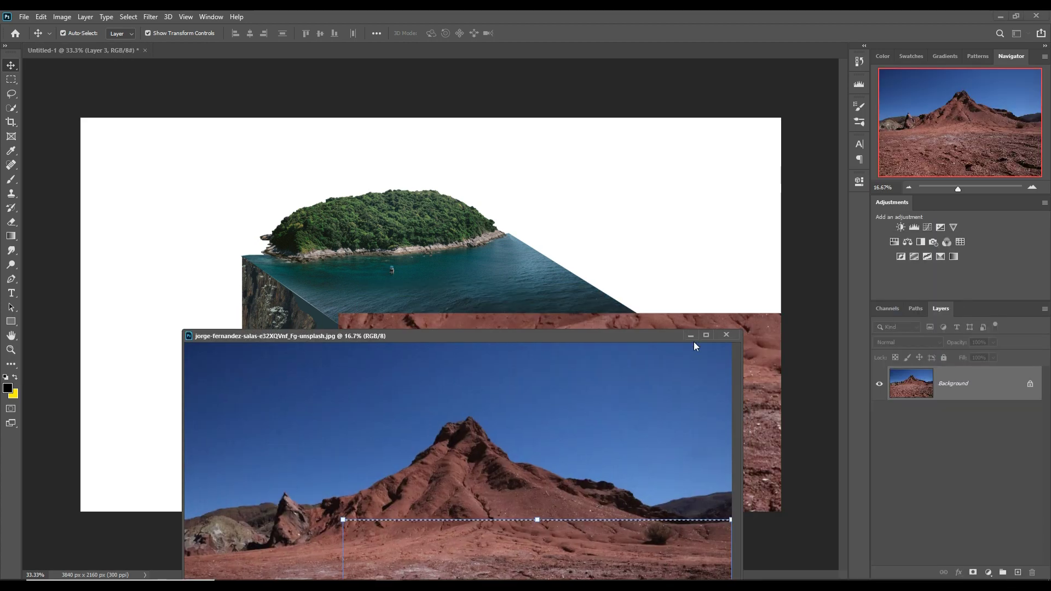
pyautogui.click(652, 349)
pyautogui.moveTo(963, 382); pyautogui.dragTo(964, 487)
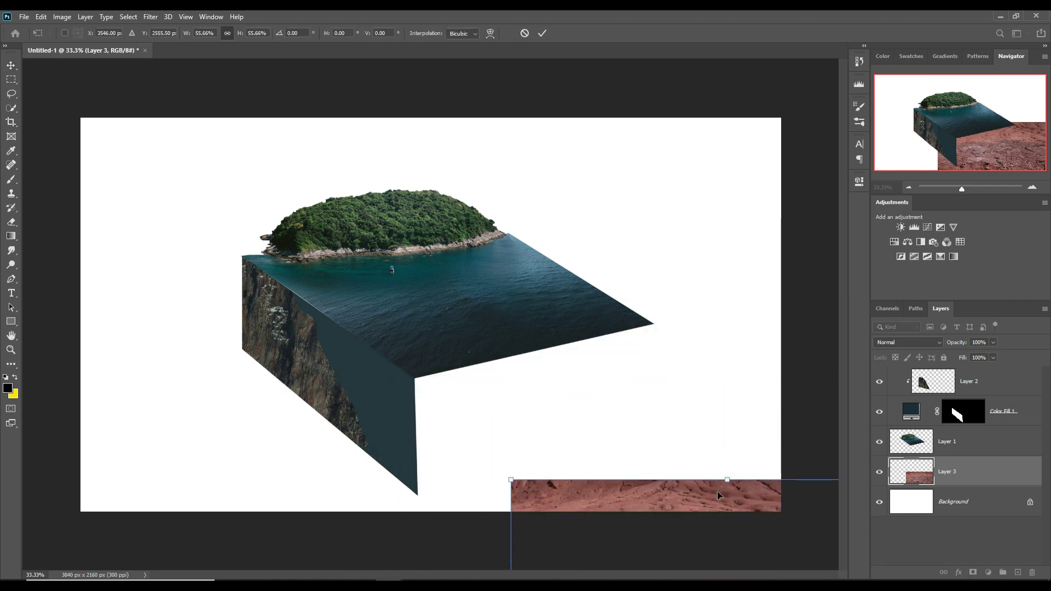
pyautogui.moveTo(728, 313)
pyautogui.mouseDown()
pyautogui.moveTo(466, 309)
pyautogui.moveTo(452, 279)
pyautogui.mouseUp()
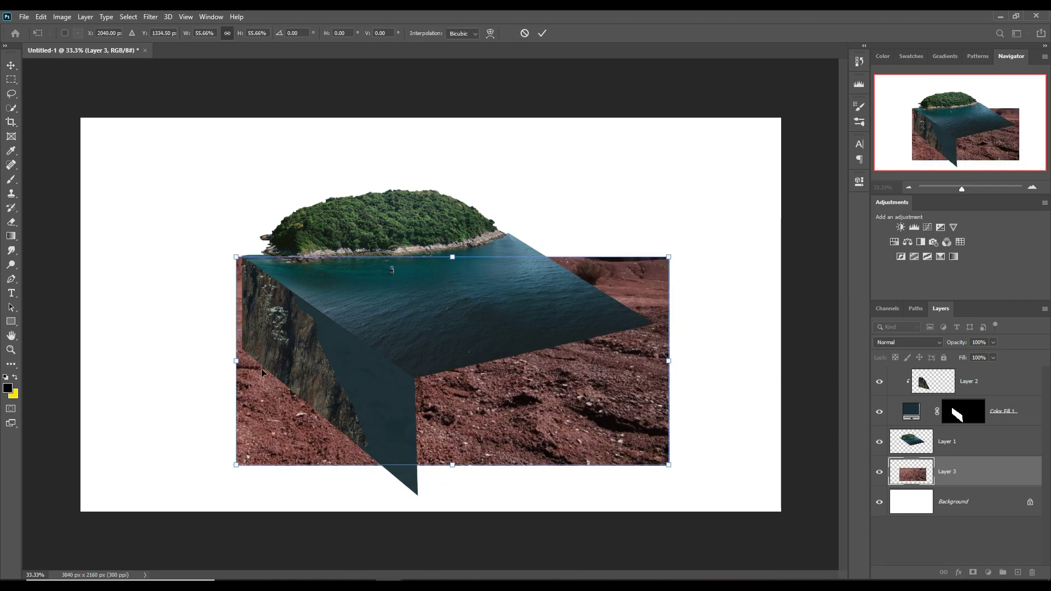
pyautogui.moveTo(236, 361); pyautogui.dragTo(329, 362)
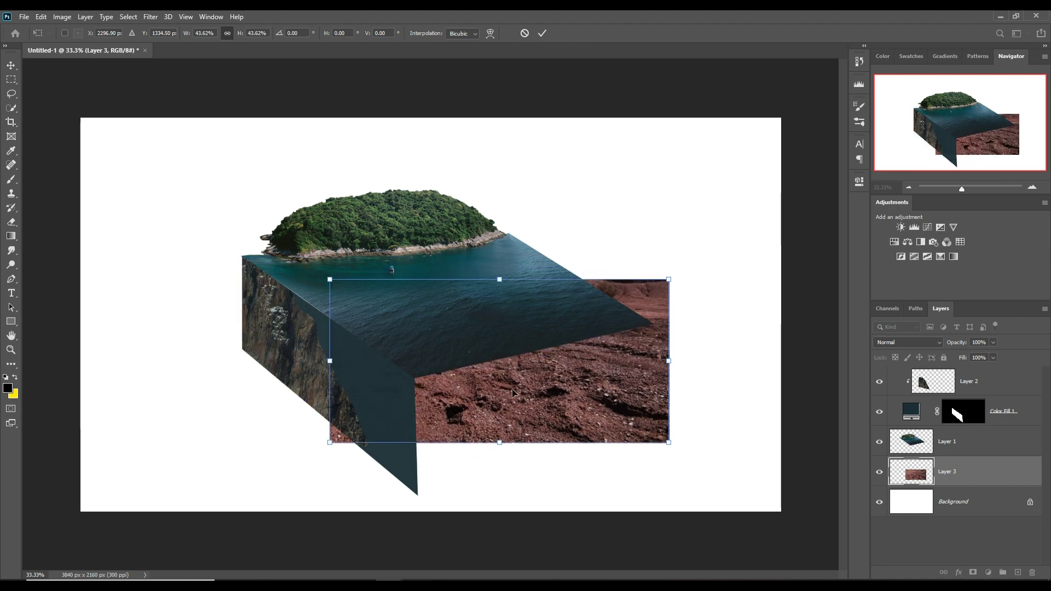
pyautogui.moveTo(606, 387); pyautogui.dragTo(539, 365)
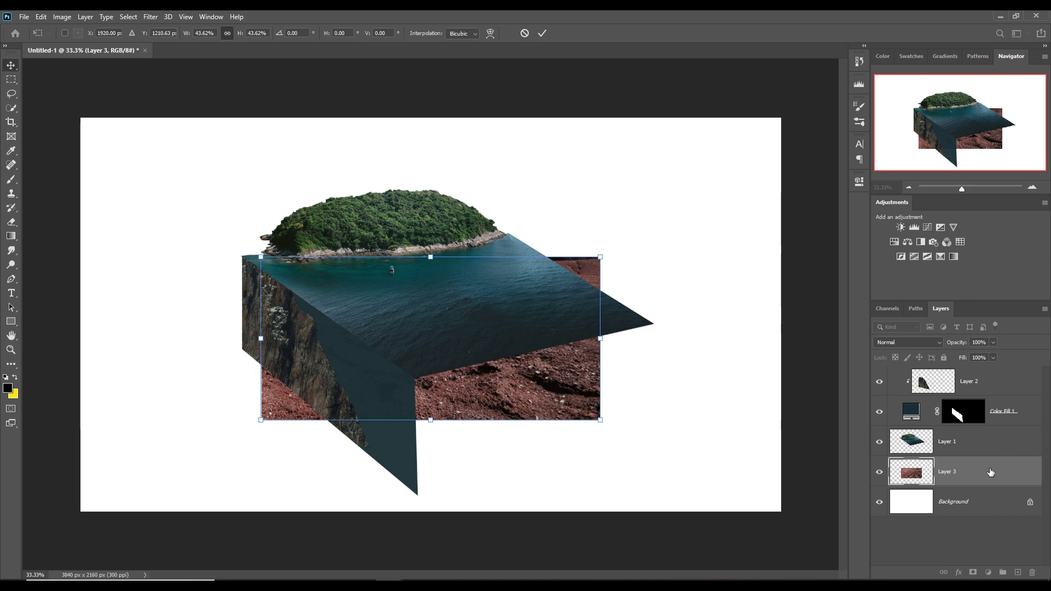
# Step: Distort the red ground's corners into a slanted seabed plane beneath the water surface
pyautogui.press('Return')
pyautogui.moveTo(993, 472)
pyautogui.mouseDown()
pyautogui.moveTo(985, 377)
pyautogui.moveTo(997, 483)
pyautogui.mouseUp()
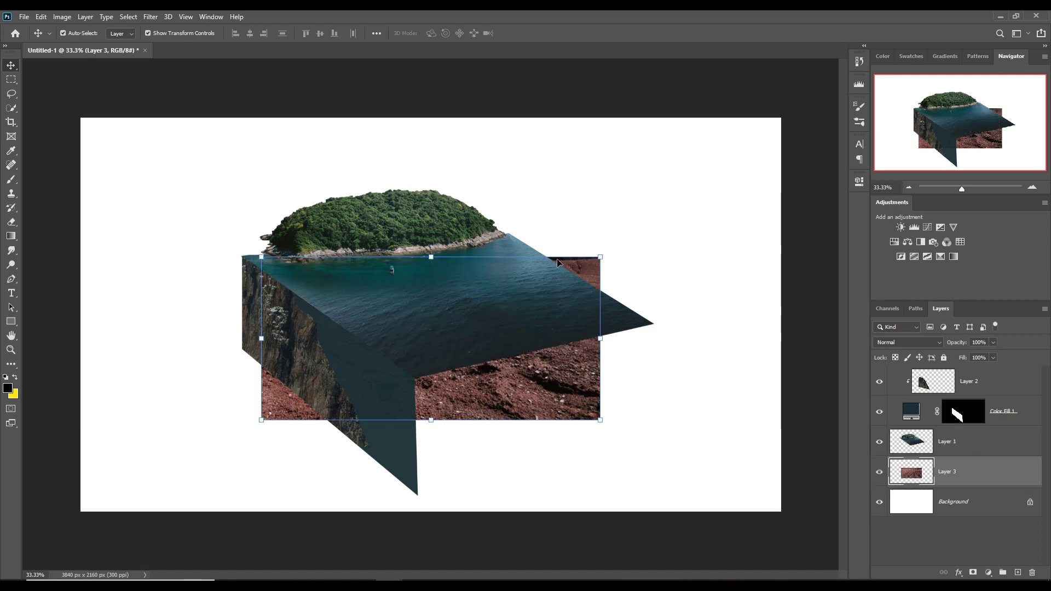
pyautogui.moveTo(608, 261); pyautogui.dragTo(511, 238)
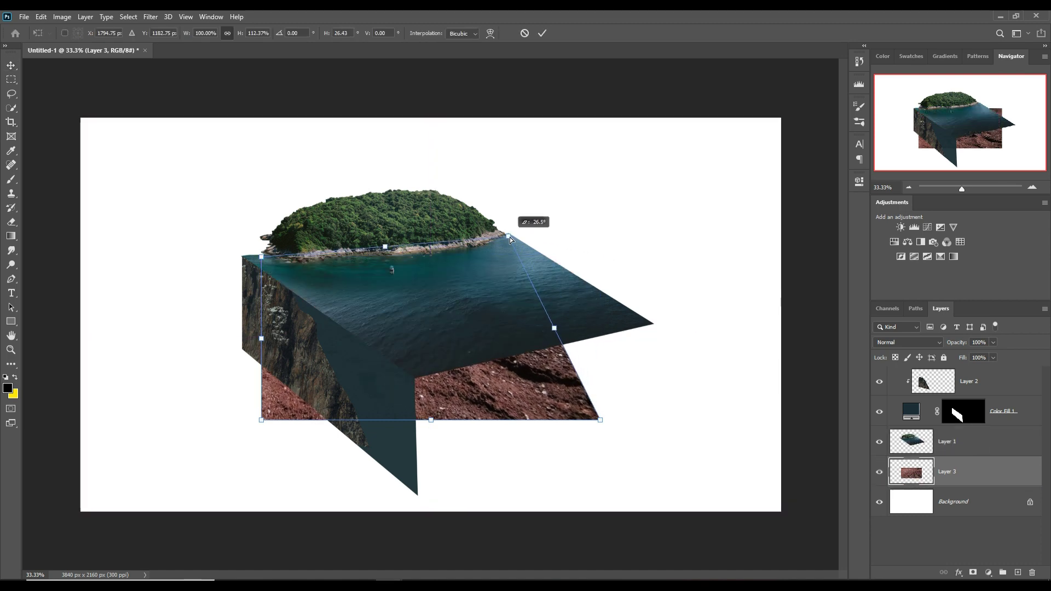
pyautogui.moveTo(261, 421); pyautogui.dragTo(369, 451)
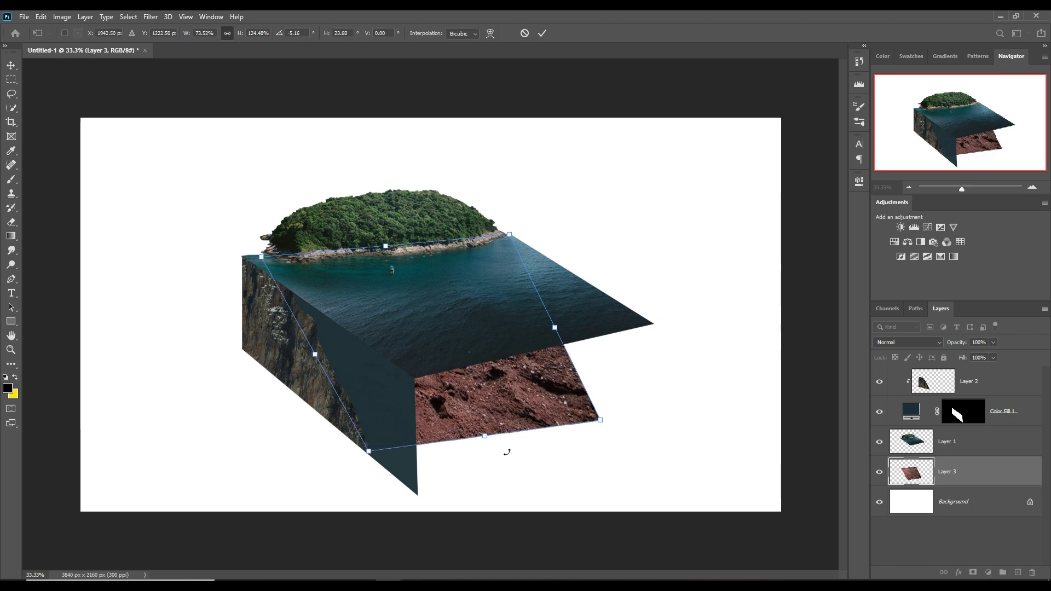
pyautogui.moveTo(601, 421); pyautogui.dragTo(643, 356)
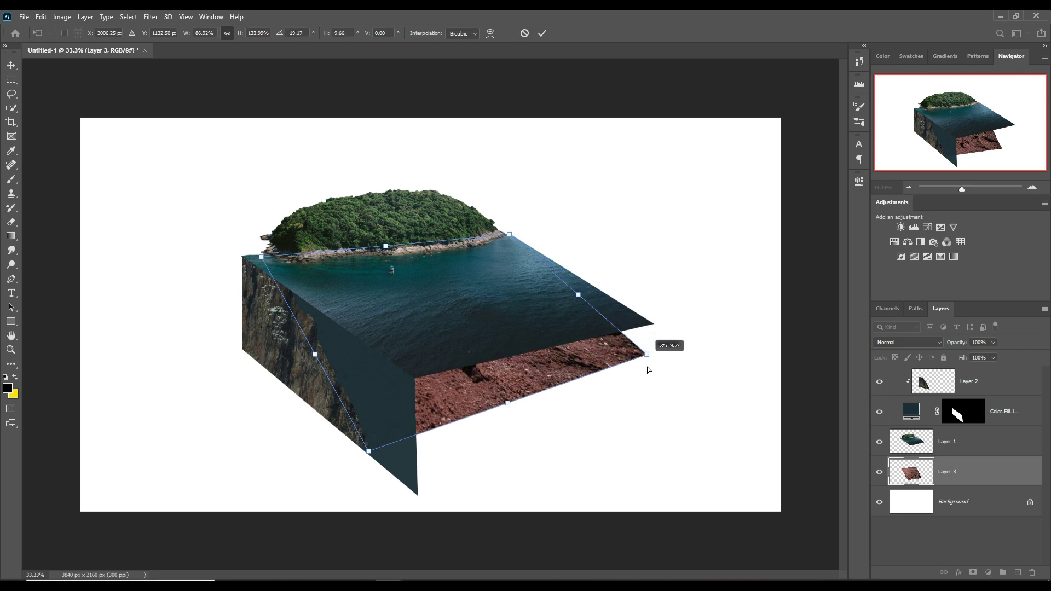
pyautogui.moveTo(643, 356); pyautogui.dragTo(651, 371)
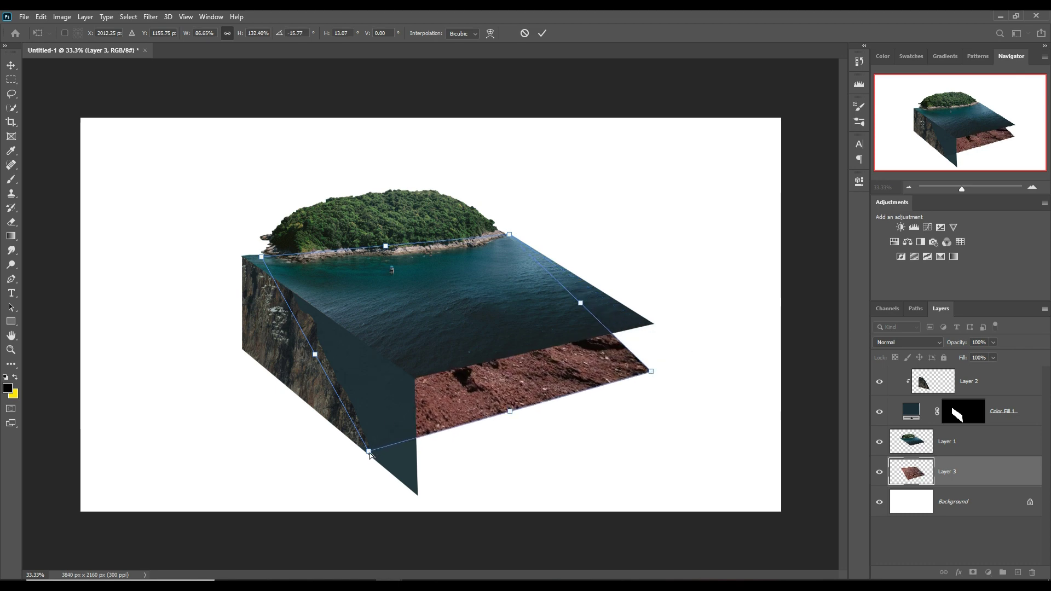
pyautogui.click(542, 33)
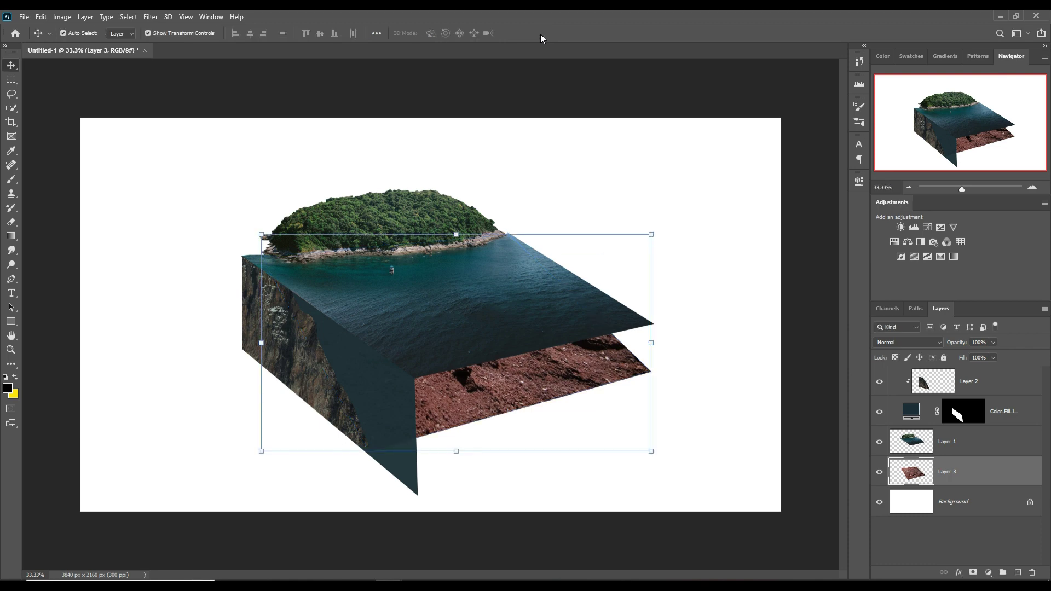
pyautogui.click(478, 324)
pyautogui.click(11, 79)
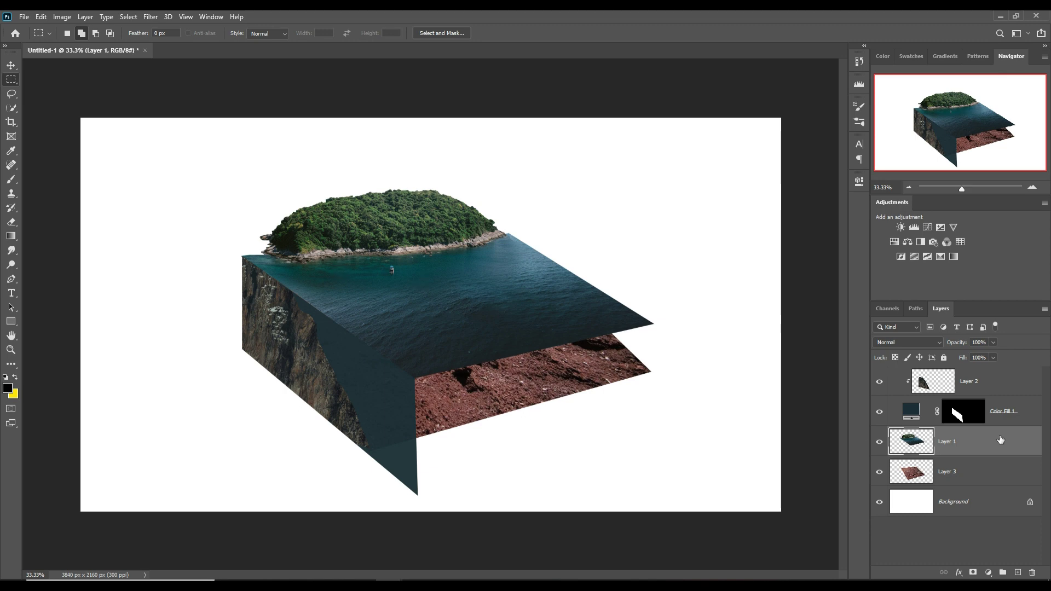
# Step: Outline the water surface's four corners with the Polygonal Lasso
pyautogui.click(11, 94)
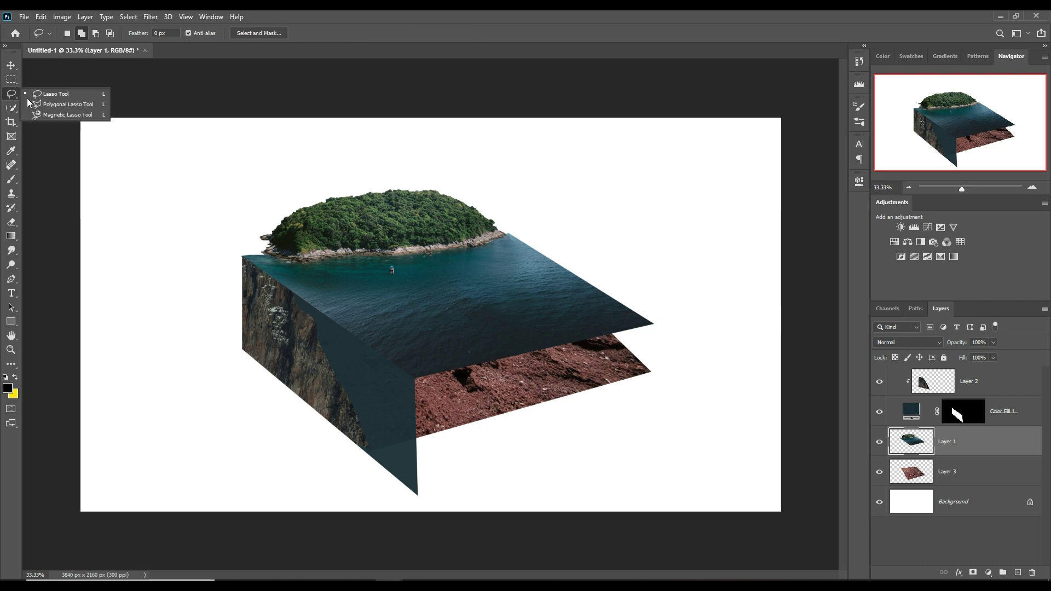
pyautogui.click(285, 286)
pyautogui.click(525, 239)
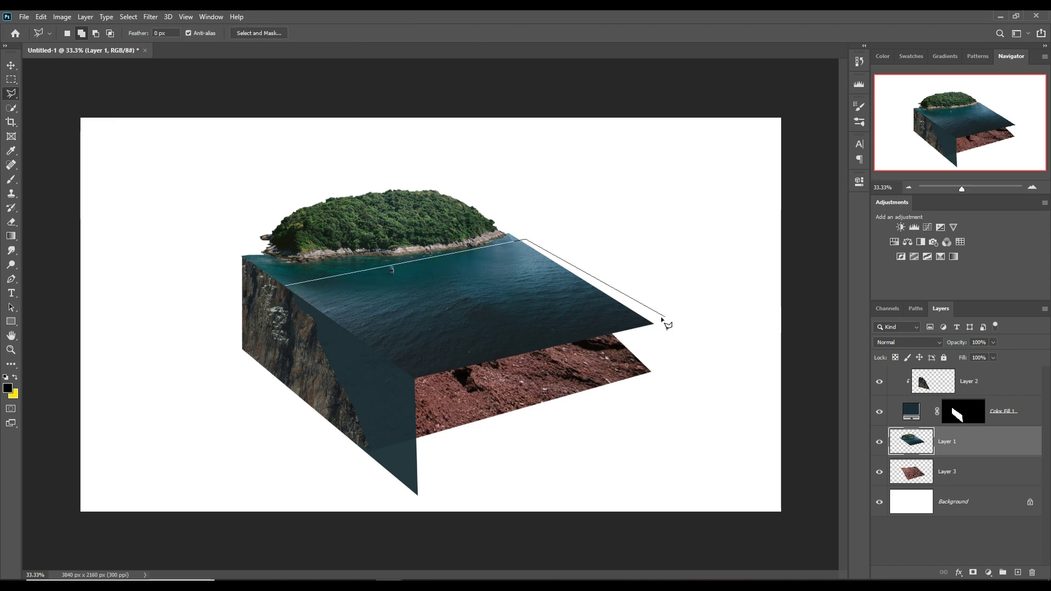
pyautogui.click(660, 329)
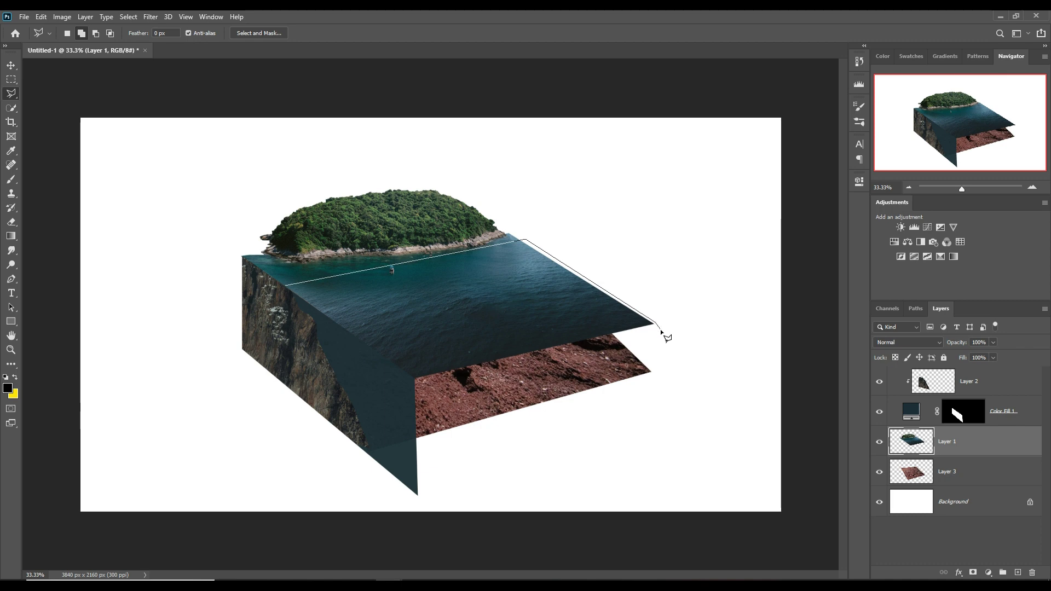
pyautogui.click(415, 380)
pyautogui.click(286, 286)
# Step: Lower the water layer's opacity to 73% so the red seabed shows through
pyautogui.click(994, 343)
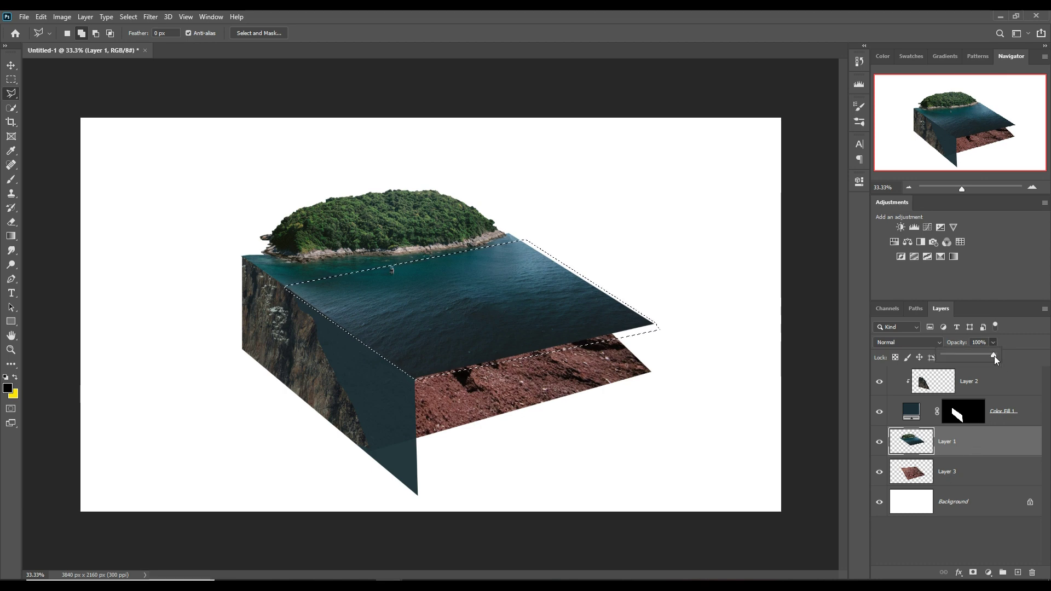
pyautogui.moveTo(994, 355); pyautogui.dragTo(984, 353)
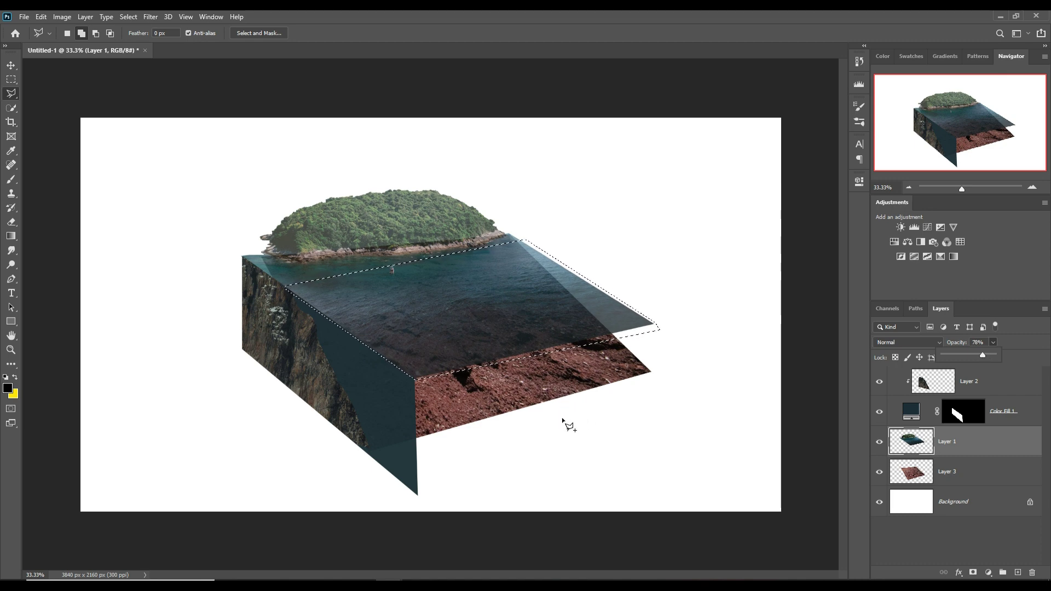
pyautogui.moveTo(982, 354); pyautogui.dragTo(980, 355)
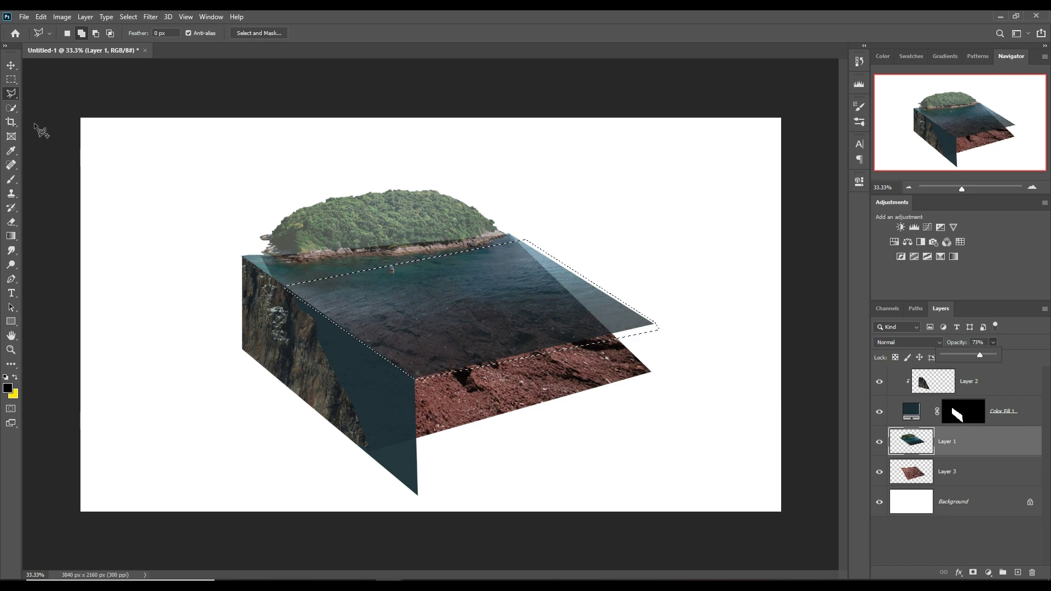
pyautogui.click(11, 65)
pyautogui.click(994, 419)
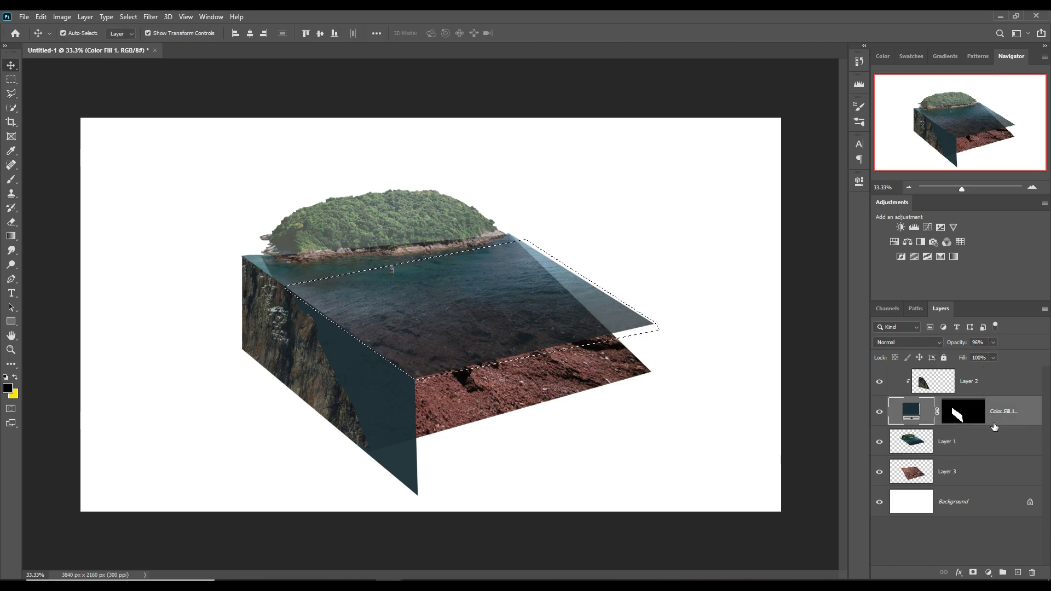
# Step: Adjust Layer 3's left edge and top-right corner to match the block
pyautogui.click(128, 17)
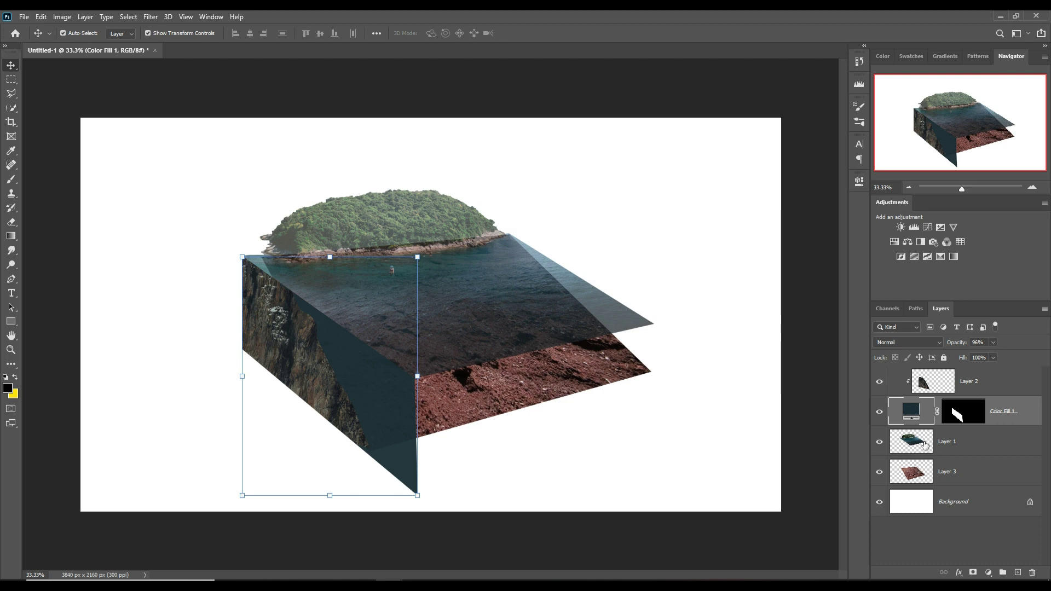
pyautogui.click(924, 472)
pyautogui.moveTo(262, 271); pyautogui.dragTo(242, 235)
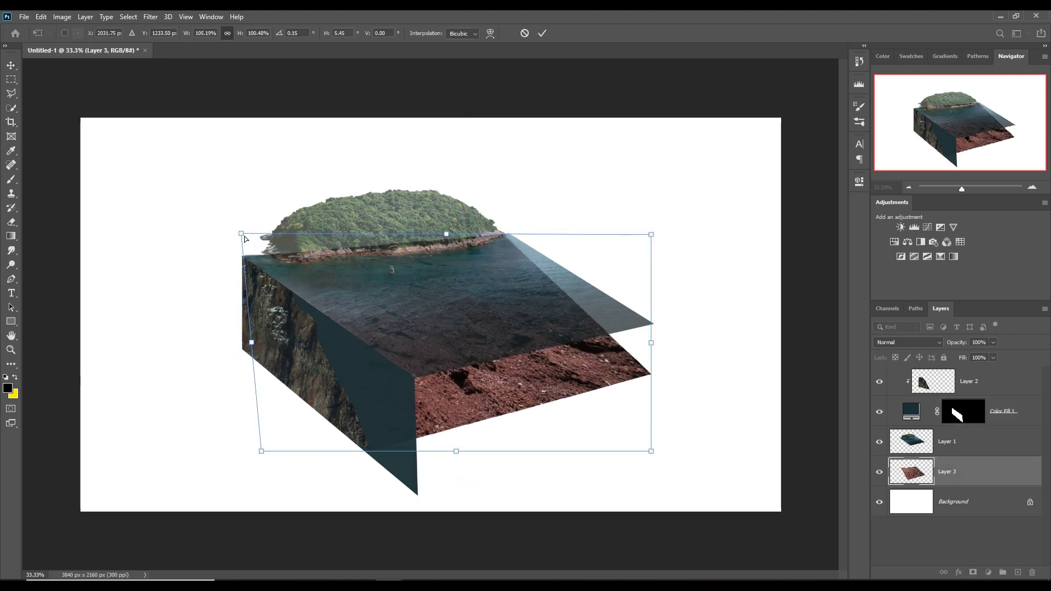
pyautogui.moveTo(655, 235); pyautogui.dragTo(656, 234)
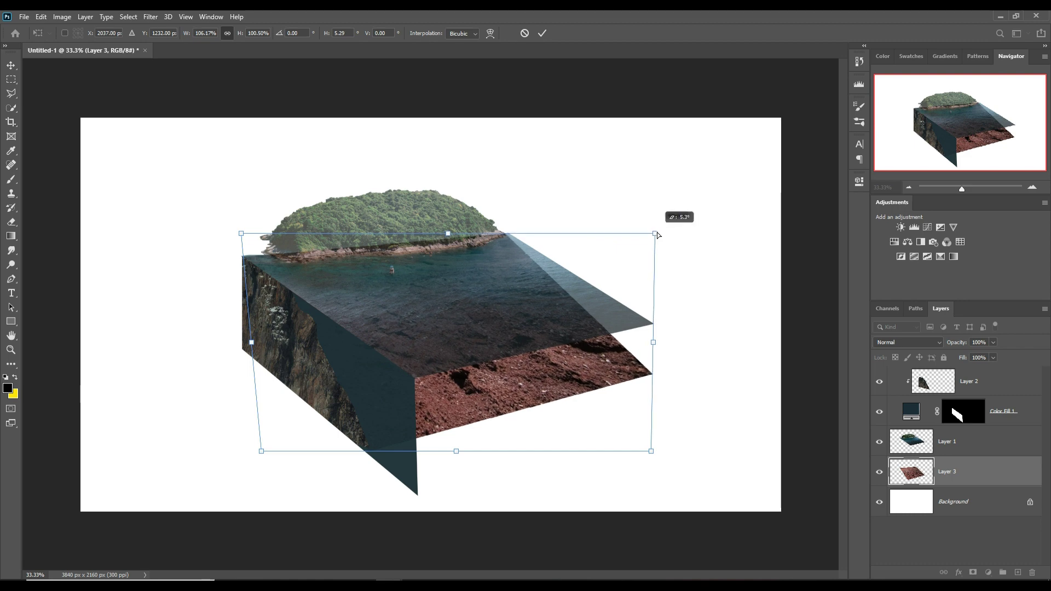
# Step: Lasso the seabed spilling past the water's right edge and delete it
pyautogui.rightClick(15, 97)
pyautogui.click(50, 93)
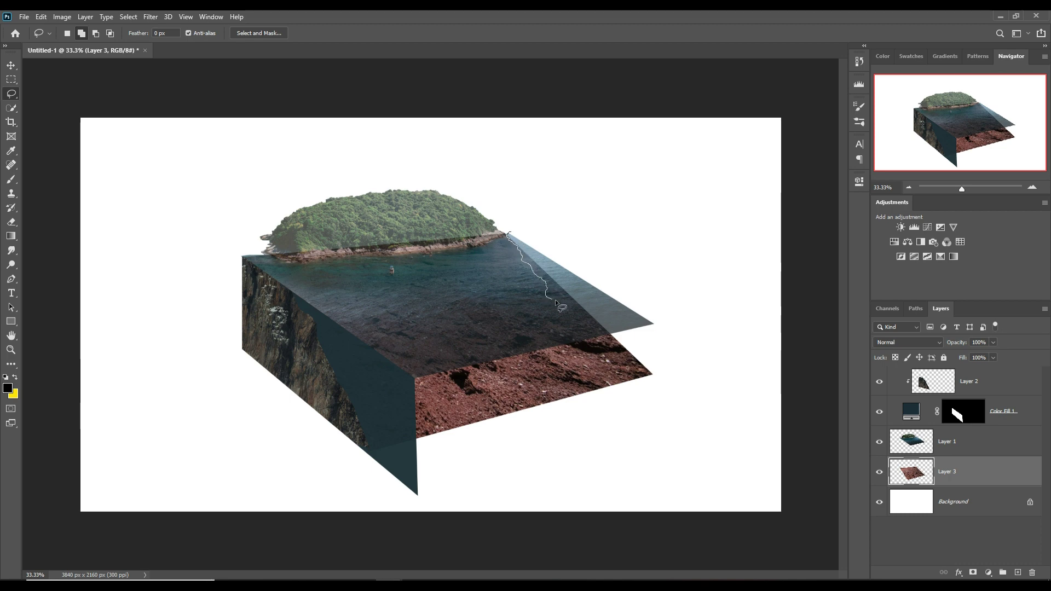
pyautogui.moveTo(547, 283); pyautogui.dragTo(591, 341)
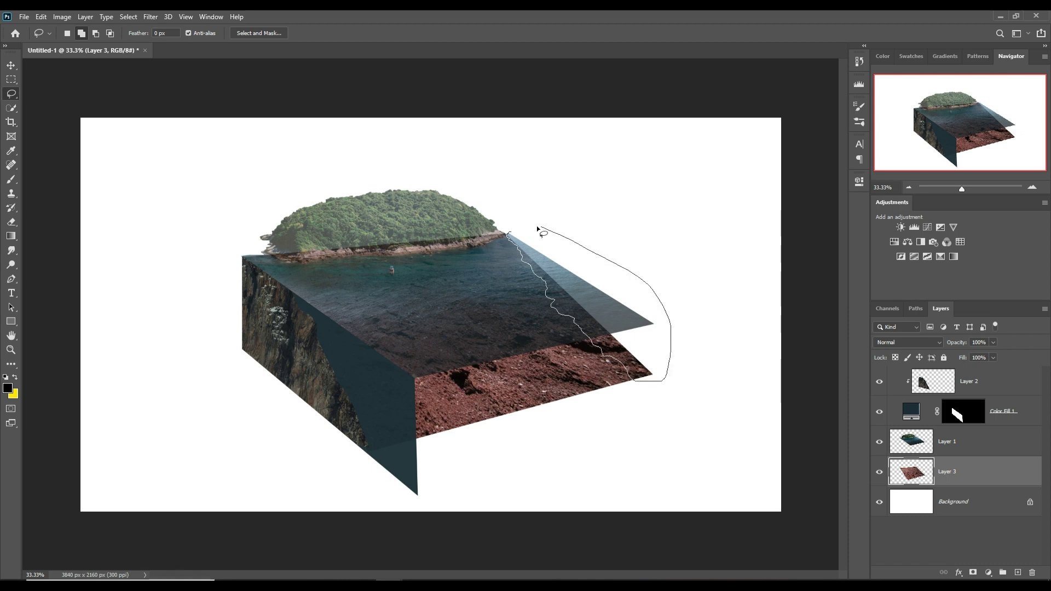
pyautogui.moveTo(616, 361); pyautogui.dragTo(509, 231)
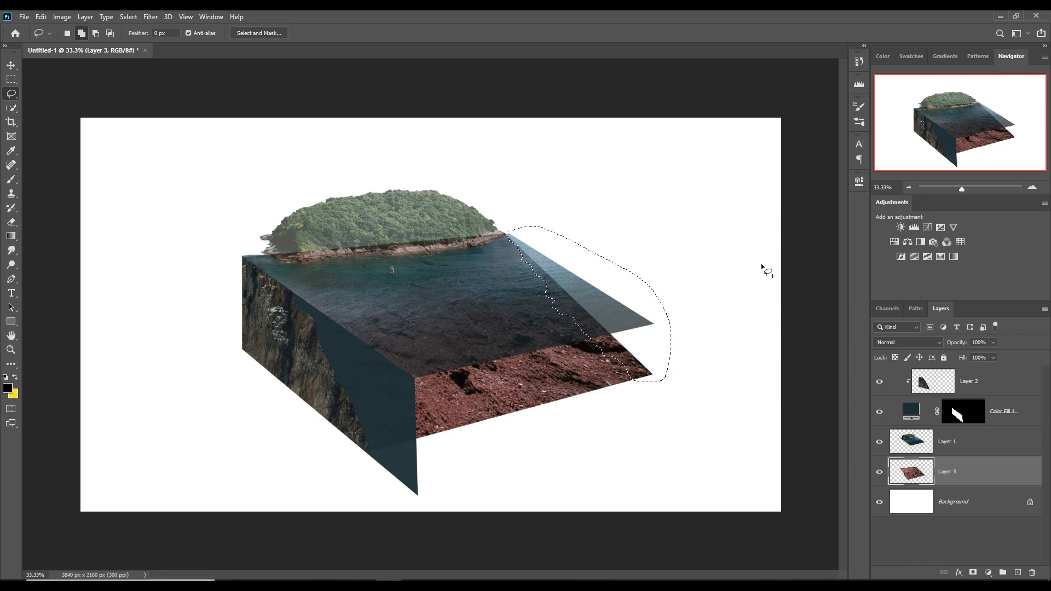
pyautogui.press('Delete')
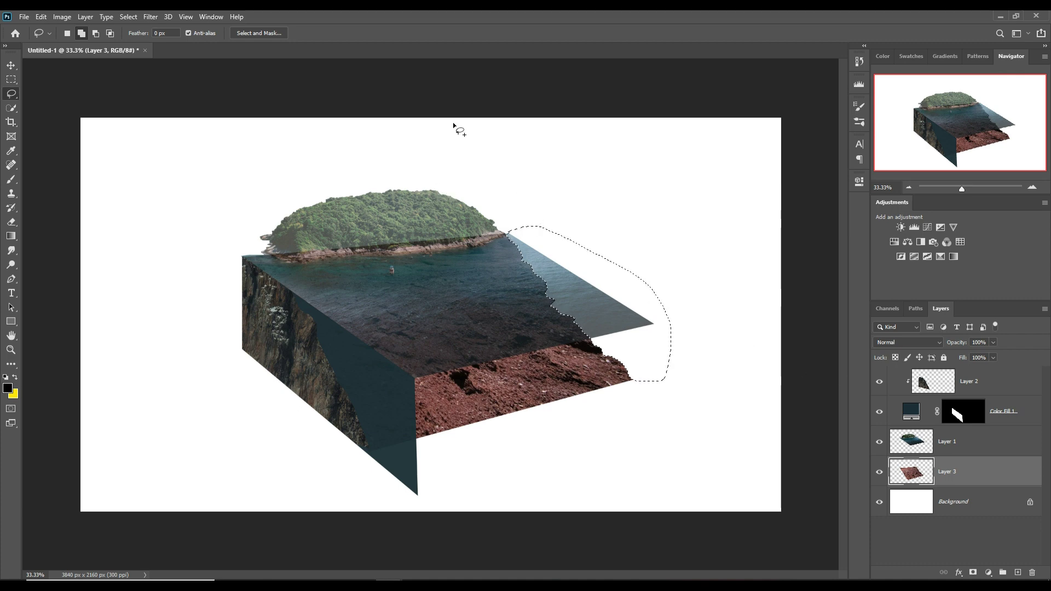
pyautogui.click(132, 17)
pyautogui.click(131, 41)
pyautogui.click(11, 80)
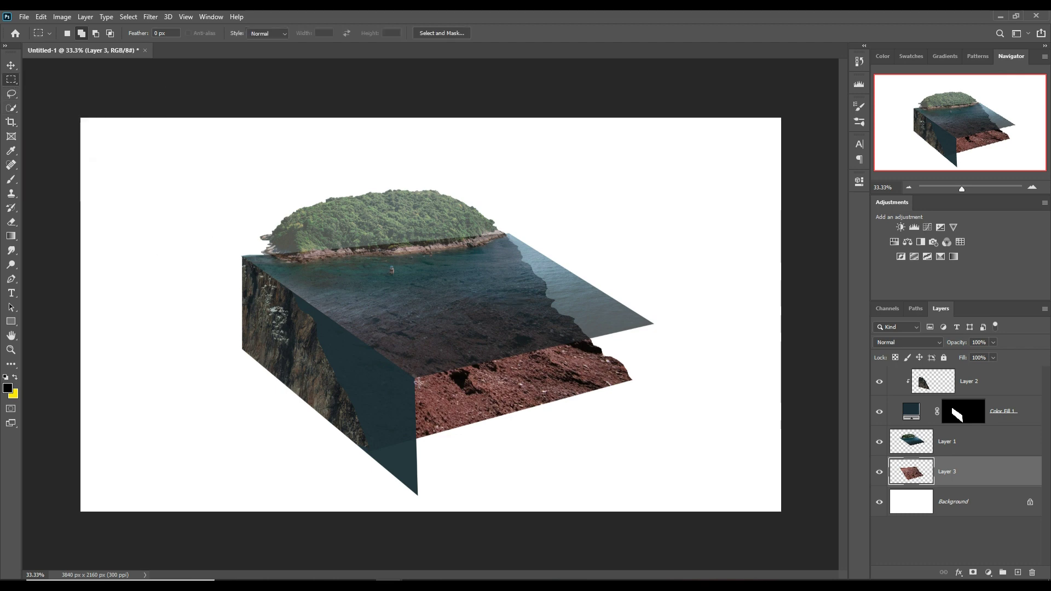
# Step: Draw a rectangular selection below the seabed's front edge on a new top layer
pyautogui.moveTo(419, 383)
pyautogui.mouseDown()
pyautogui.moveTo(625, 468)
pyautogui.moveTo(763, 497)
pyautogui.mouseUp()
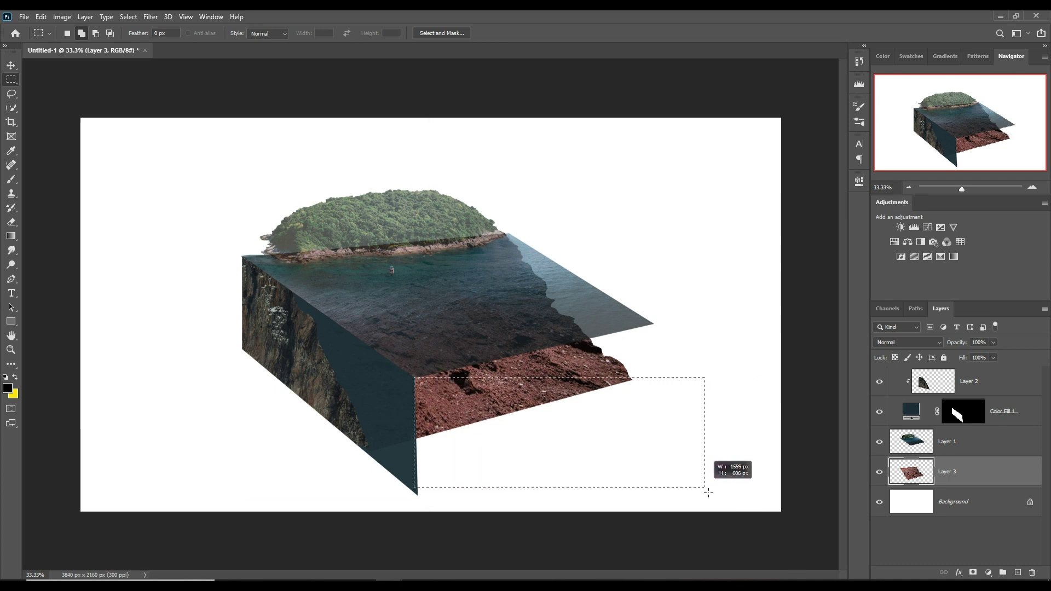
pyautogui.moveTo(763, 497); pyautogui.dragTo(683, 497)
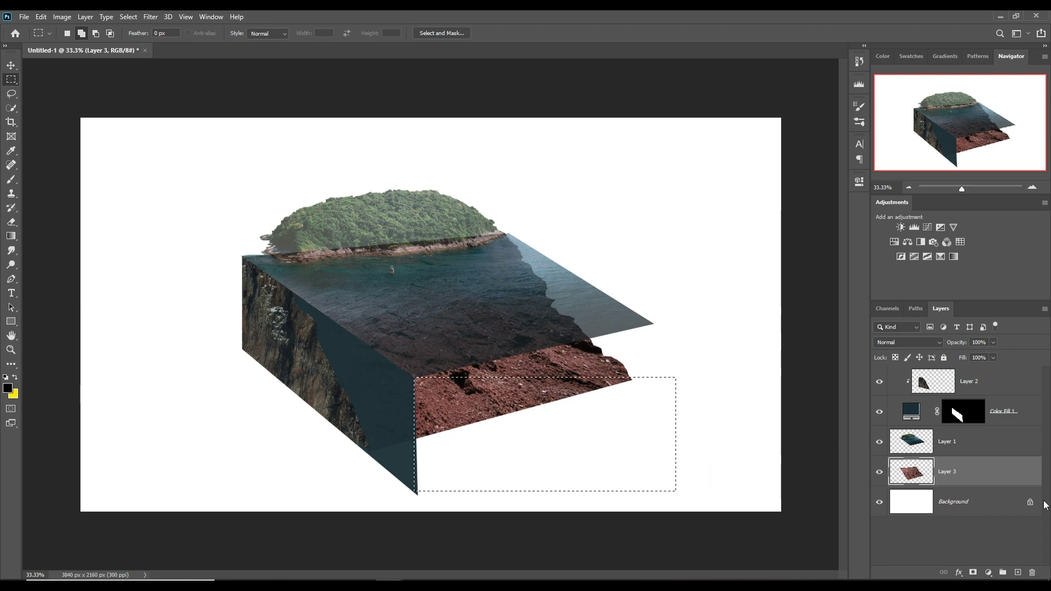
pyautogui.click(1010, 392)
pyautogui.click(1018, 573)
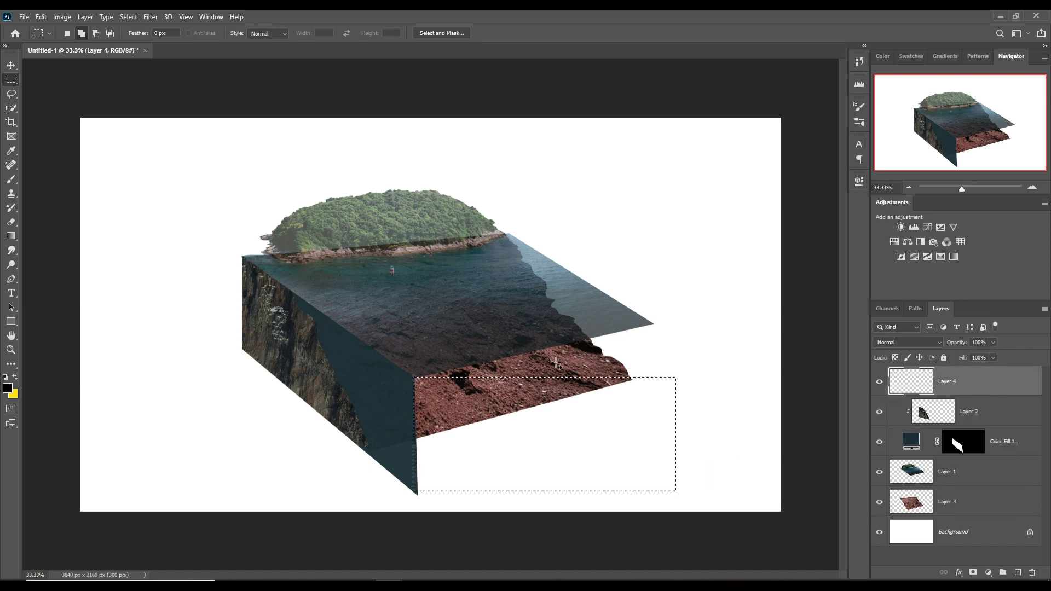
pyautogui.click(11, 65)
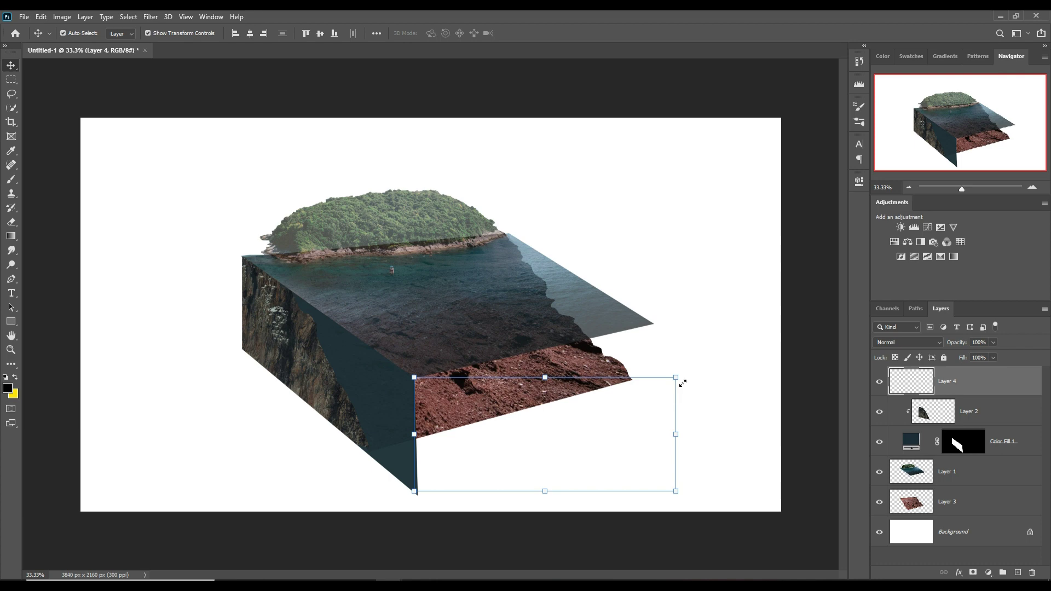
# Step: Fill the rectangle with a Solid Color layer in dark teal sampled from the block's side
pyautogui.click(989, 572)
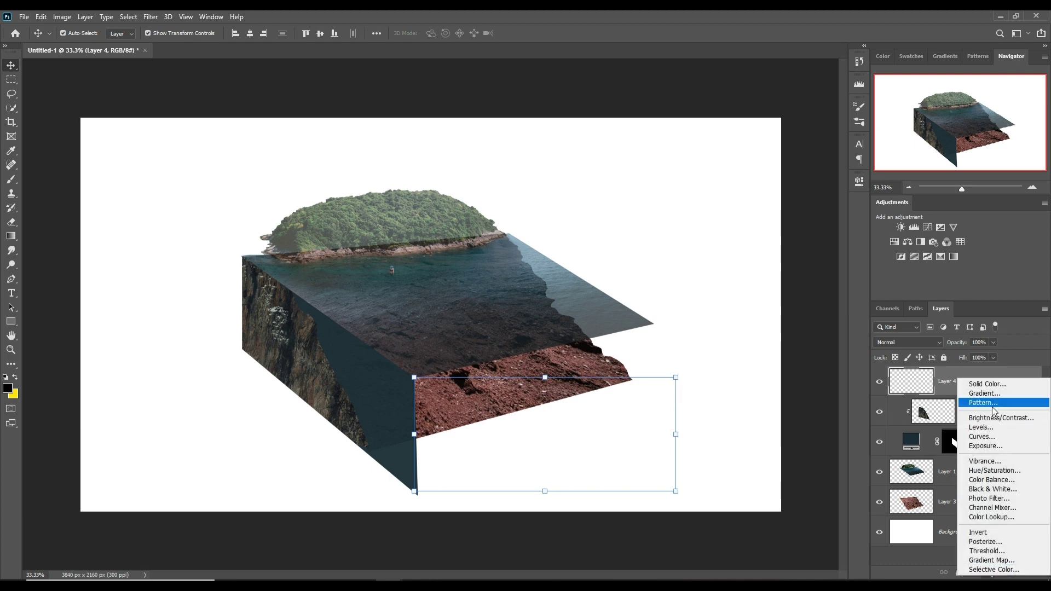
pyautogui.click(989, 384)
pyautogui.click(415, 424)
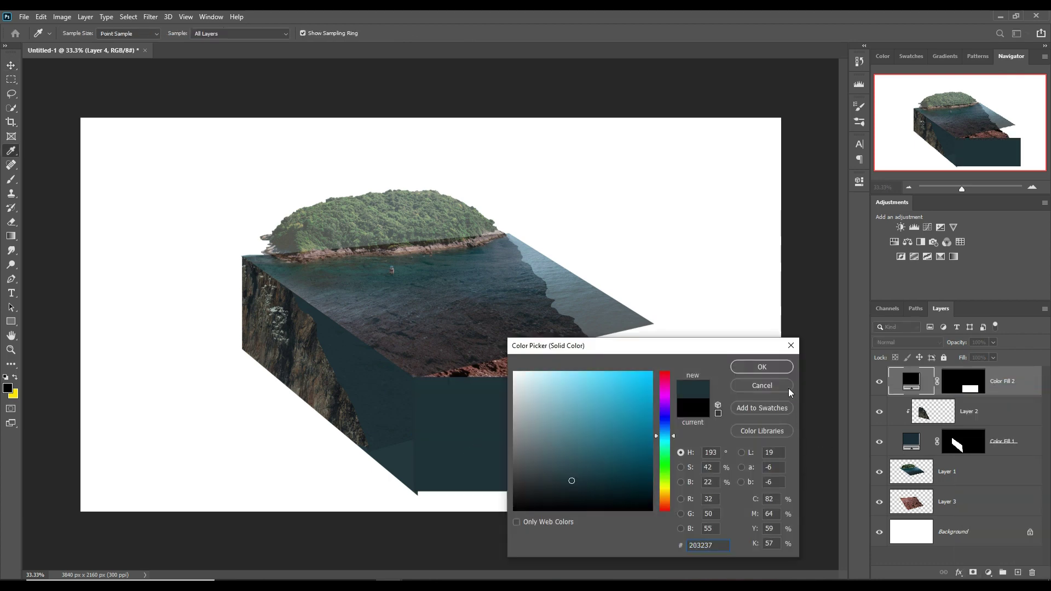
pyautogui.click(583, 482)
pyautogui.click(778, 367)
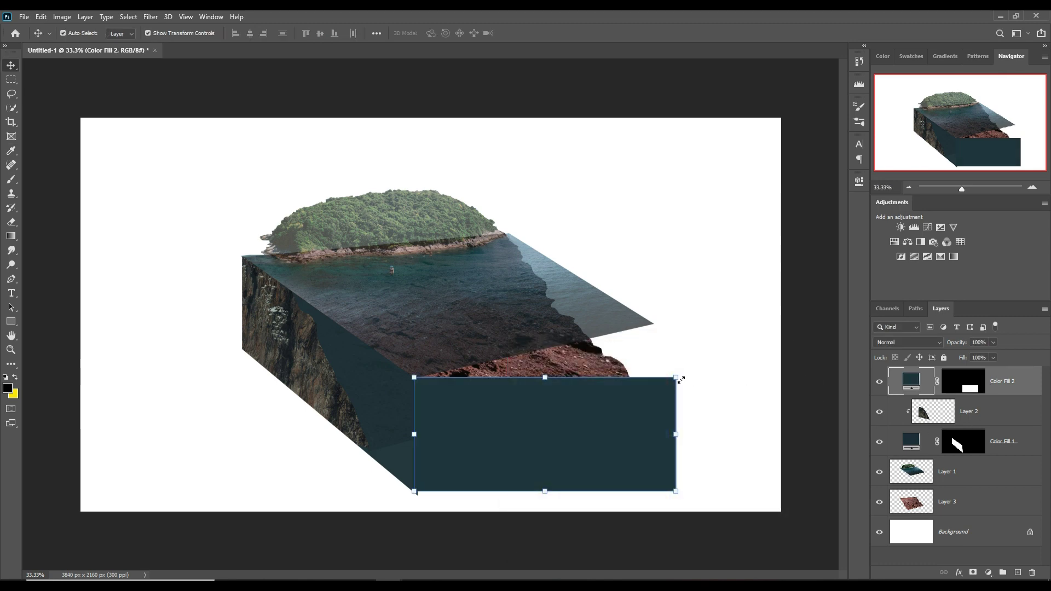
# Step: Skew the teal Color Fill 2 layer into the block's front face, lower its fill, and commit
pyautogui.moveTo(680, 379); pyautogui.dragTo(656, 327)
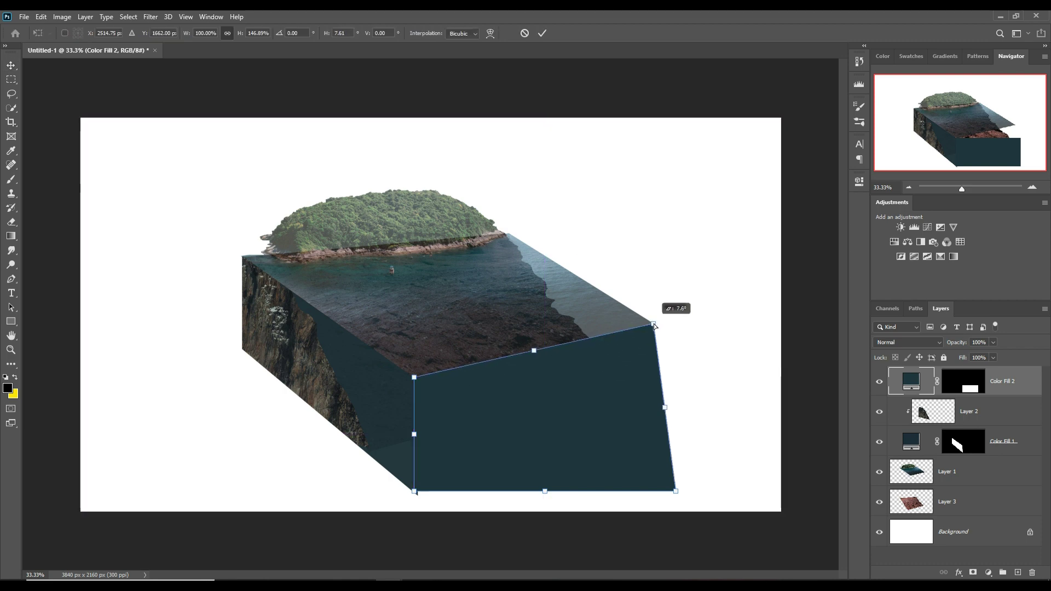
pyautogui.moveTo(677, 491); pyautogui.dragTo(650, 426)
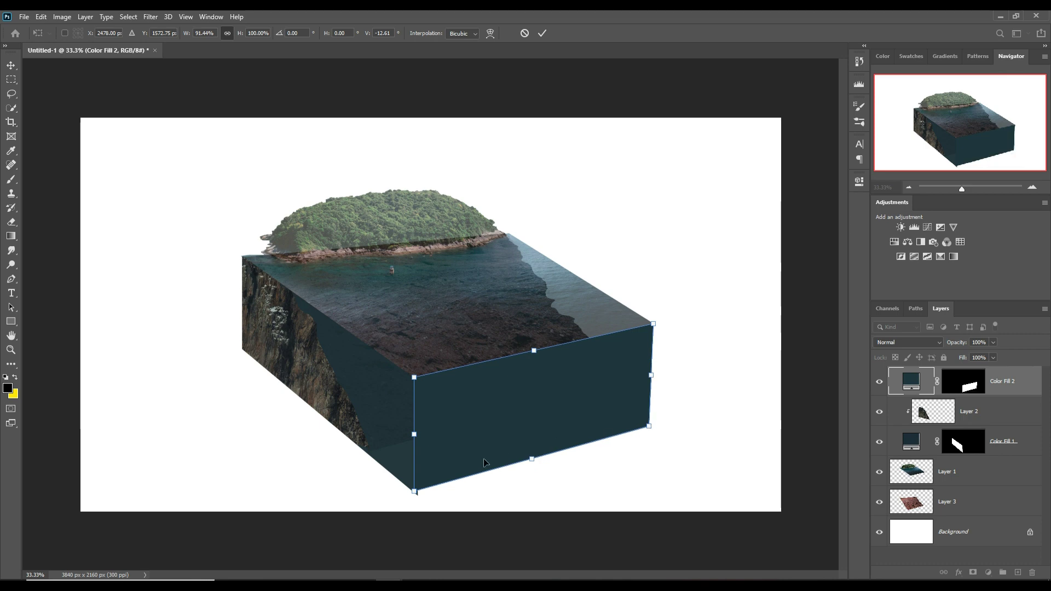
pyautogui.moveTo(416, 495); pyautogui.dragTo(416, 497)
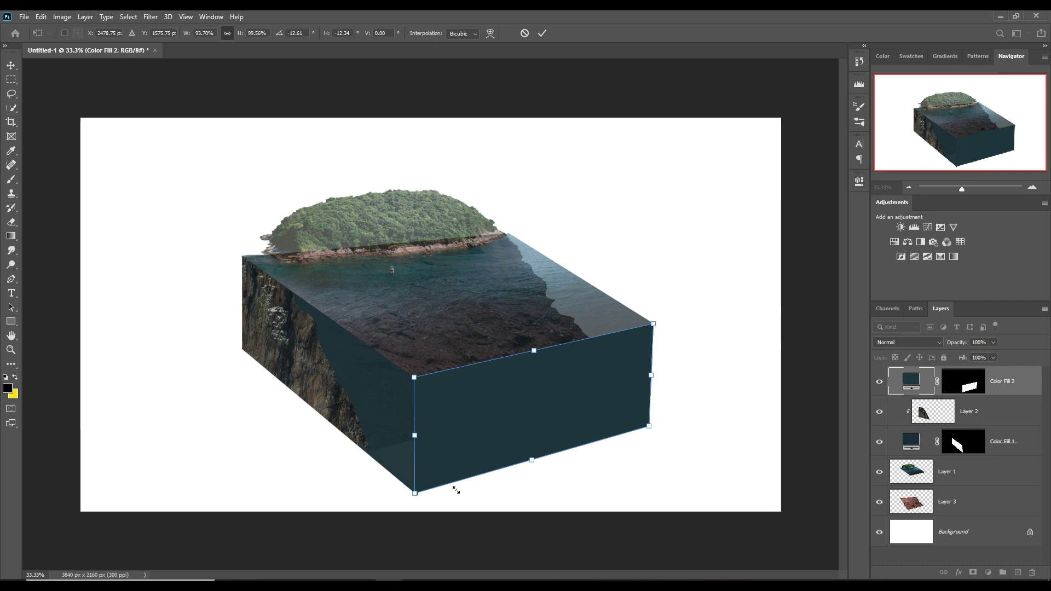
pyautogui.click(994, 359)
pyautogui.moveTo(994, 373); pyautogui.dragTo(987, 372)
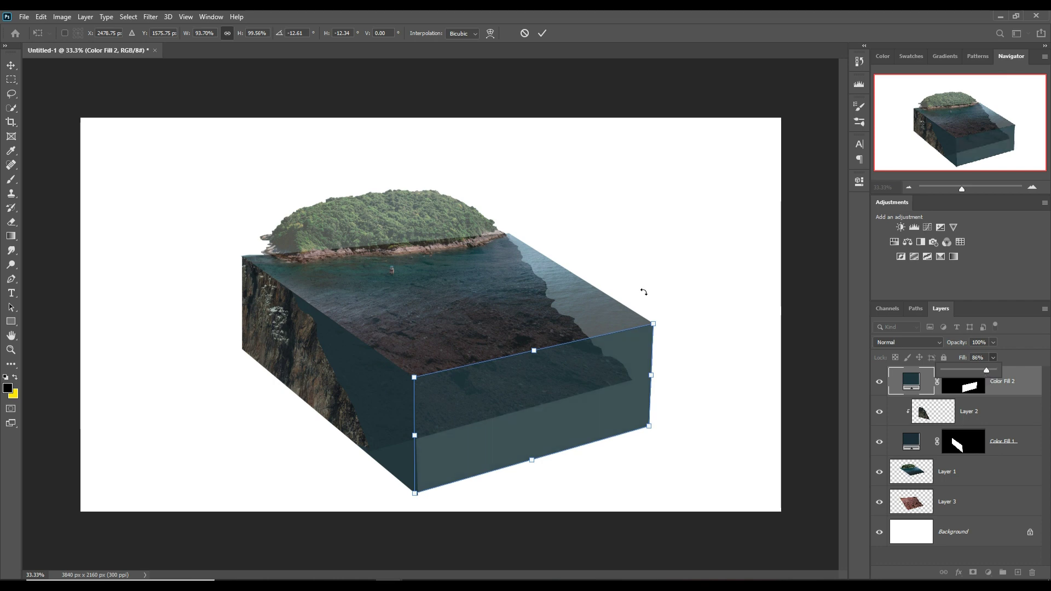
pyautogui.click(10, 67)
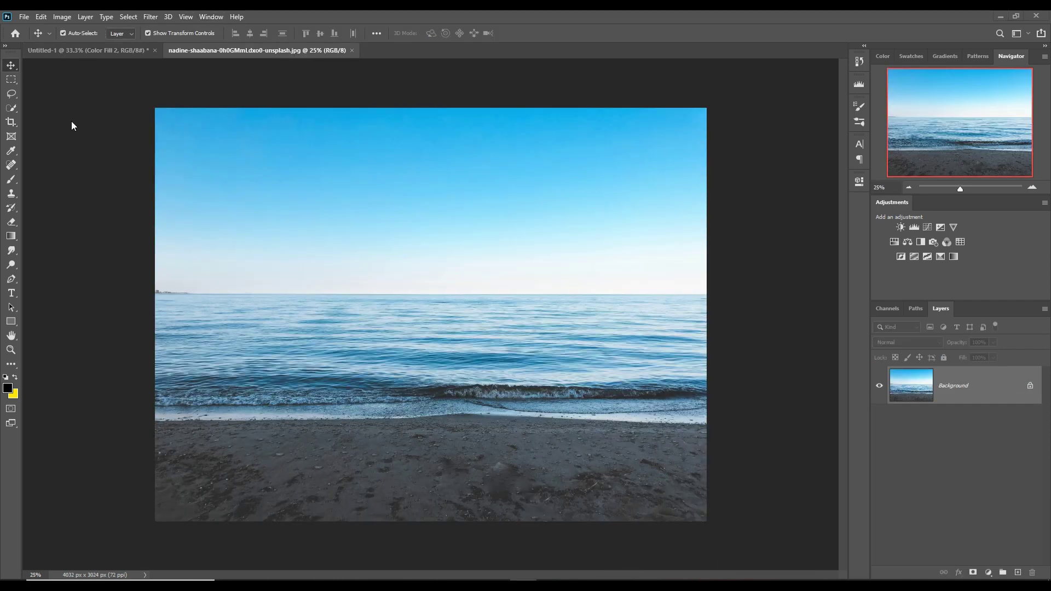
# Step: Marquee a rectangle of sand in the beach photo and drag it into Untitled-1
pyautogui.press('m')
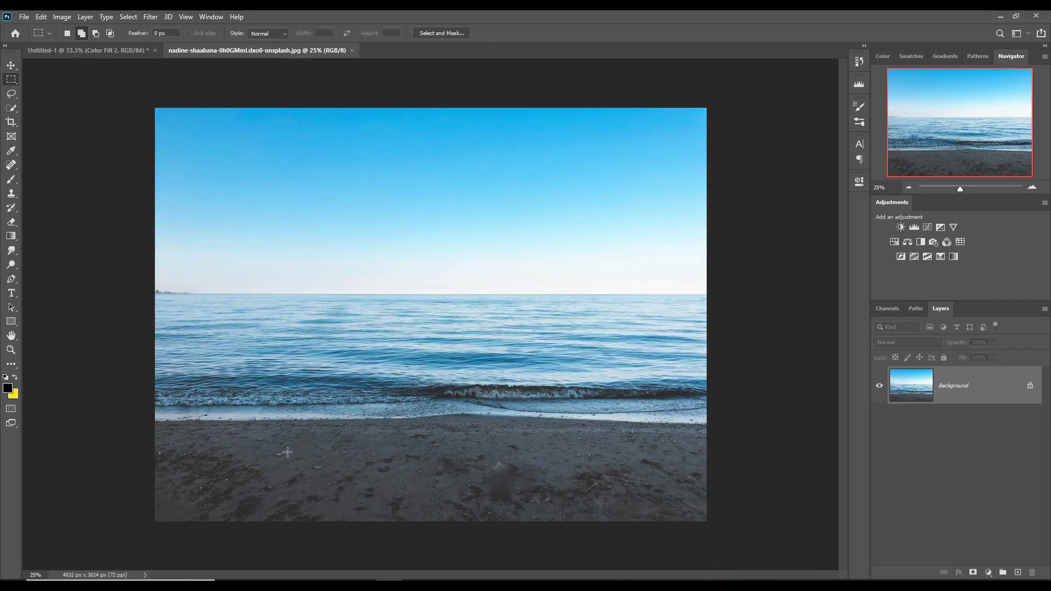
pyautogui.moveTo(285, 425); pyautogui.dragTo(589, 532)
pyautogui.click(11, 65)
pyautogui.moveTo(223, 50); pyautogui.dragTo(711, 157)
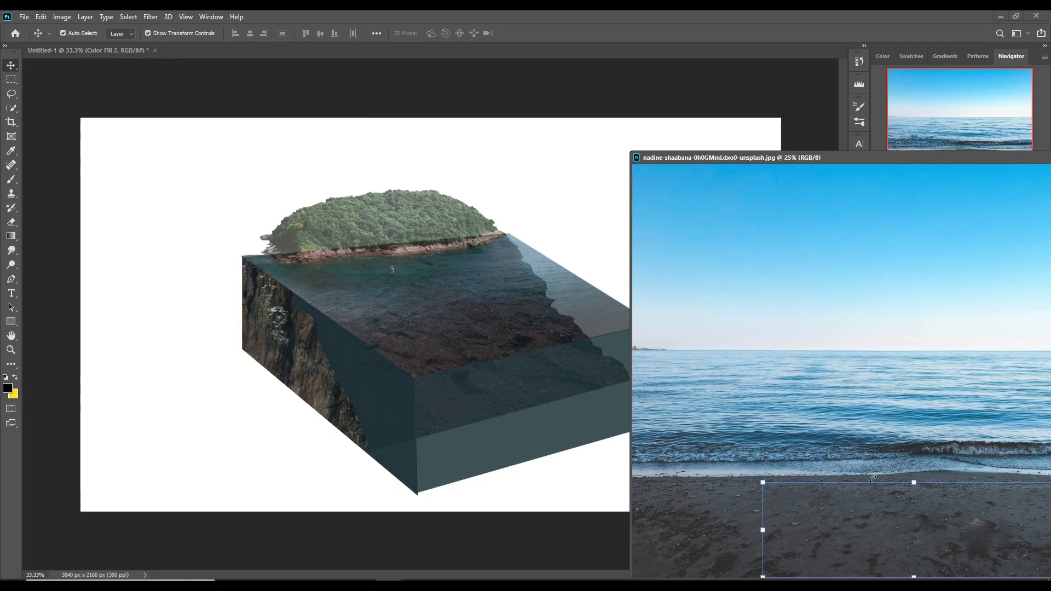
pyautogui.moveTo(869, 495); pyautogui.dragTo(539, 401)
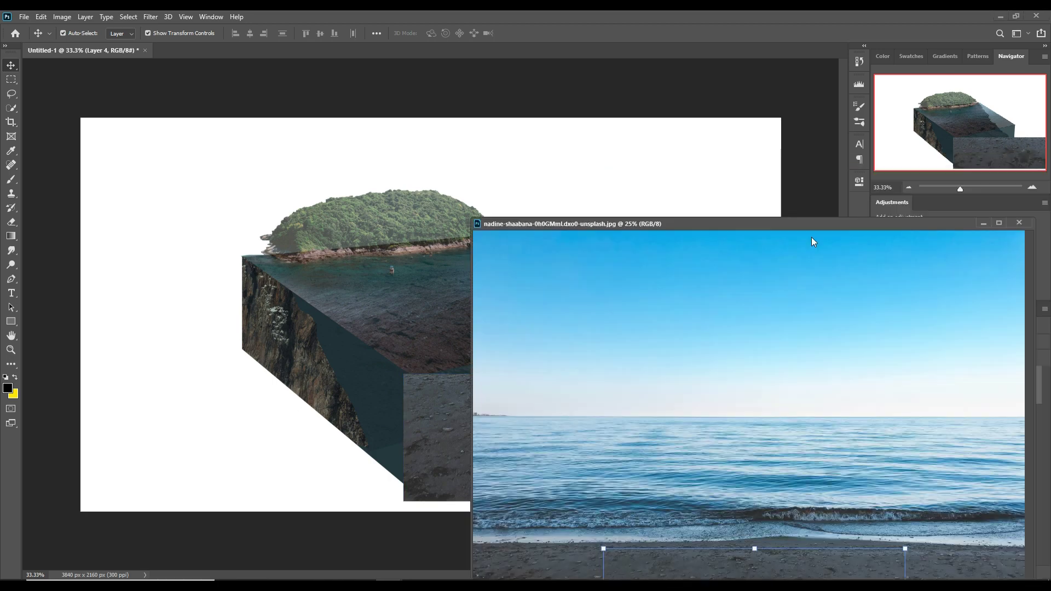
# Step: Close the beach photo and move Layer 4 just above Background
pyautogui.moveTo(972, 159); pyautogui.dragTo(659, 265)
pyautogui.click(672, 261)
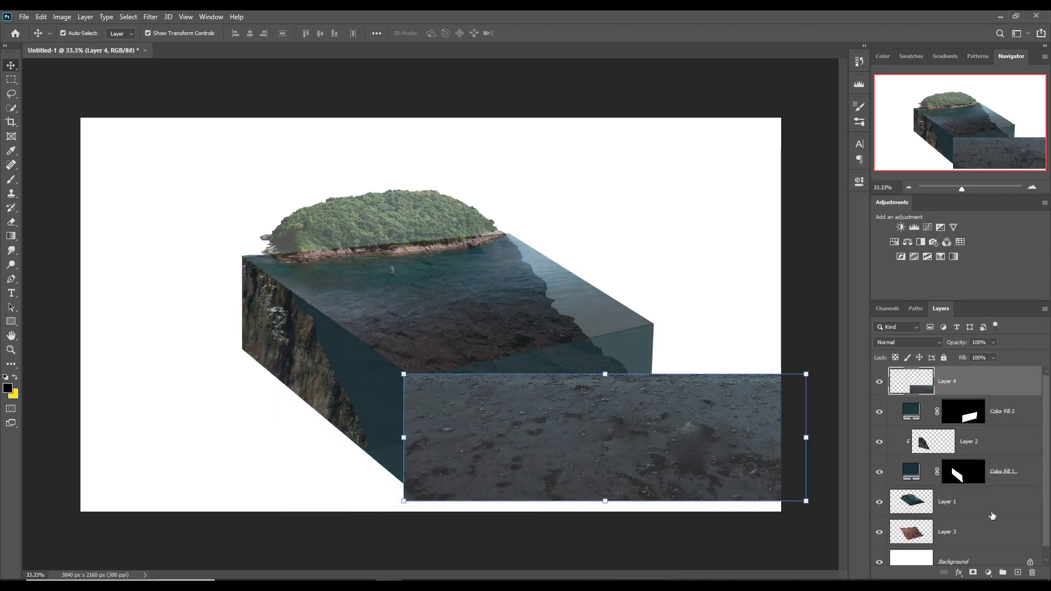
pyautogui.moveTo(1000, 391); pyautogui.dragTo(1001, 545)
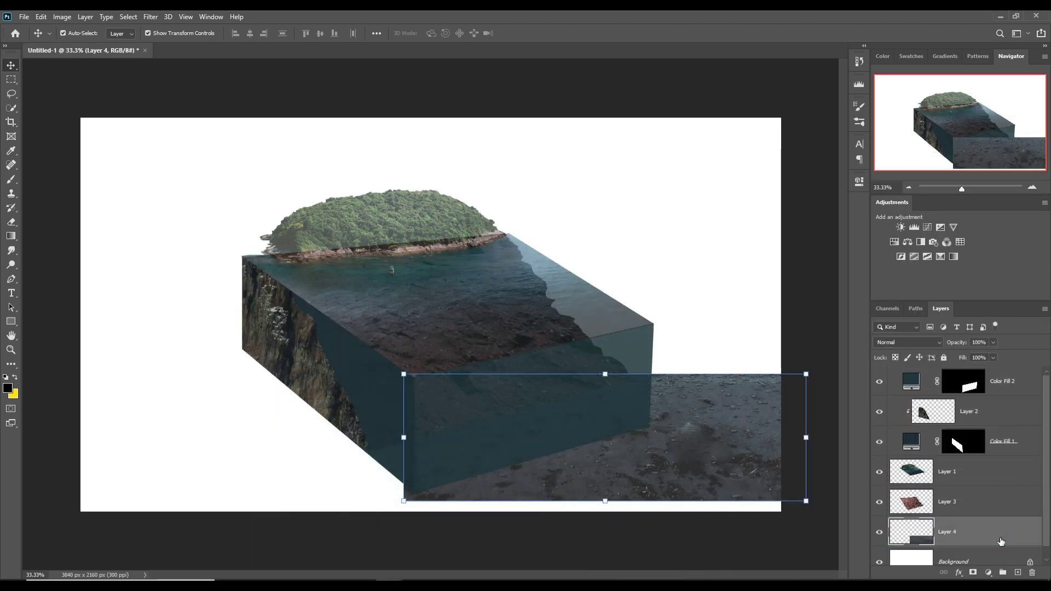
# Step: Distort Layer 4's corners to match the block's slanted front face and commit
pyautogui.moveTo(807, 438); pyautogui.dragTo(639, 452)
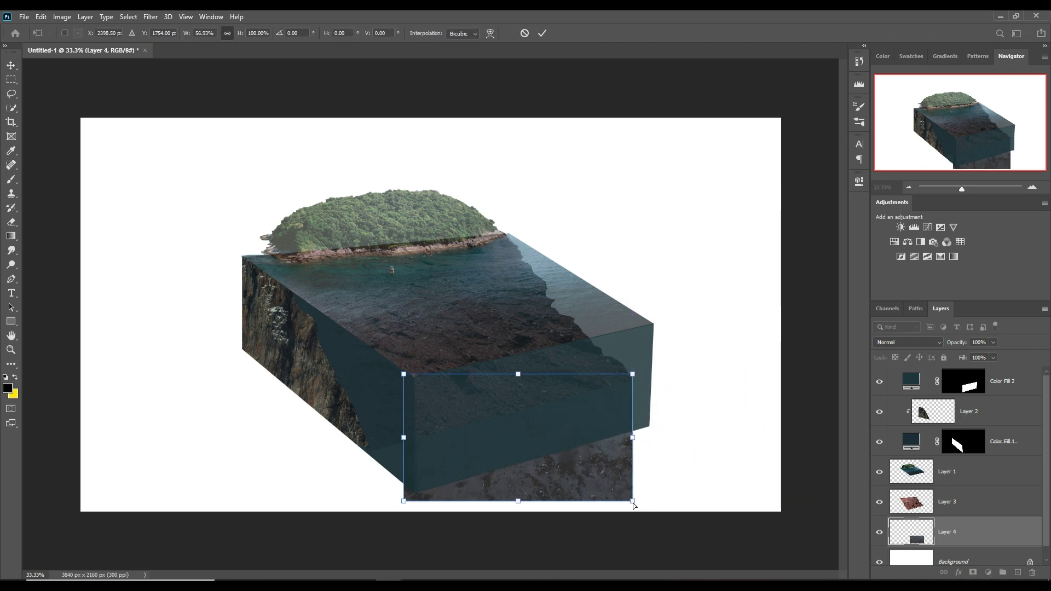
pyautogui.moveTo(633, 501); pyautogui.dragTo(649, 427)
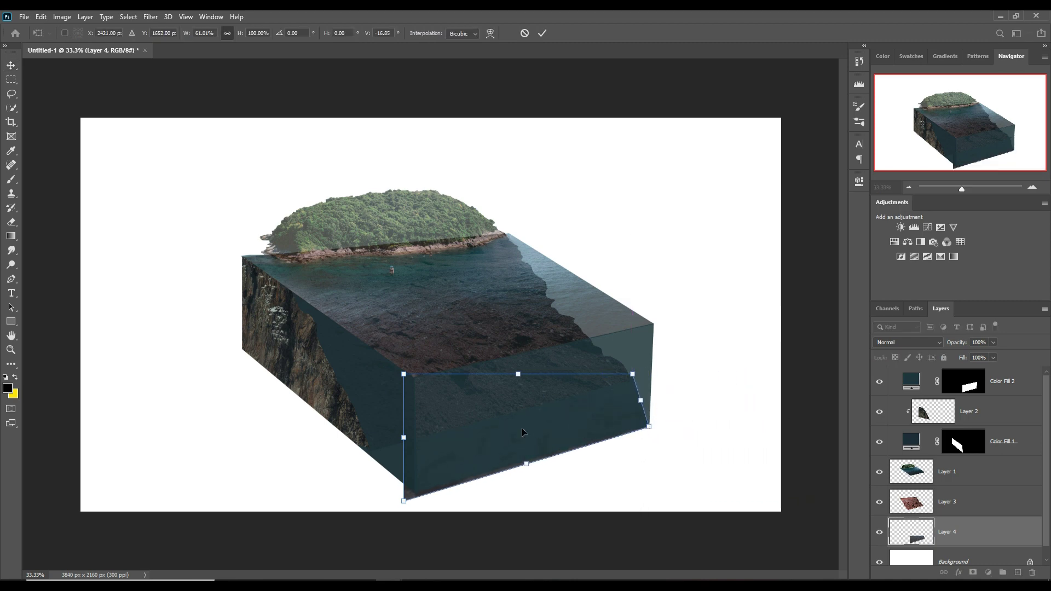
pyautogui.moveTo(404, 501); pyautogui.dragTo(415, 496)
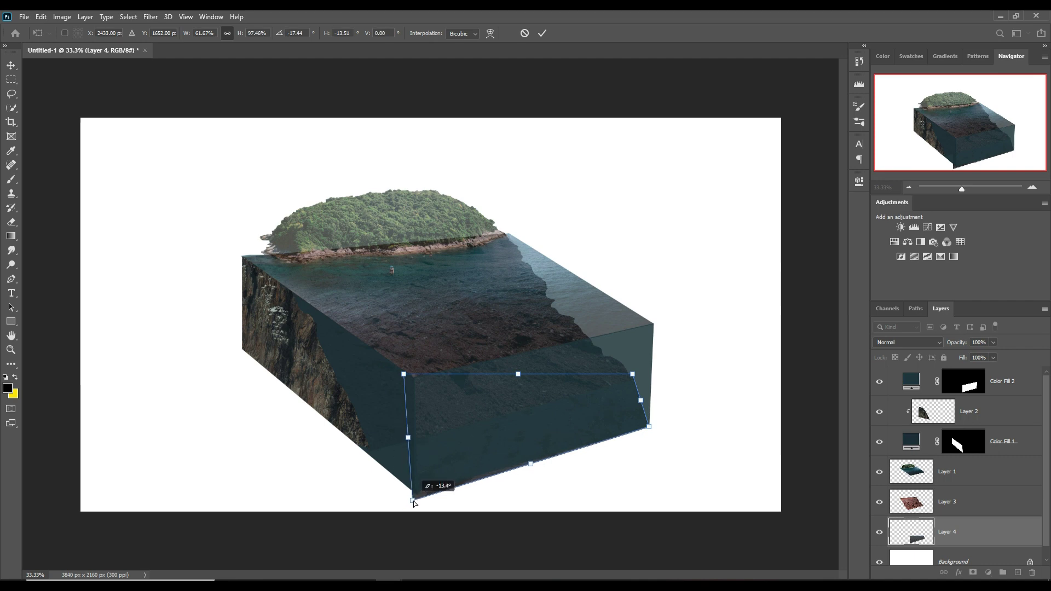
pyautogui.moveTo(404, 375); pyautogui.dragTo(351, 437)
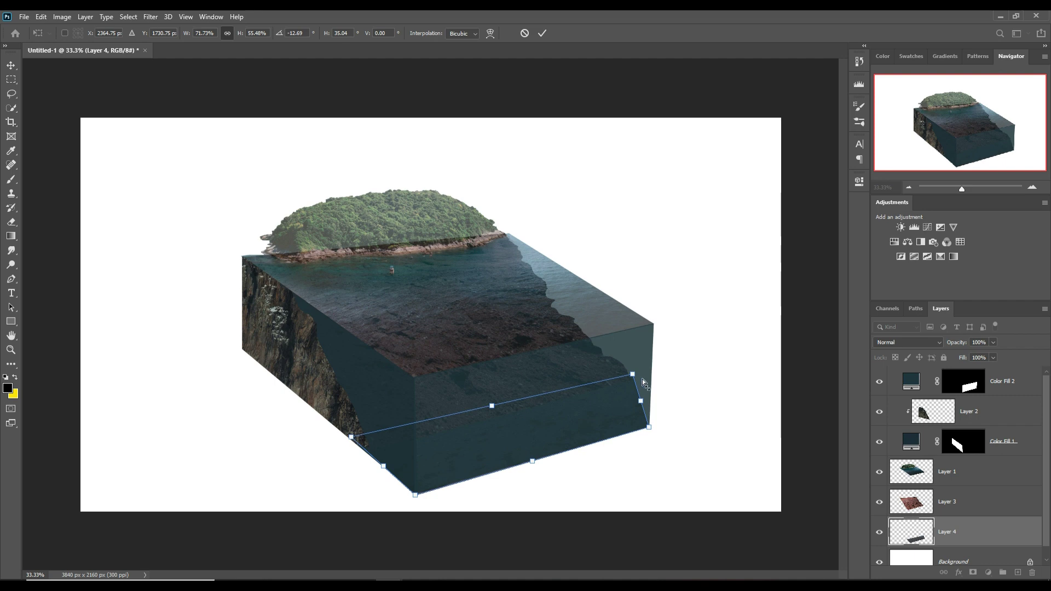
pyautogui.moveTo(636, 379); pyautogui.dragTo(632, 377)
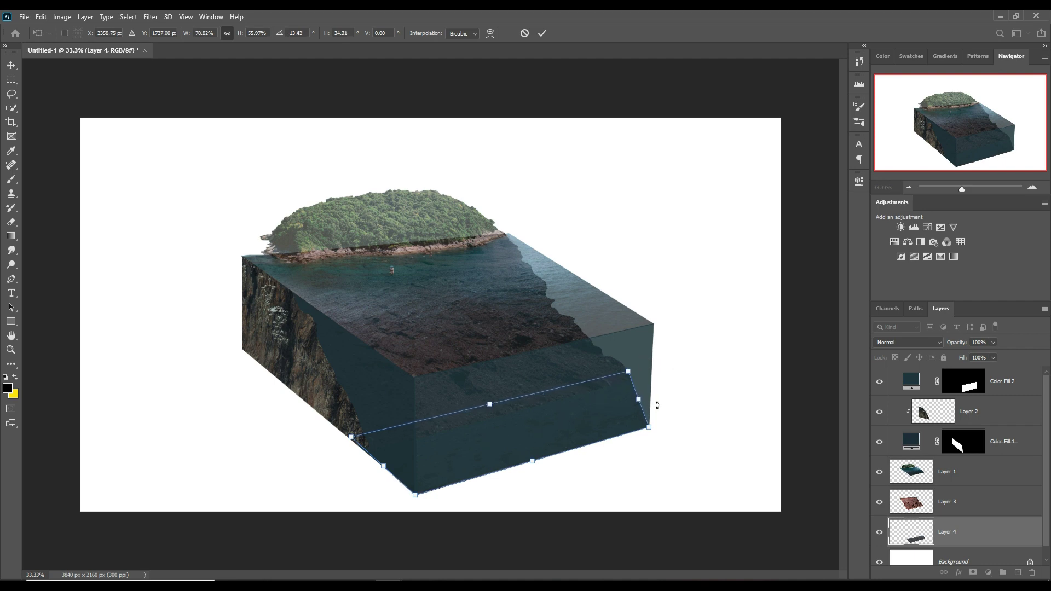
pyautogui.click(542, 34)
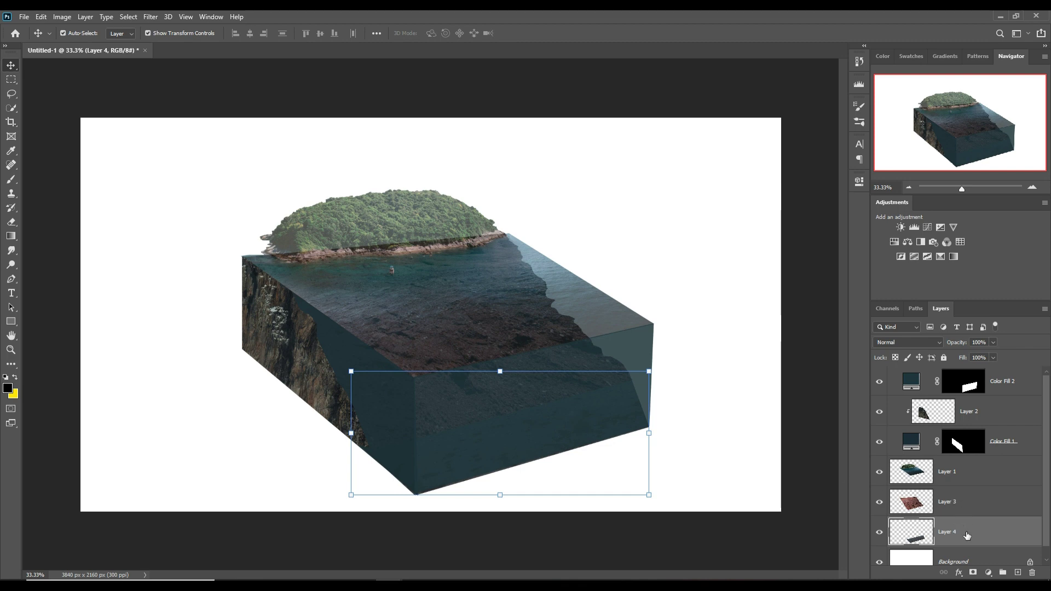
# Step: Hide the sand layer, then distort Layer 3's seabed corners inside the block and commit
pyautogui.click(912, 507)
pyautogui.click(879, 533)
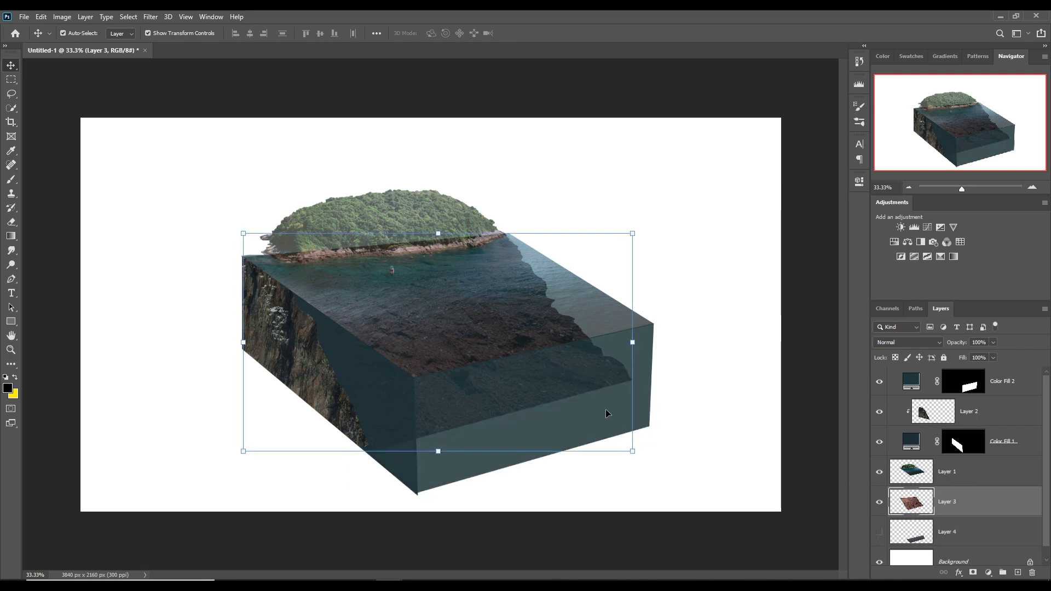
pyautogui.moveTo(442, 456); pyautogui.dragTo(441, 512)
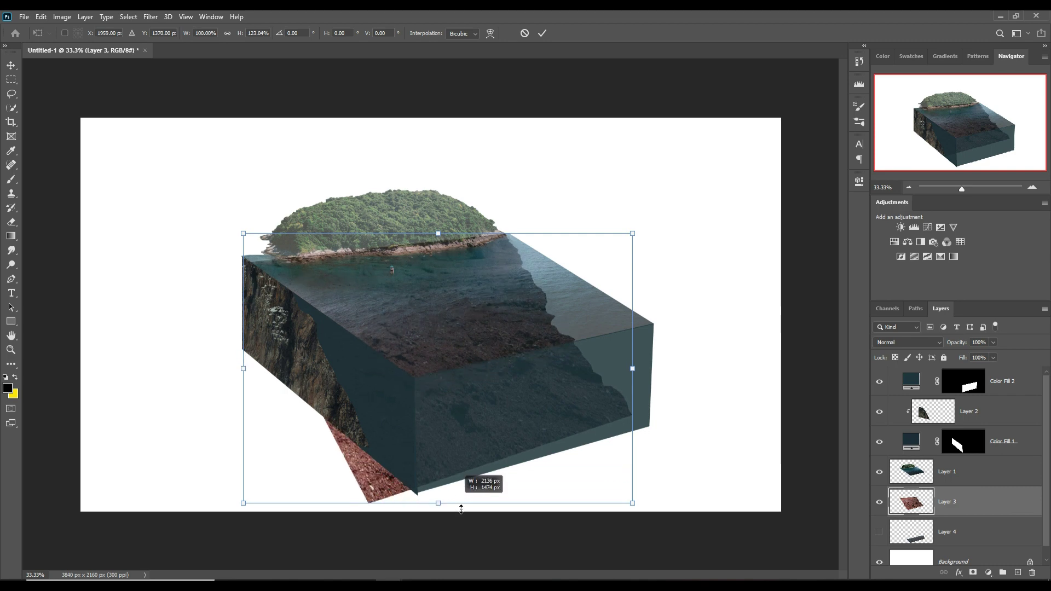
pyautogui.moveTo(244, 515); pyautogui.dragTo(321, 491)
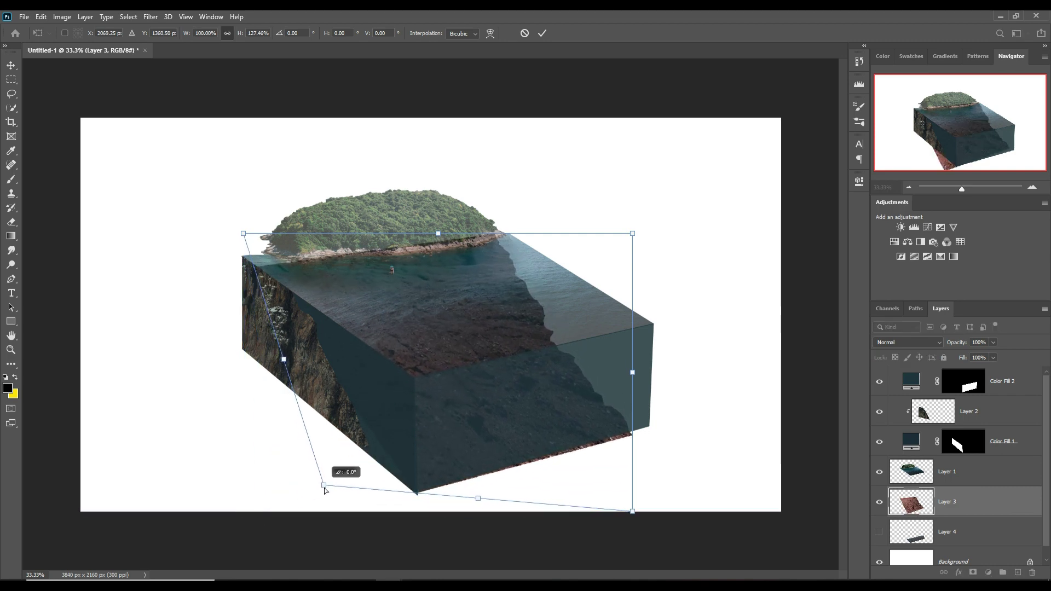
pyautogui.moveTo(321, 490); pyautogui.dragTo(325, 490)
pyautogui.moveTo(635, 513); pyautogui.dragTo(661, 508)
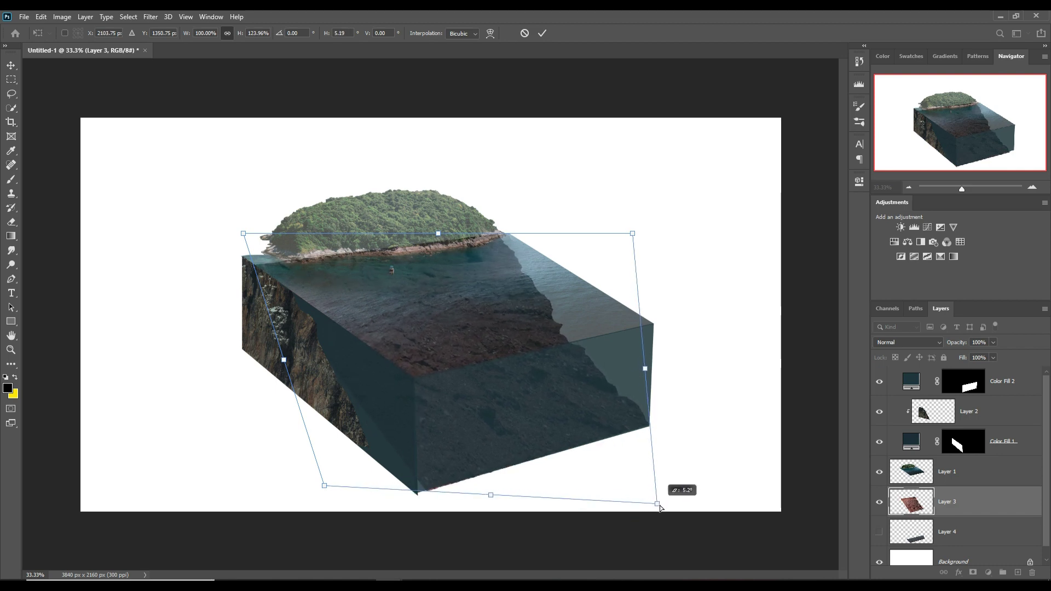
pyautogui.click(548, 30)
# Step: Warp the seabed layer so it tucks into the block's bottom corner, then apply
pyautogui.click(41, 17)
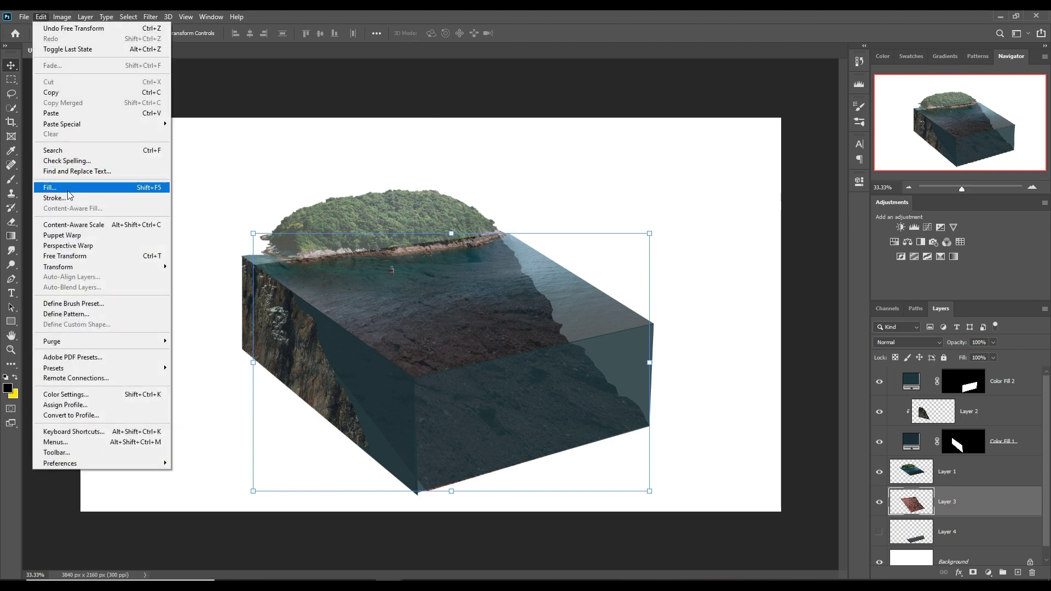
pyautogui.click(50, 187)
pyautogui.click(607, 144)
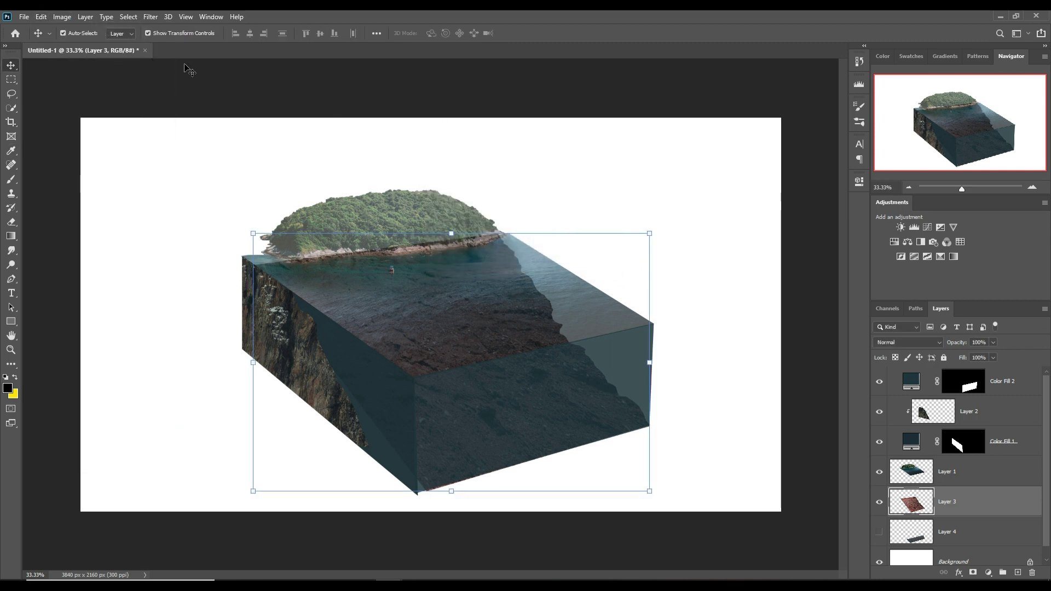
pyautogui.click(31, 17)
pyautogui.click(192, 343)
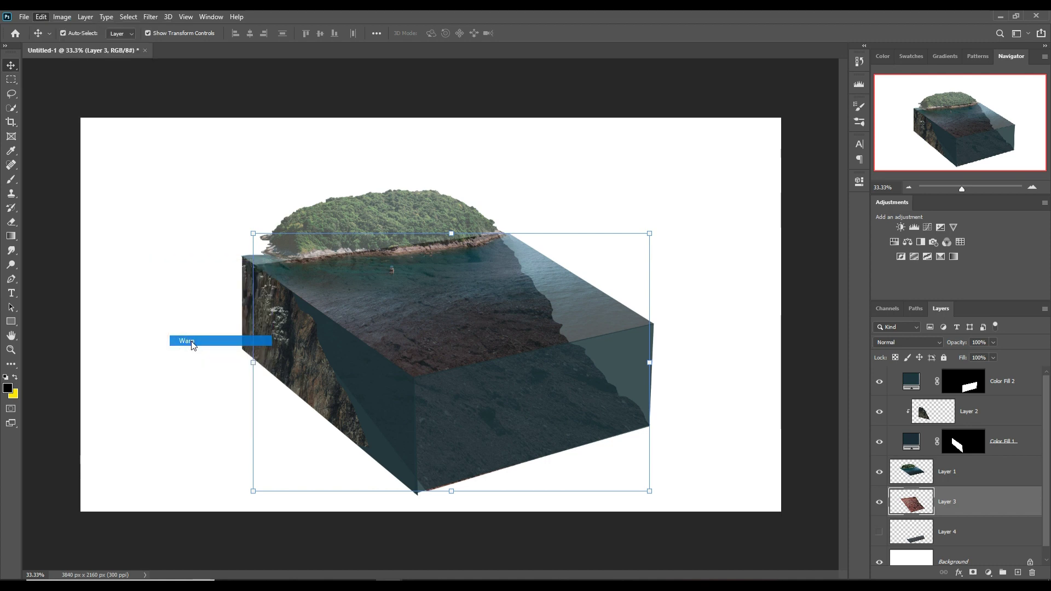
pyautogui.moveTo(429, 491); pyautogui.dragTo(422, 494)
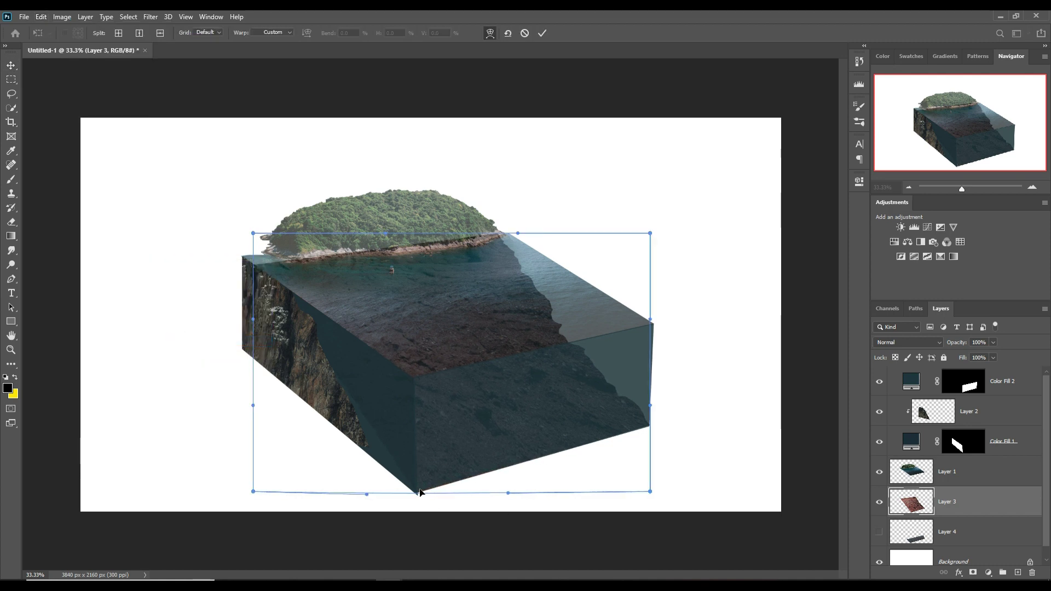
pyautogui.moveTo(364, 427); pyautogui.dragTo(360, 434)
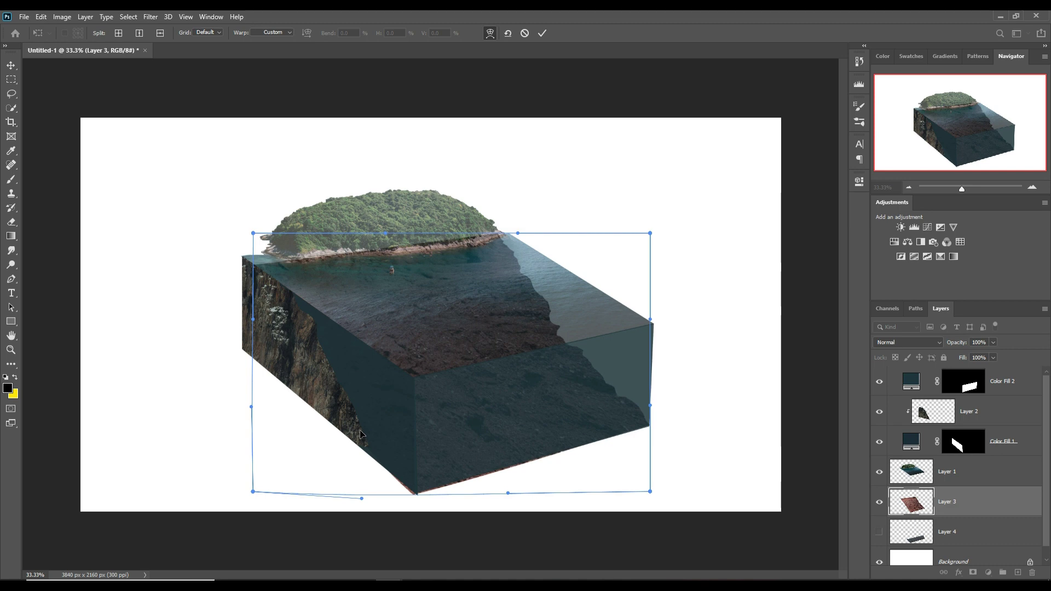
pyautogui.moveTo(289, 285); pyautogui.dragTo(277, 275)
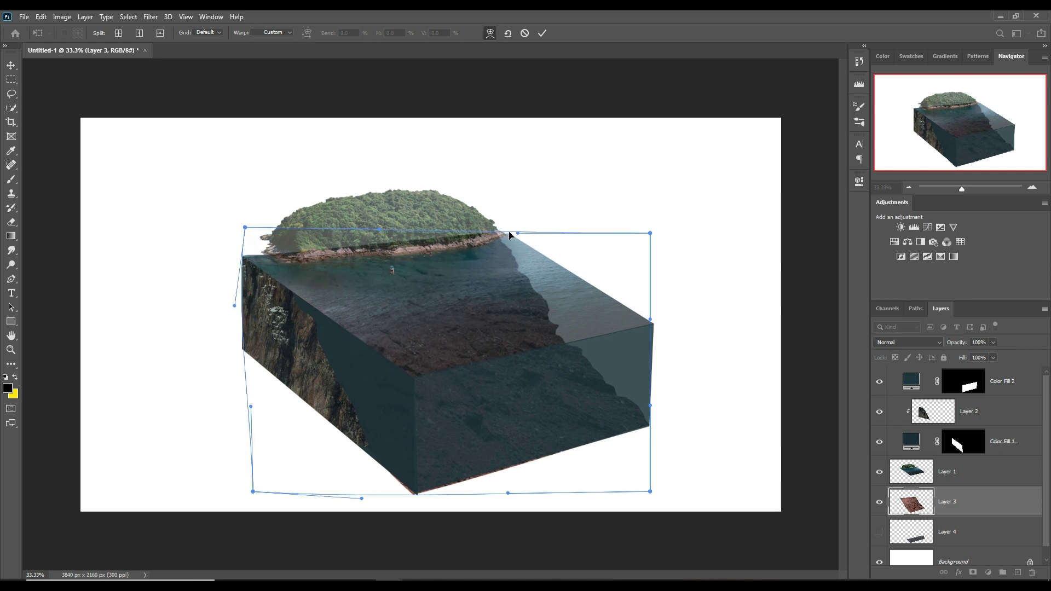
pyautogui.moveTo(518, 233); pyautogui.dragTo(522, 250)
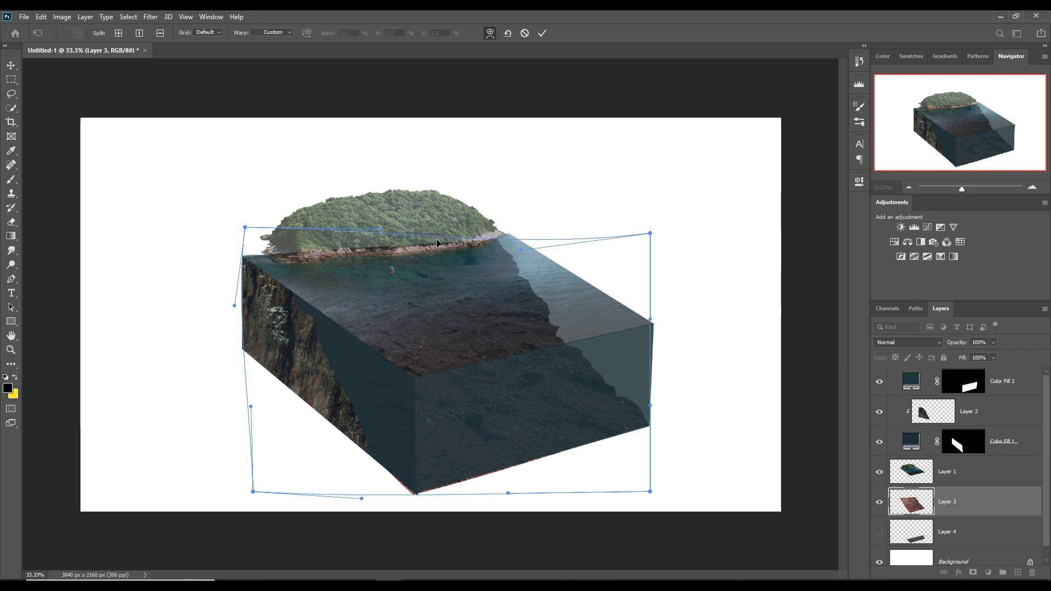
pyautogui.moveTo(521, 249); pyautogui.dragTo(544, 238)
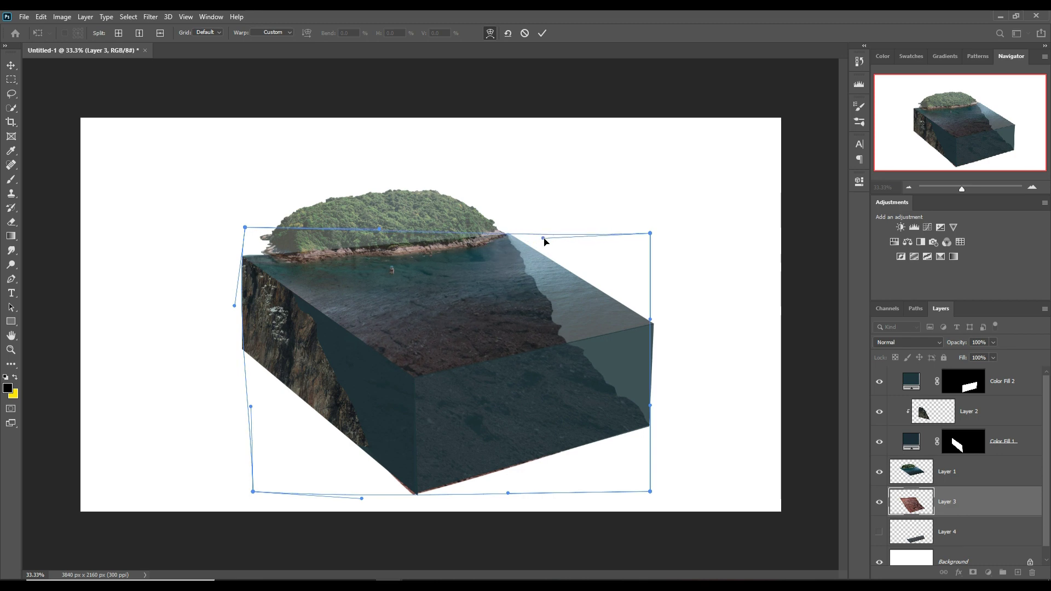
pyautogui.press('Return')
# Step: Raise Layer 1's water opacity from 73% to 100%
pyautogui.click(965, 474)
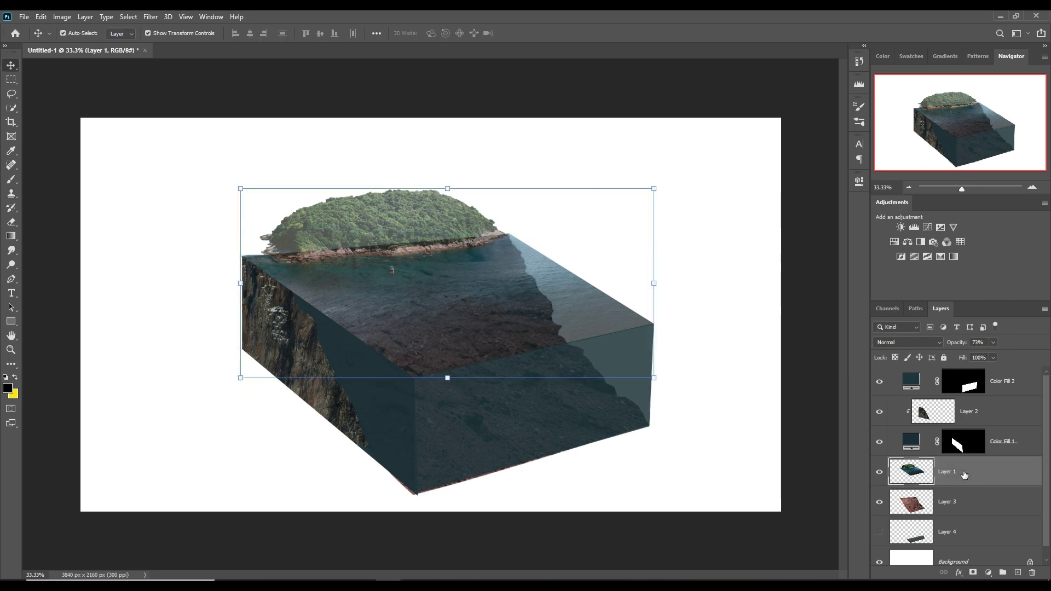
pyautogui.click(994, 343)
pyautogui.moveTo(995, 354); pyautogui.dragTo(1027, 359)
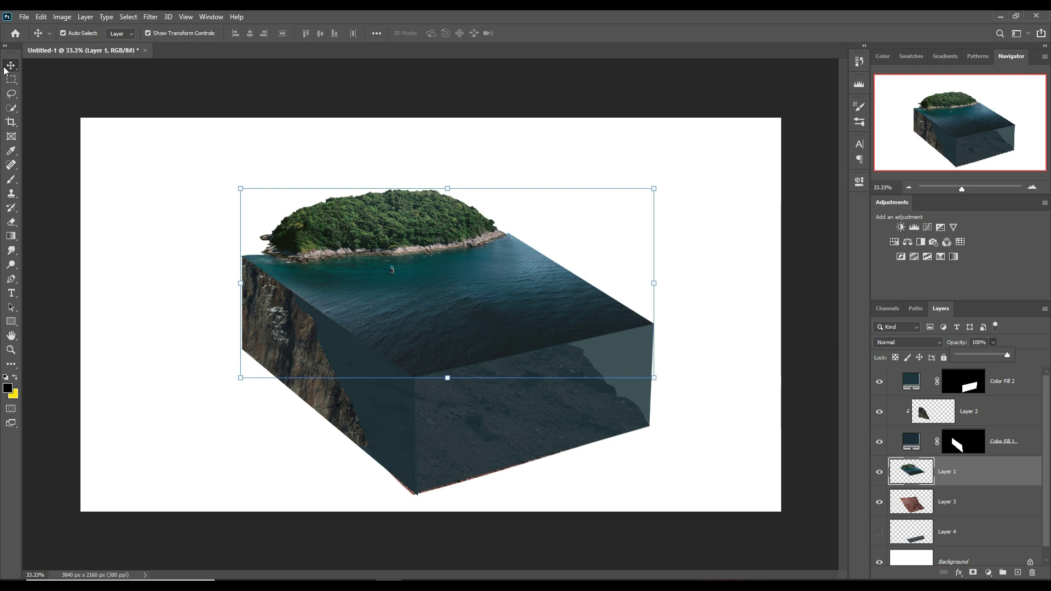
pyautogui.click(324, 208)
pyautogui.click(415, 297)
# Step: Choose the Polygonal Lasso and begin outlining the top water face at the cliff
pyautogui.click(12, 81)
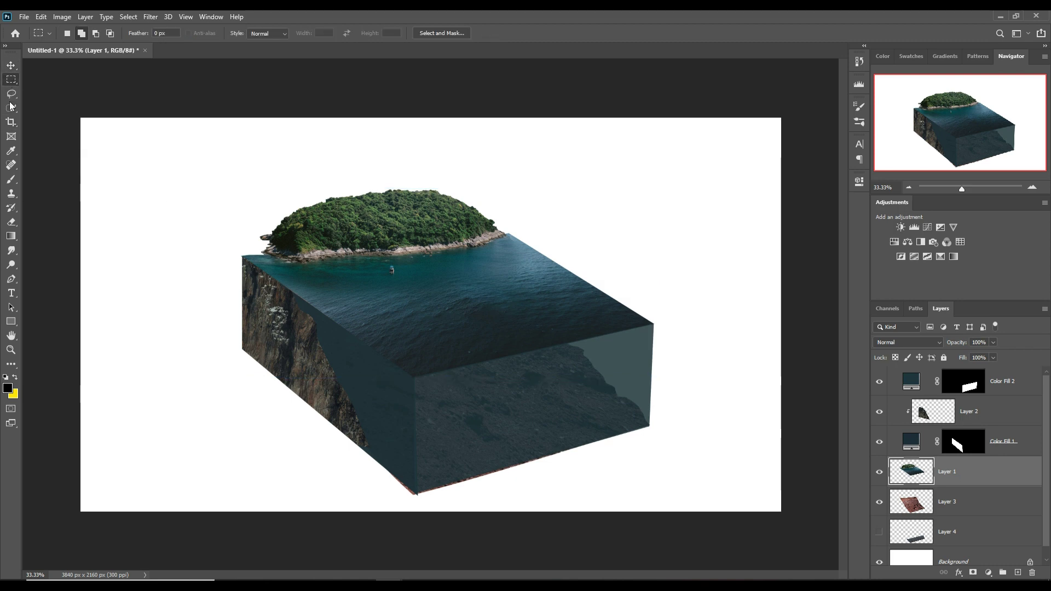
pyautogui.rightClick(10, 96)
pyautogui.click(42, 103)
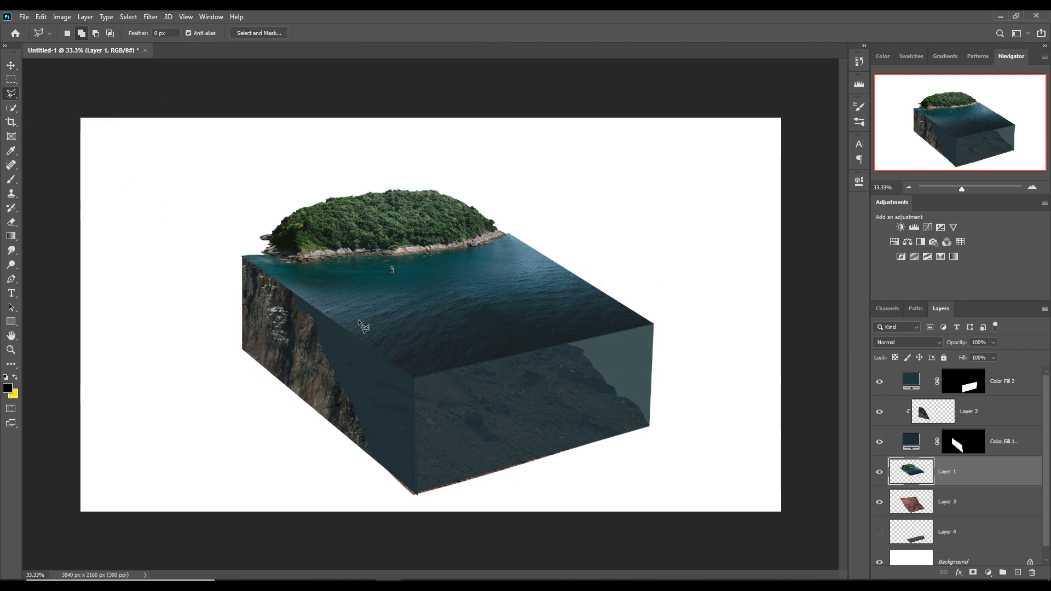
pyautogui.click(273, 279)
# Step: Outline the block's top water face with a closed polygonal selection
pyautogui.click(530, 236)
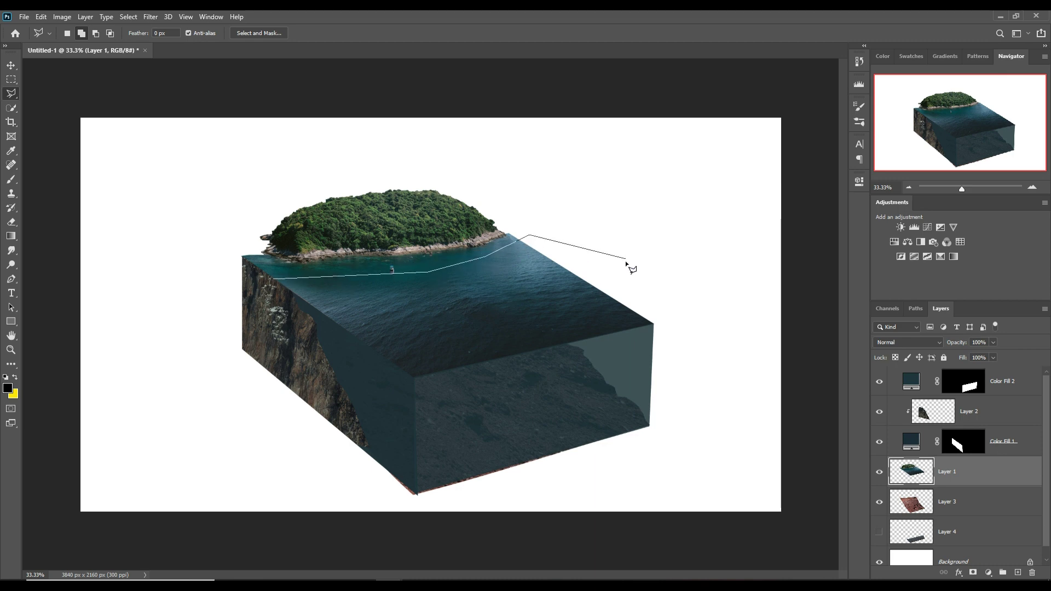
pyautogui.click(641, 300)
pyautogui.click(661, 326)
pyautogui.click(653, 328)
pyautogui.click(484, 375)
pyautogui.click(384, 379)
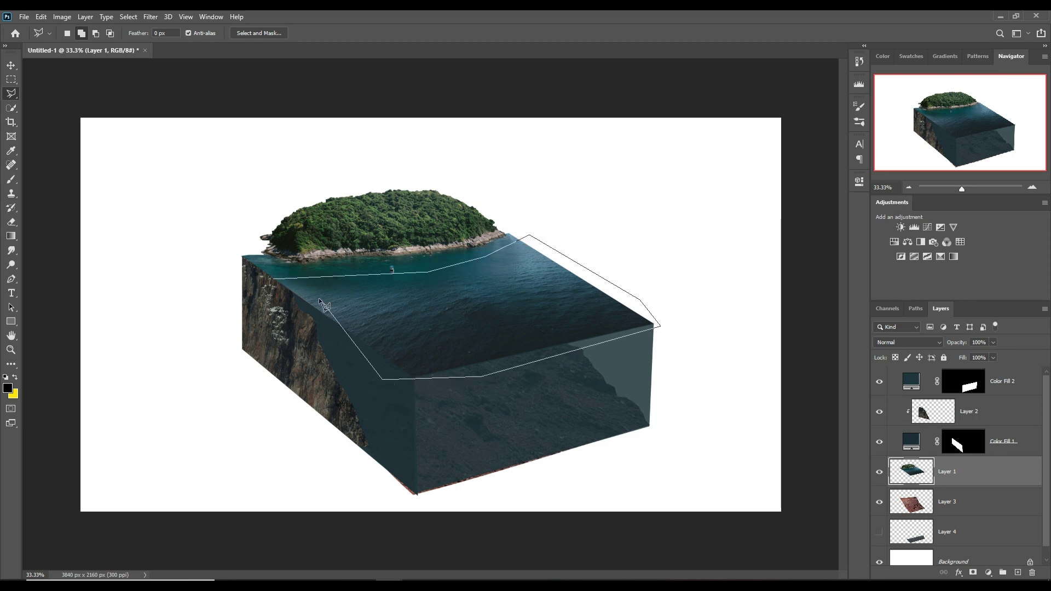
pyautogui.click(274, 280)
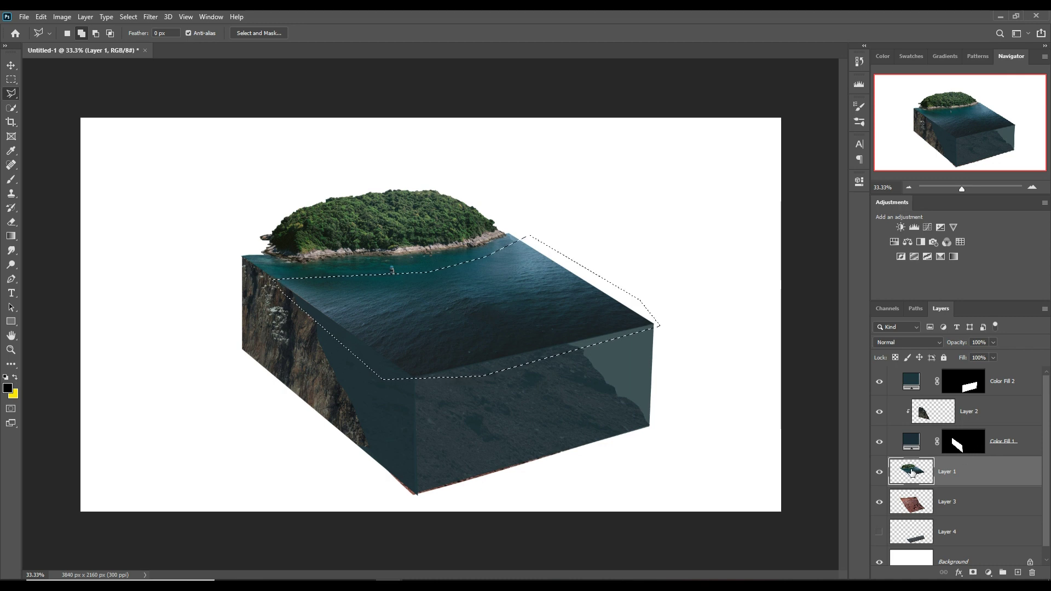
pyautogui.moveTo(993, 359)
pyautogui.mouseDown()
pyautogui.moveTo(992, 373)
pyautogui.moveTo(1001, 370)
pyautogui.mouseUp()
pyautogui.click(980, 466)
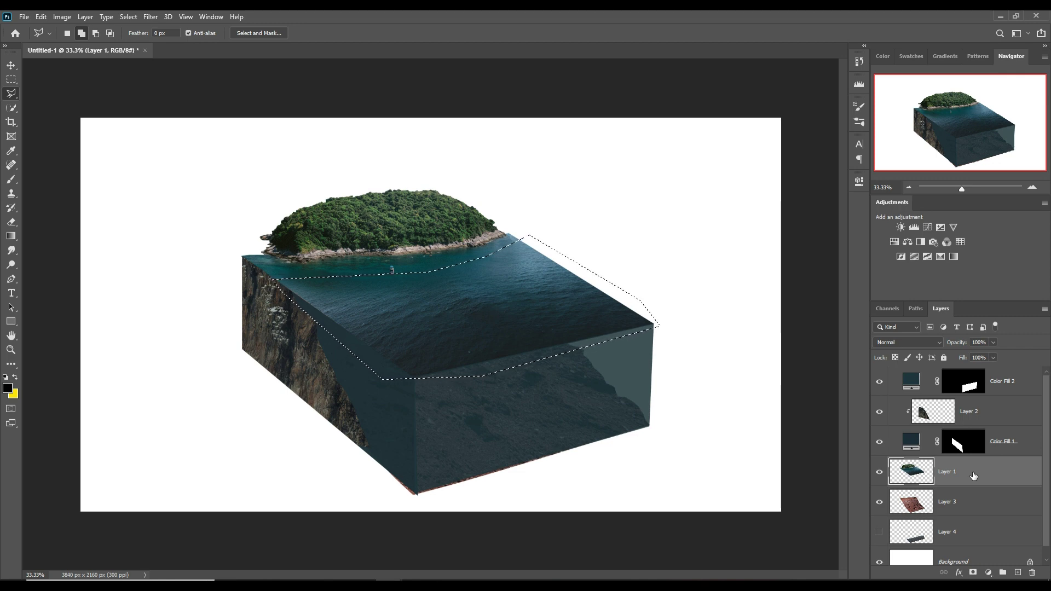
# Step: Cut and paste the top face onto Layer 5, nudge it into place, at 82% fill
pyautogui.press('Delete')
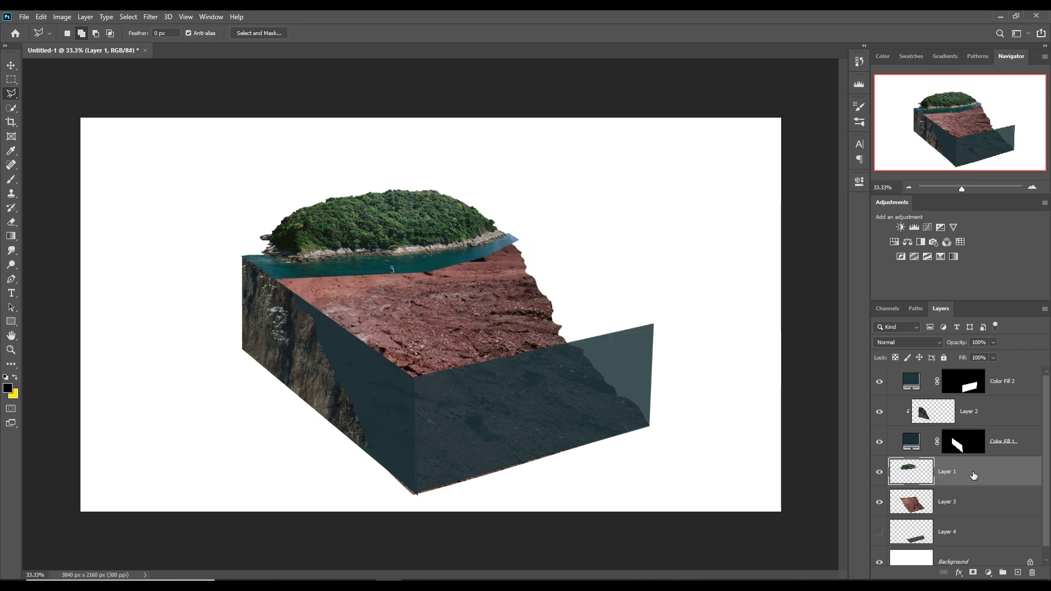
pyautogui.hotkey('ctrl', 'v')
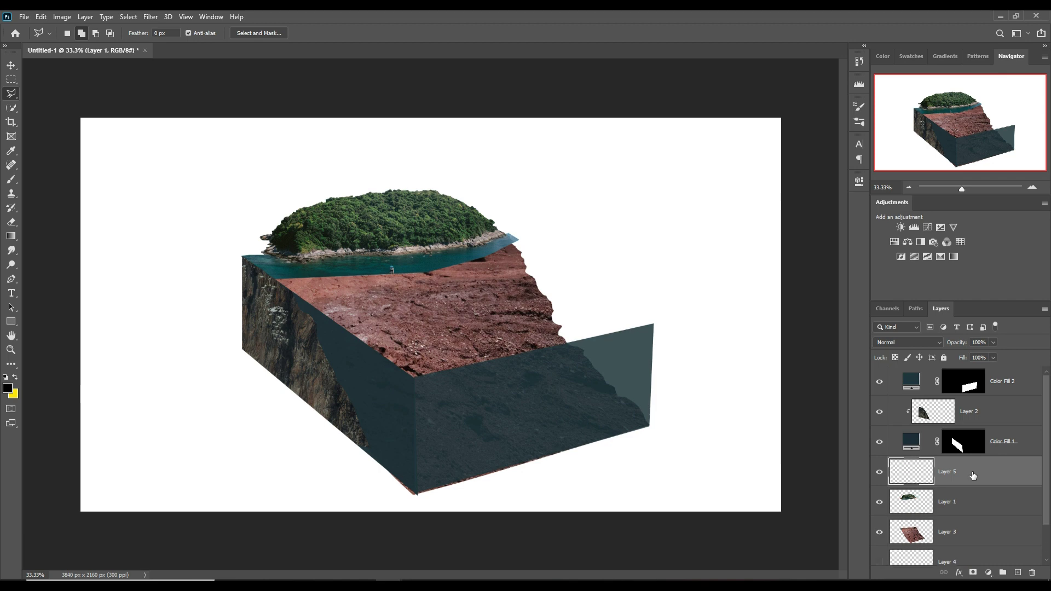
pyautogui.press('v')
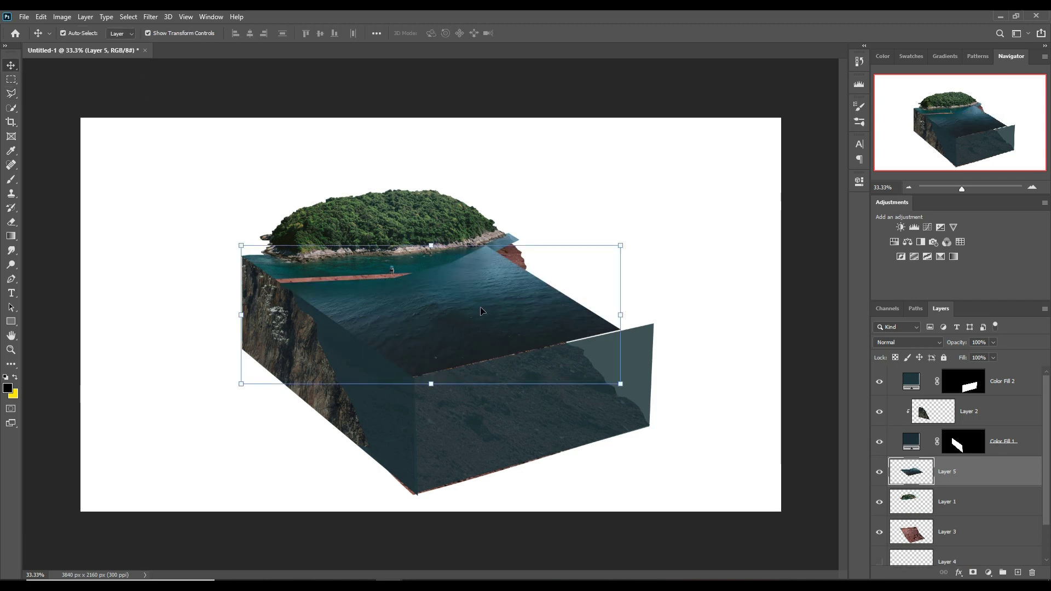
pyautogui.moveTo(483, 312); pyautogui.dragTo(514, 307)
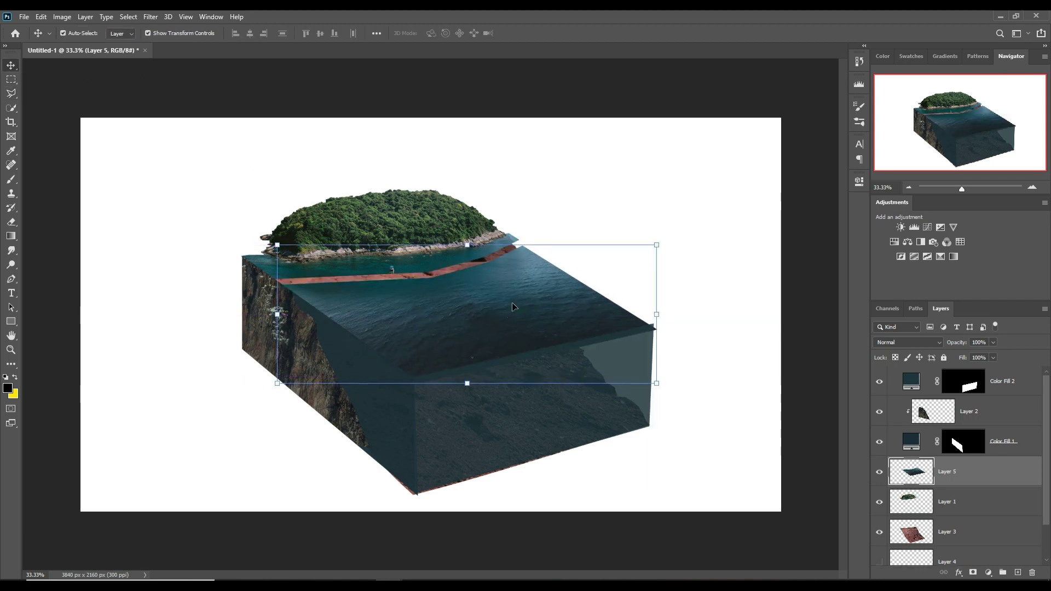
pyautogui.hotkey('shift', 'Up')
pyautogui.hotkey('shift', 'Up')
pyautogui.press('Up')
pyautogui.press('Up')
pyautogui.press('Up')
pyautogui.hotkey('shift', 'Left')
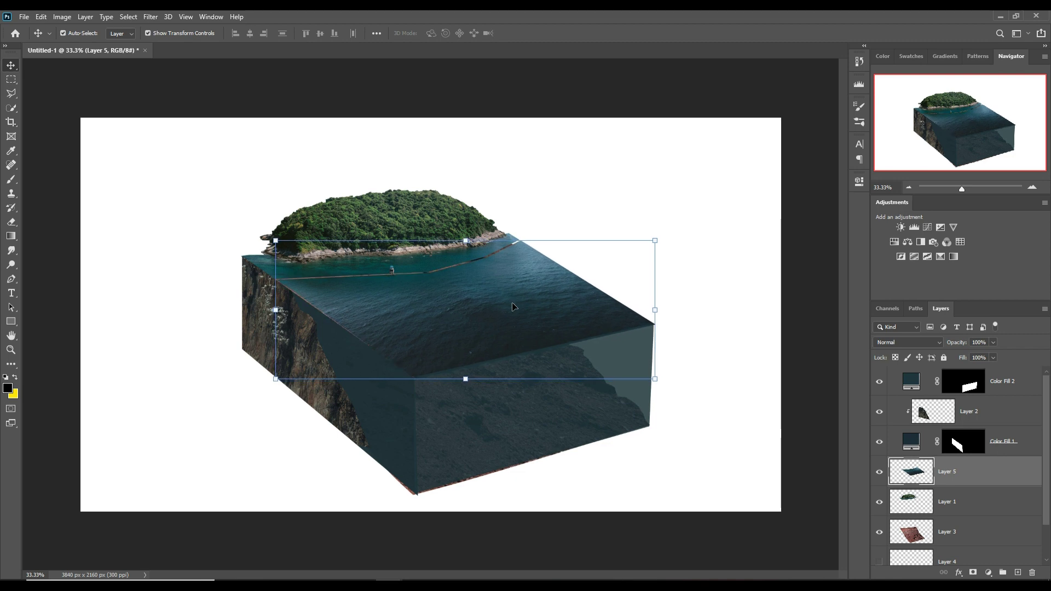
pyautogui.press('Up')
pyautogui.press('Left')
pyautogui.press('Left')
pyautogui.press('Up')
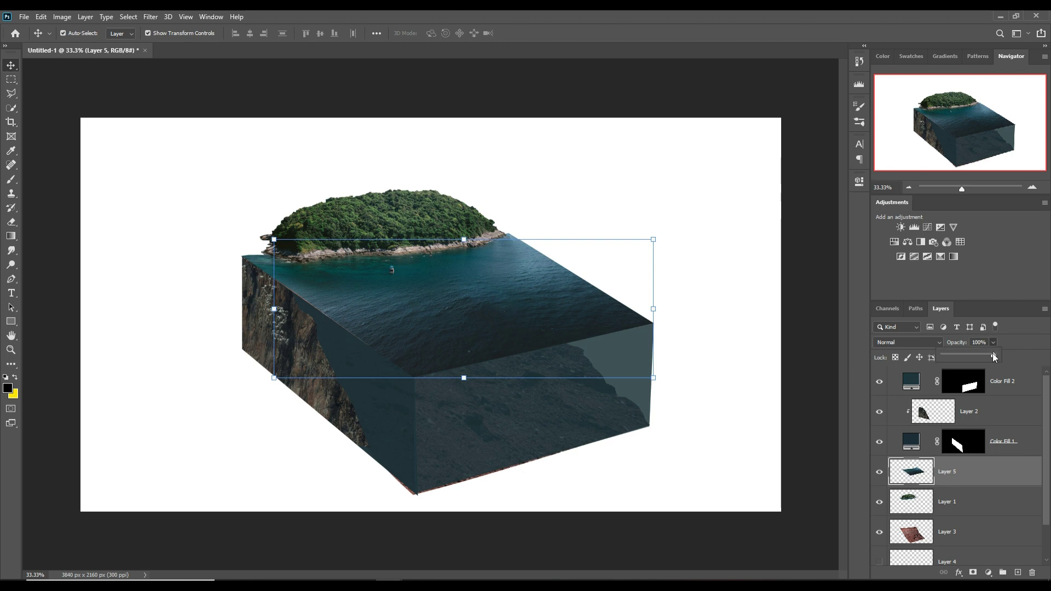
pyautogui.moveTo(993, 356); pyautogui.dragTo(988, 373)
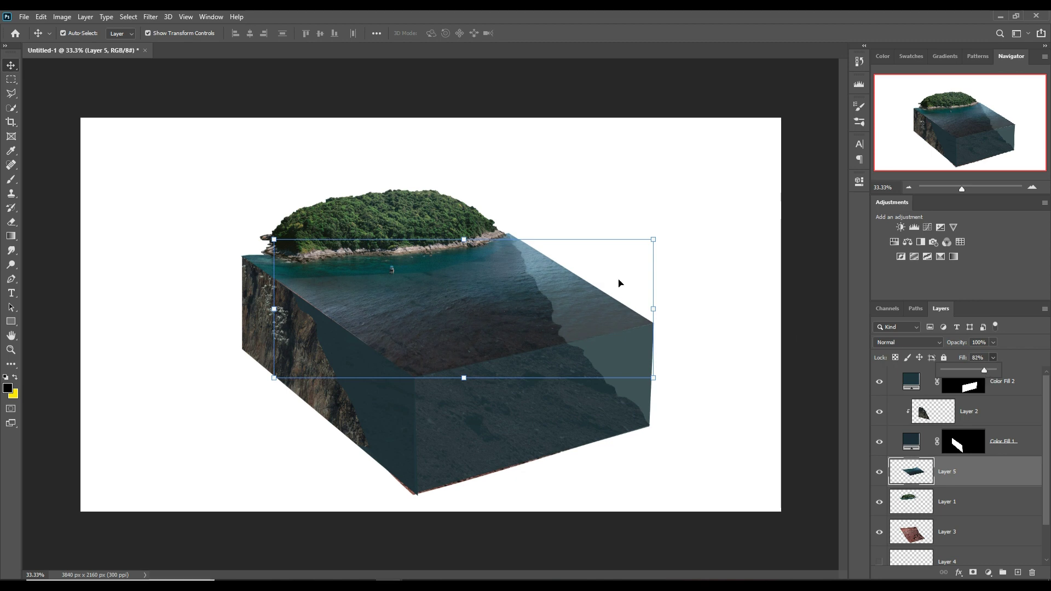
pyautogui.click(17, 74)
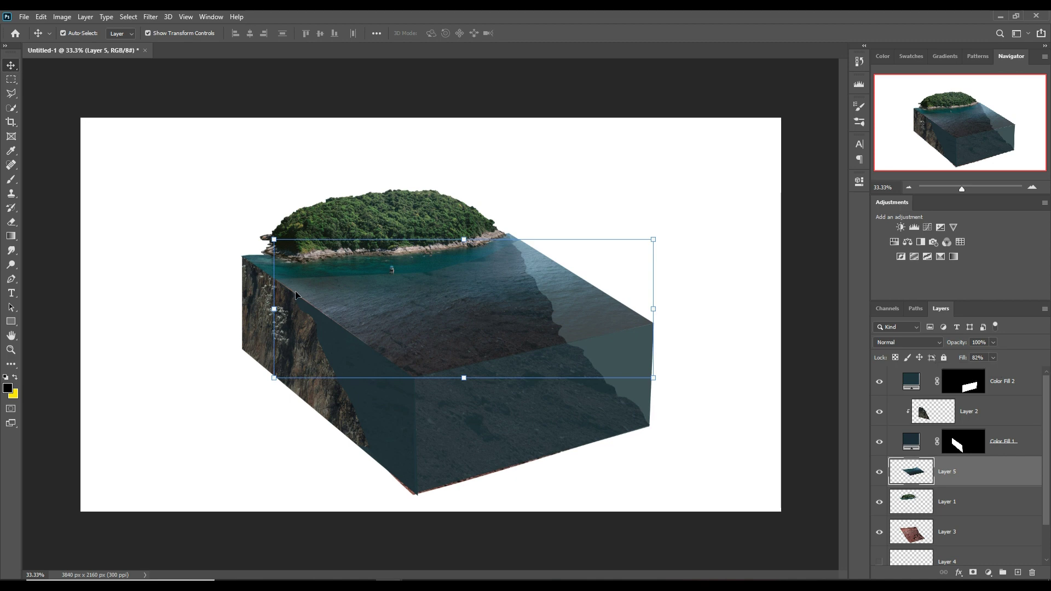
# Step: Trace along the cube's bottom edge, select Layer 3, and clear the selection
pyautogui.click(13, 96)
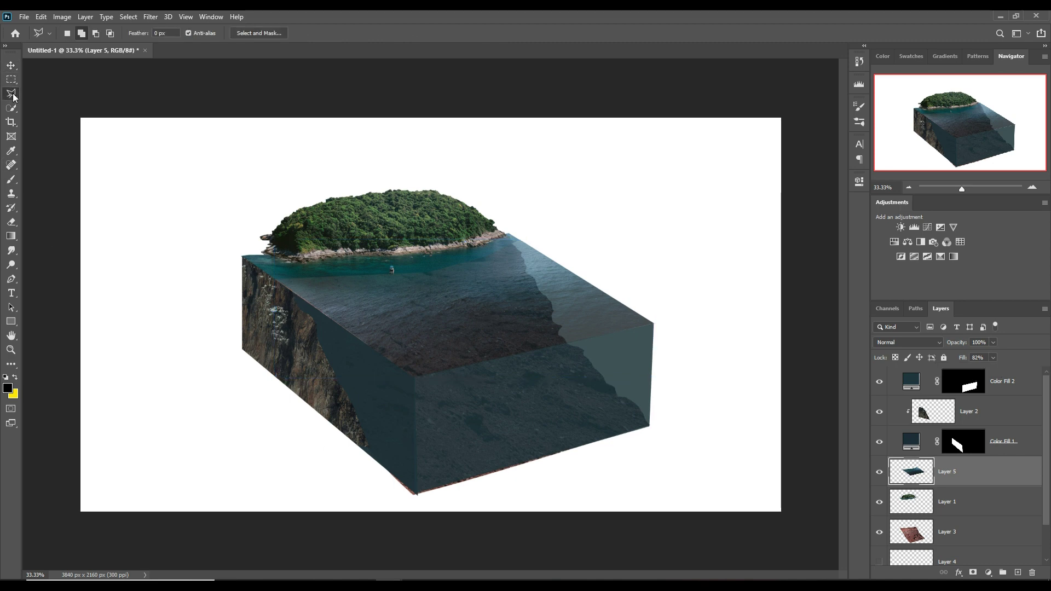
pyautogui.click(416, 494)
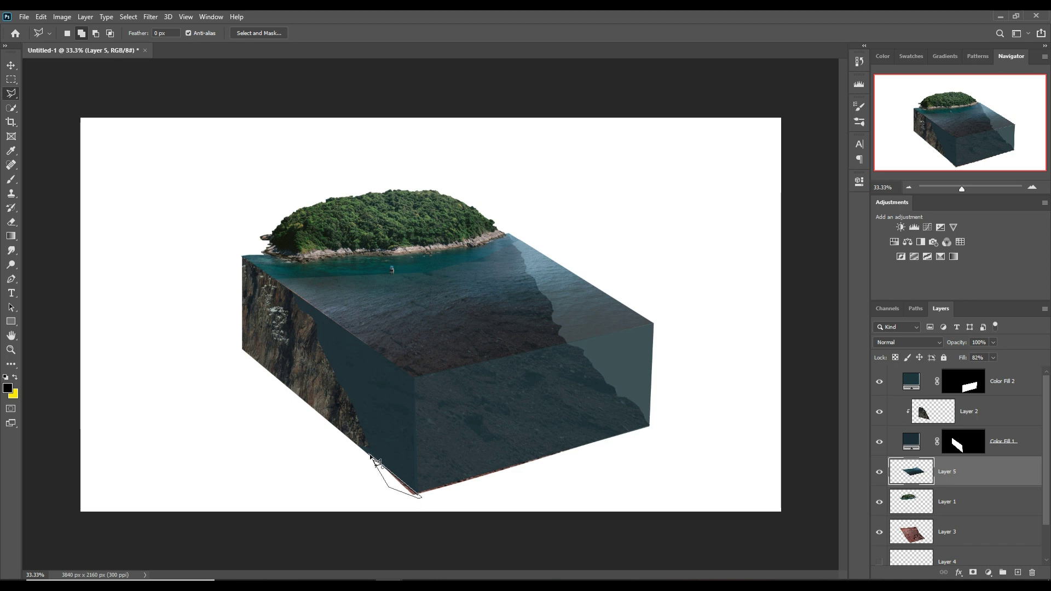
pyautogui.doubleClick(387, 485)
pyautogui.click(975, 540)
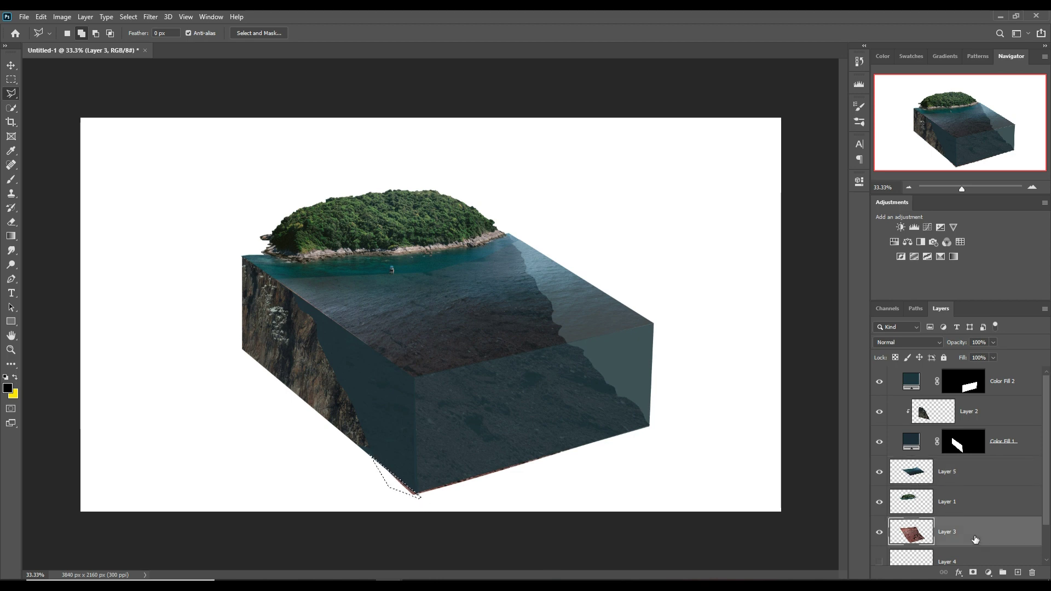
pyautogui.click(128, 17)
pyautogui.click(142, 38)
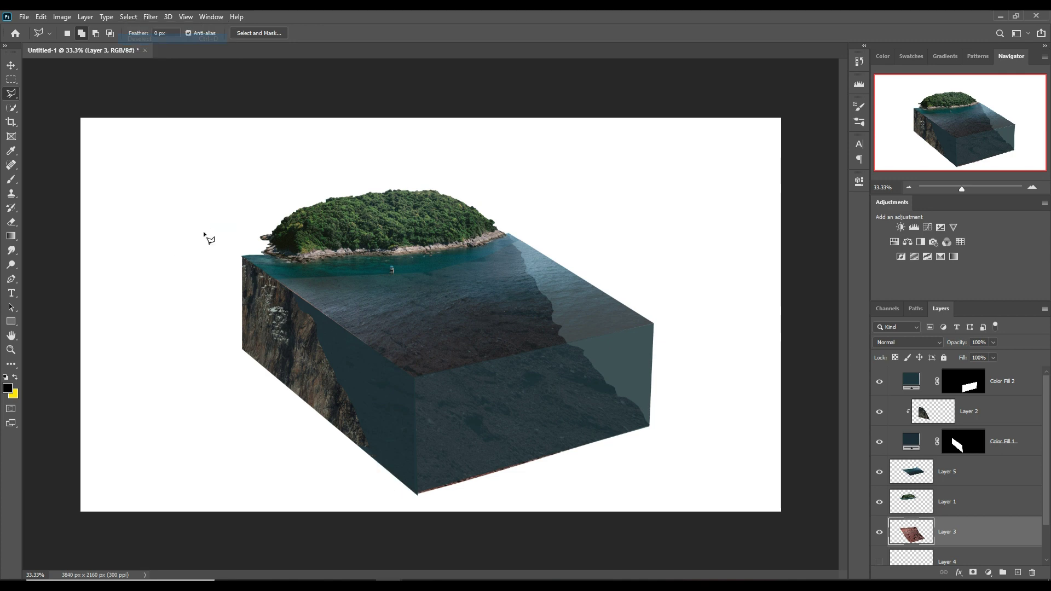
# Step: Outline the seabed sliver below the cube's bottom edge, trim it, and deselect
pyautogui.click(584, 448)
pyautogui.click(415, 494)
pyautogui.click(566, 452)
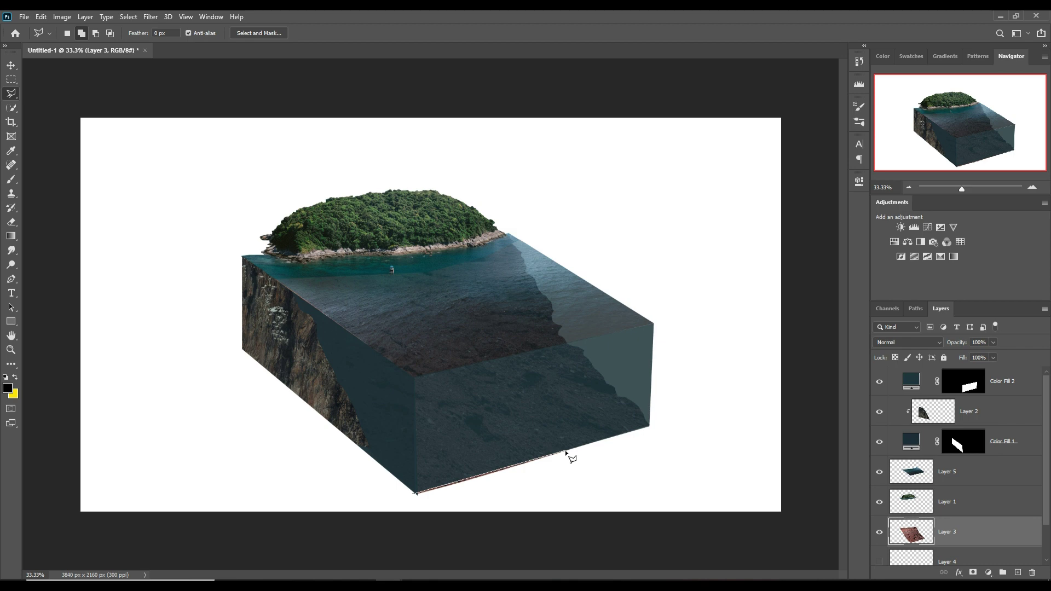
pyautogui.click(414, 494)
pyautogui.click(128, 16)
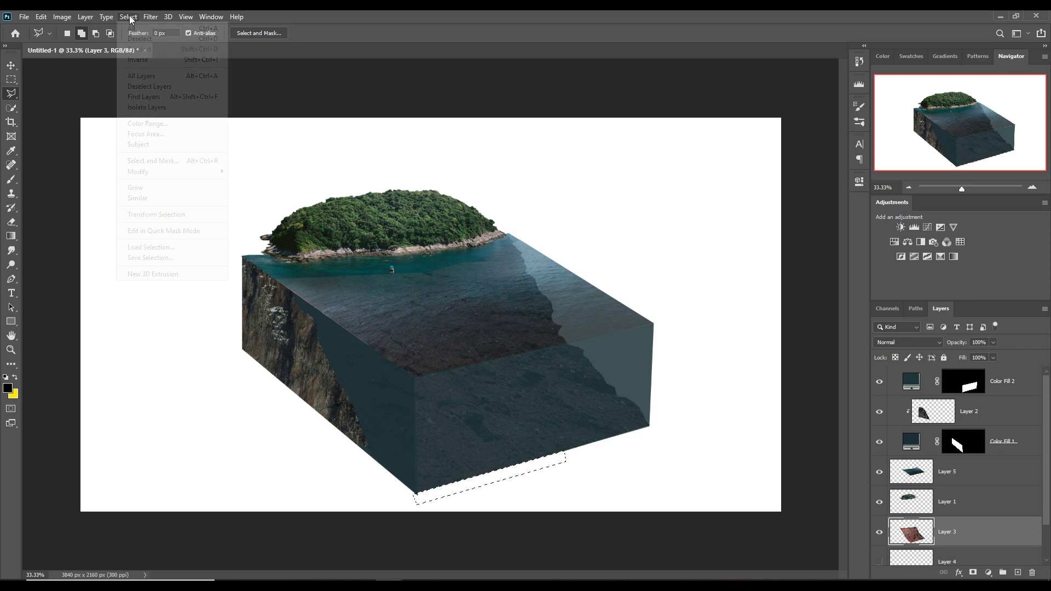
pyautogui.click(134, 38)
pyautogui.press('v')
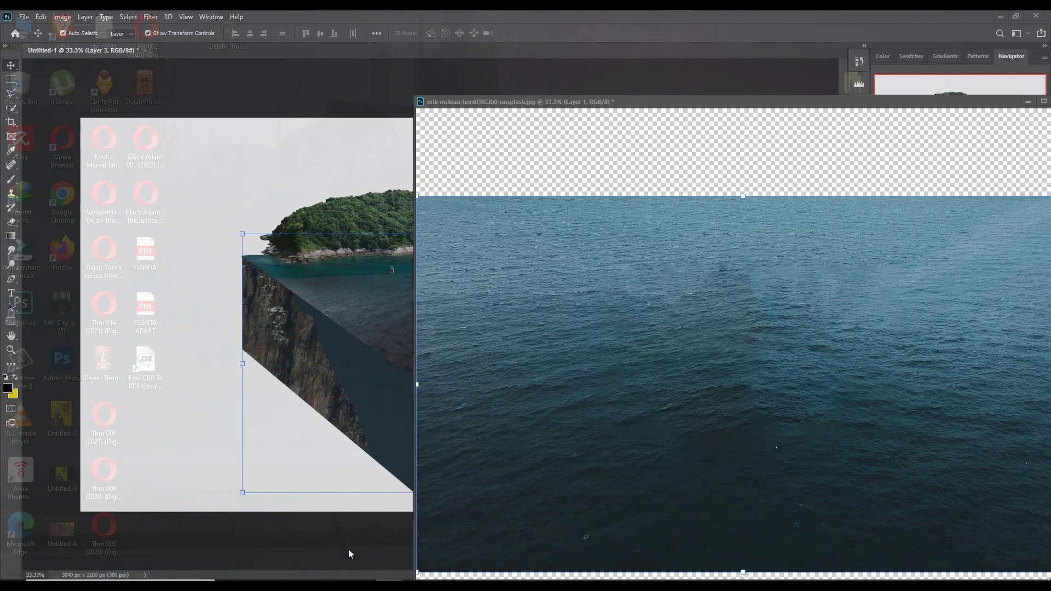
# Step: In the ocean photo, show the Background layer and marquee a rectangle around the red ship
pyautogui.click(349, 554)
pyautogui.moveTo(741, 107); pyautogui.dragTo(520, 49)
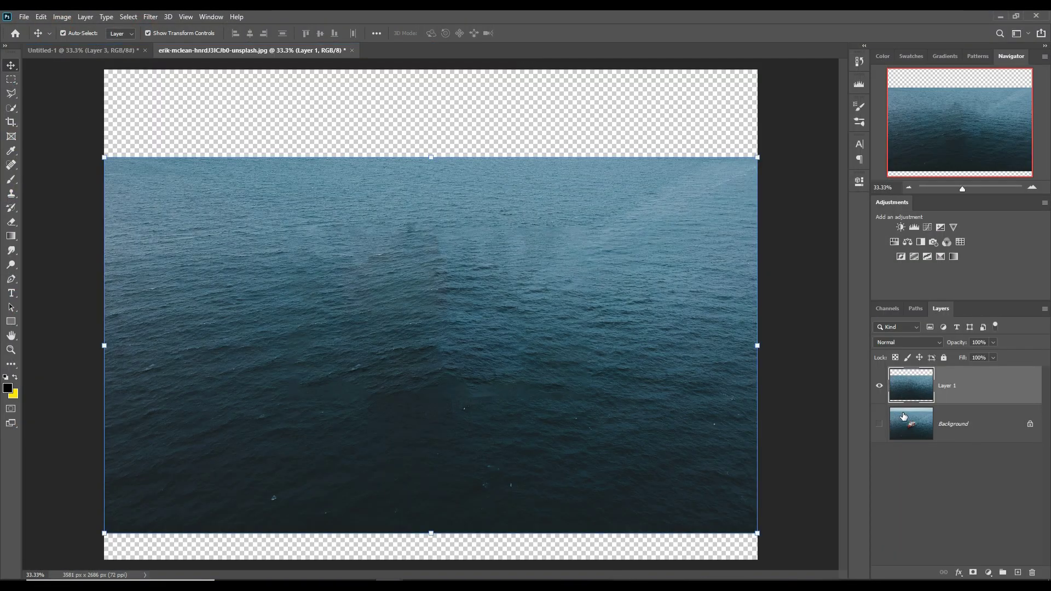
pyautogui.click(880, 386)
pyautogui.click(919, 432)
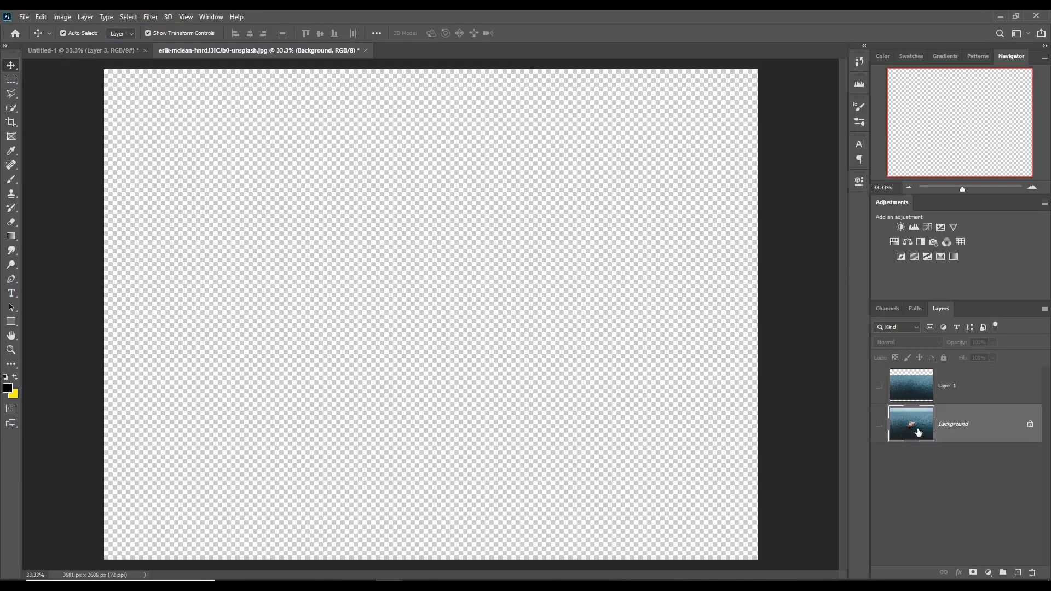
pyautogui.click(880, 424)
pyautogui.click(11, 80)
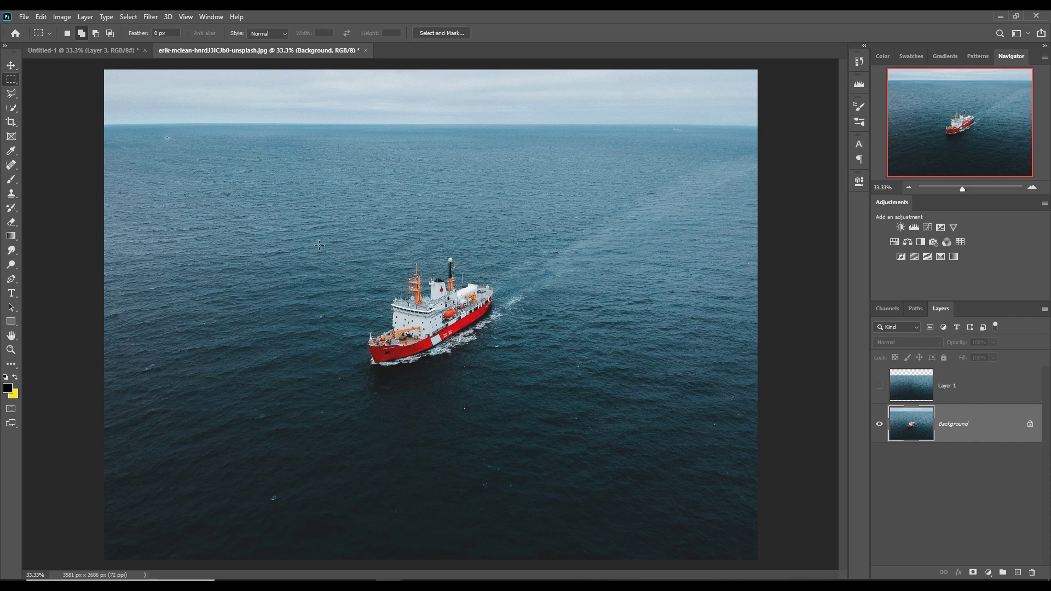
pyautogui.moveTo(296, 224); pyautogui.dragTo(558, 404)
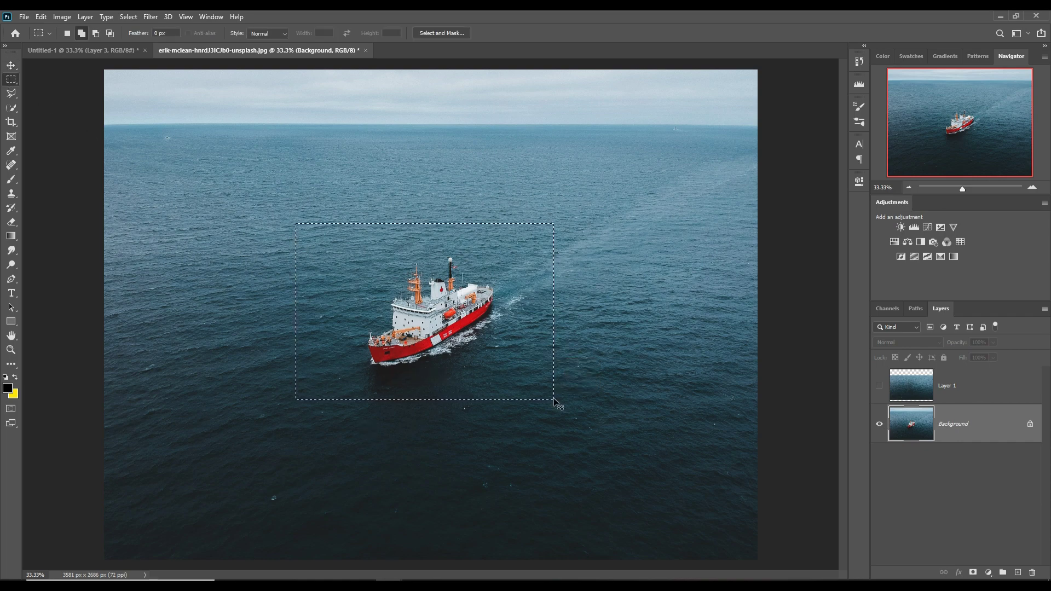
# Step: Paste the ship as top Layer 6, scale it to about 64% over the water, and add a mask
pyautogui.click(82, 51)
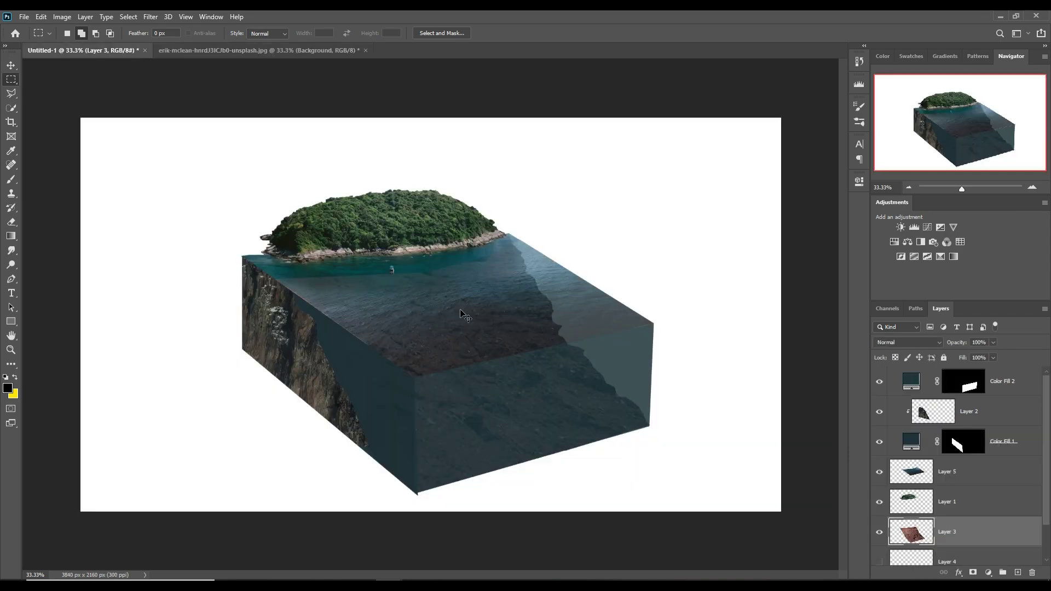
pyautogui.hotkey('ctrl', 'v')
pyautogui.moveTo(981, 531); pyautogui.dragTo(975, 370)
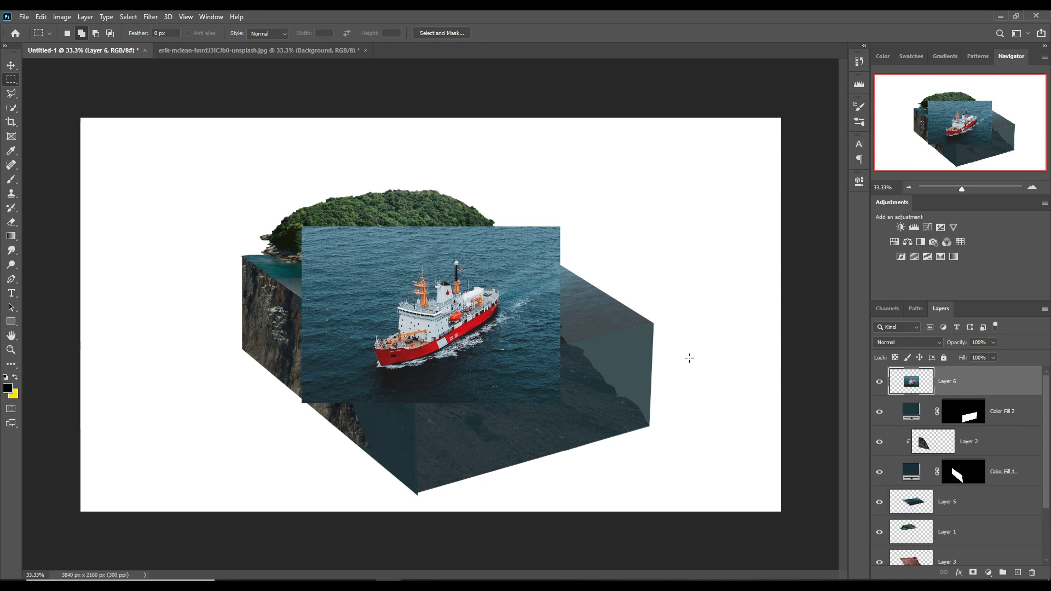
pyautogui.click(11, 66)
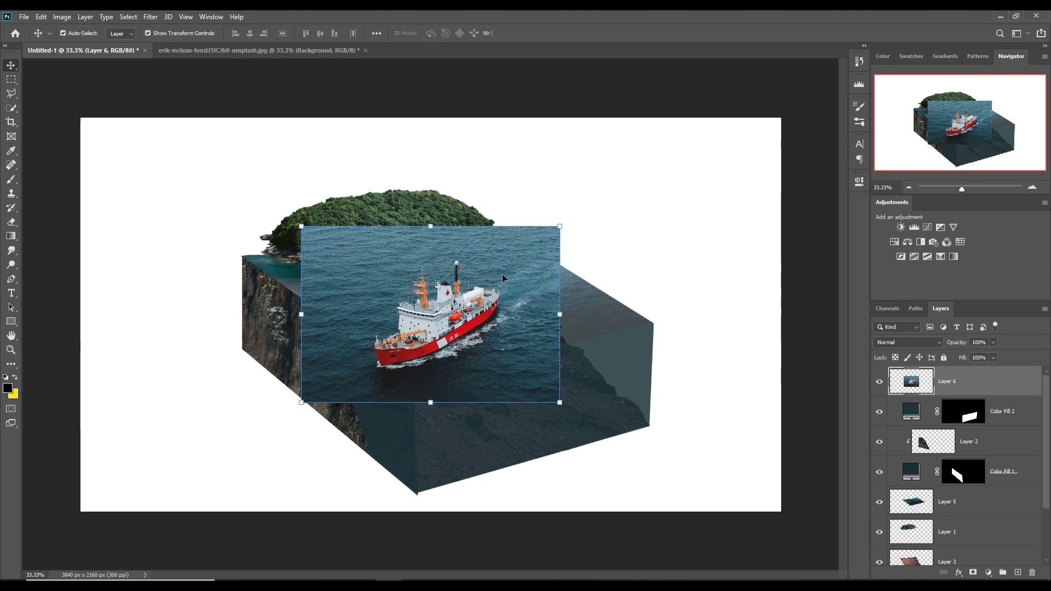
pyautogui.moveTo(557, 239); pyautogui.dragTo(488, 284)
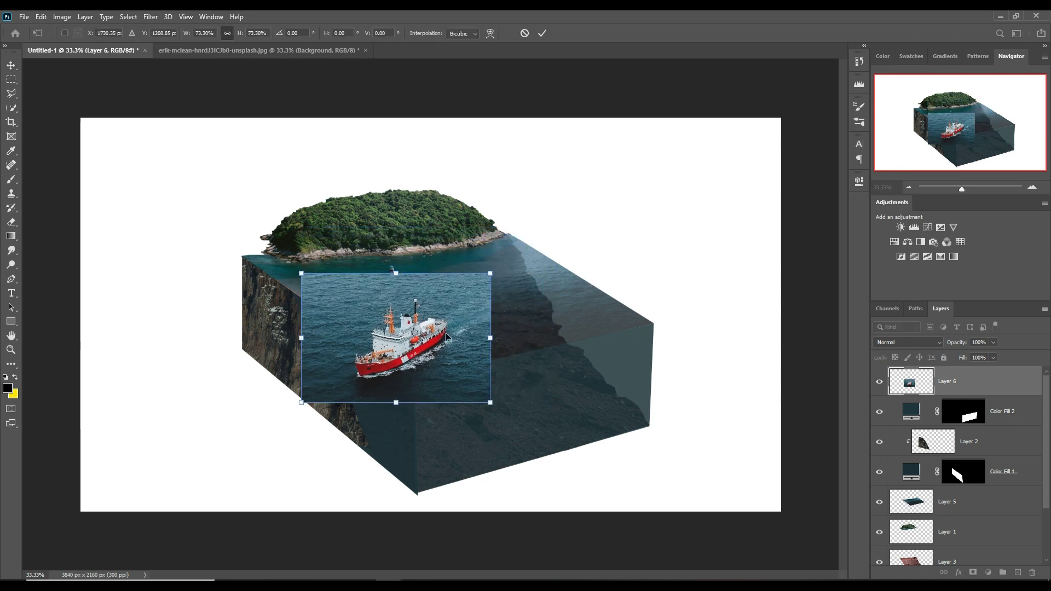
pyautogui.moveTo(449, 334)
pyautogui.mouseDown()
pyautogui.moveTo(517, 278)
pyautogui.moveTo(527, 290)
pyautogui.mouseUp()
pyautogui.moveTo(570, 228); pyautogui.dragTo(545, 245)
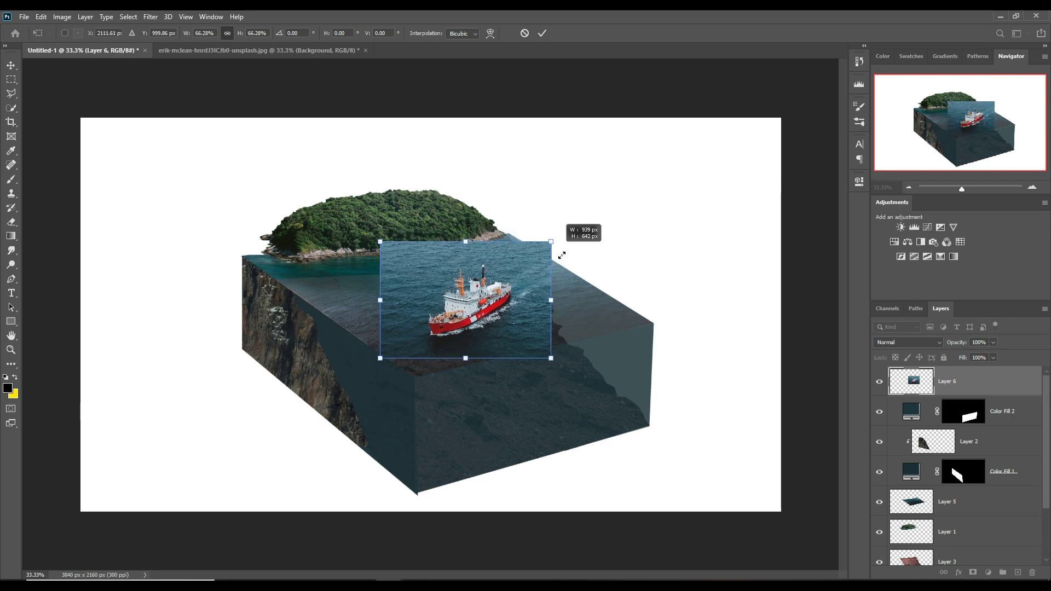
pyautogui.moveTo(500, 284); pyautogui.dragTo(499, 291)
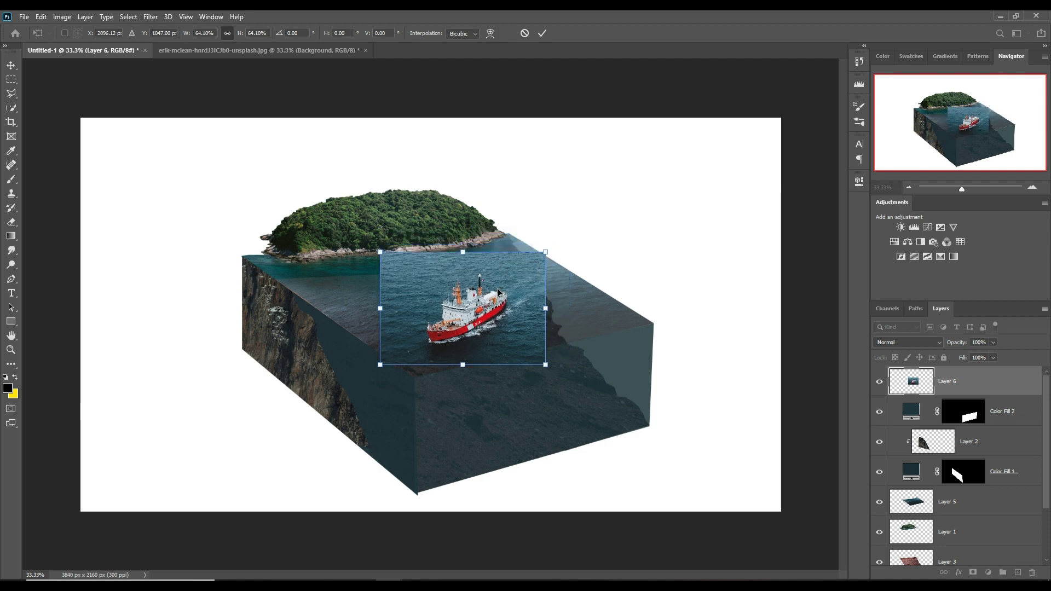
pyautogui.moveTo(496, 304); pyautogui.dragTo(490, 305)
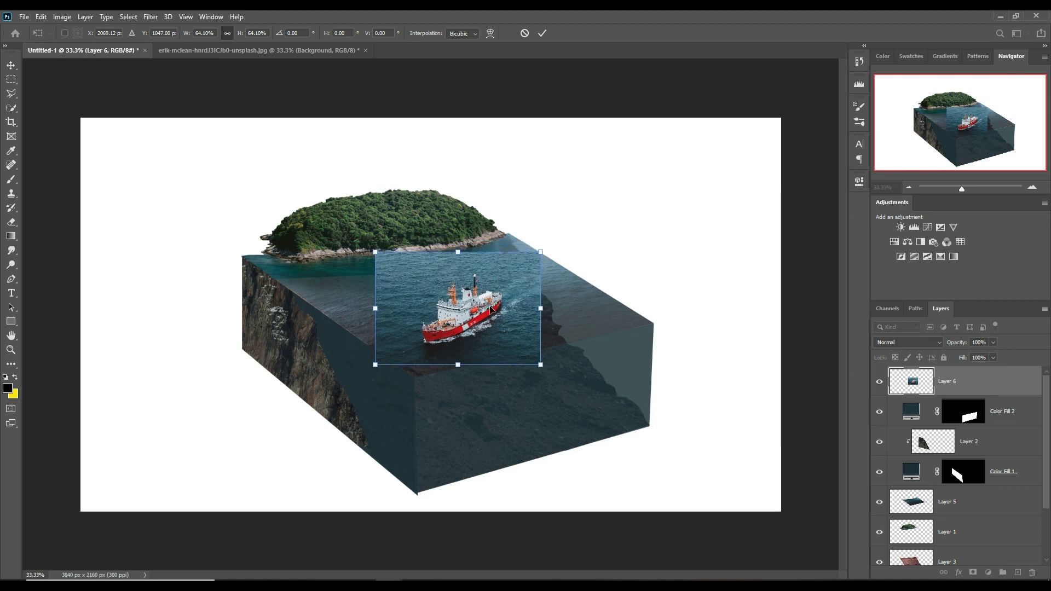
pyautogui.click(543, 33)
pyautogui.click(973, 573)
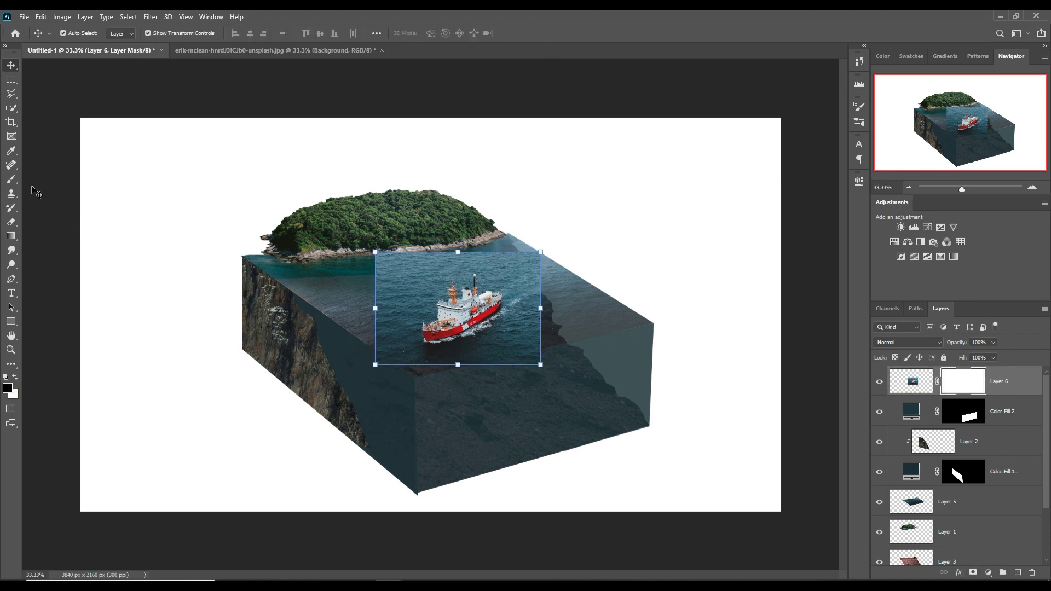
# Step: Paint out the ship photo's hard edges on Layer 6's mask with a soft black brush
pyautogui.click(11, 179)
pyautogui.moveTo(633, 370)
pyautogui.mouseDown()
pyautogui.moveTo(536, 390)
pyautogui.moveTo(592, 373)
pyautogui.moveTo(586, 305)
pyautogui.moveTo(521, 387)
pyautogui.moveTo(414, 390)
pyautogui.moveTo(430, 416)
pyautogui.moveTo(413, 416)
pyautogui.moveTo(508, 412)
pyautogui.moveTo(396, 342)
pyautogui.moveTo(395, 352)
pyautogui.moveTo(430, 248)
pyautogui.moveTo(435, 300)
pyautogui.moveTo(477, 263)
pyautogui.moveTo(565, 254)
pyautogui.moveTo(530, 258)
pyautogui.moveTo(596, 294)
pyautogui.mouseUp()
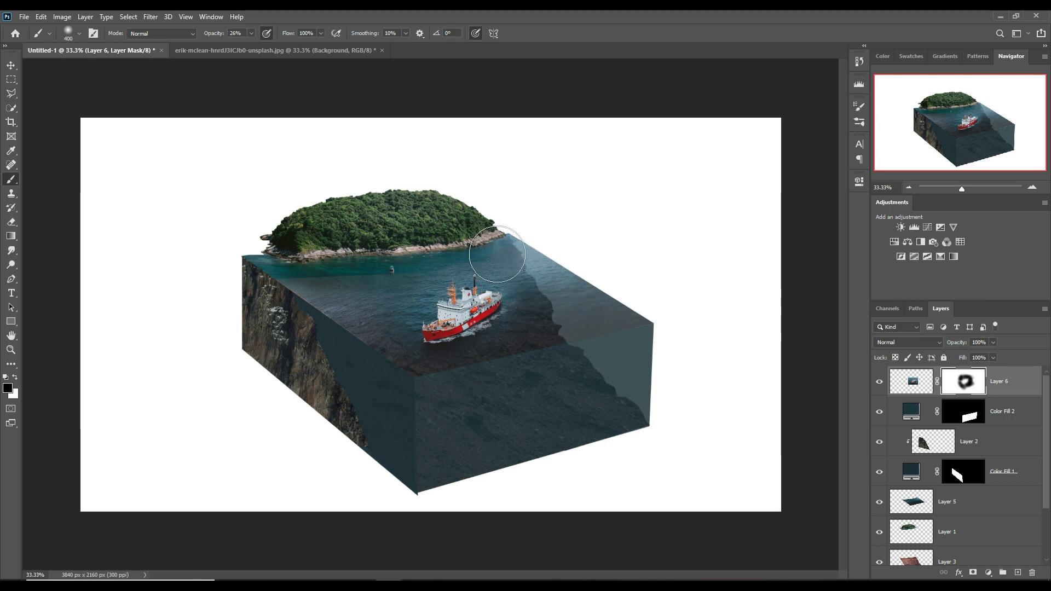
pyautogui.moveTo(408, 287)
pyautogui.mouseDown()
pyautogui.moveTo(429, 305)
pyautogui.moveTo(412, 346)
pyautogui.mouseUp()
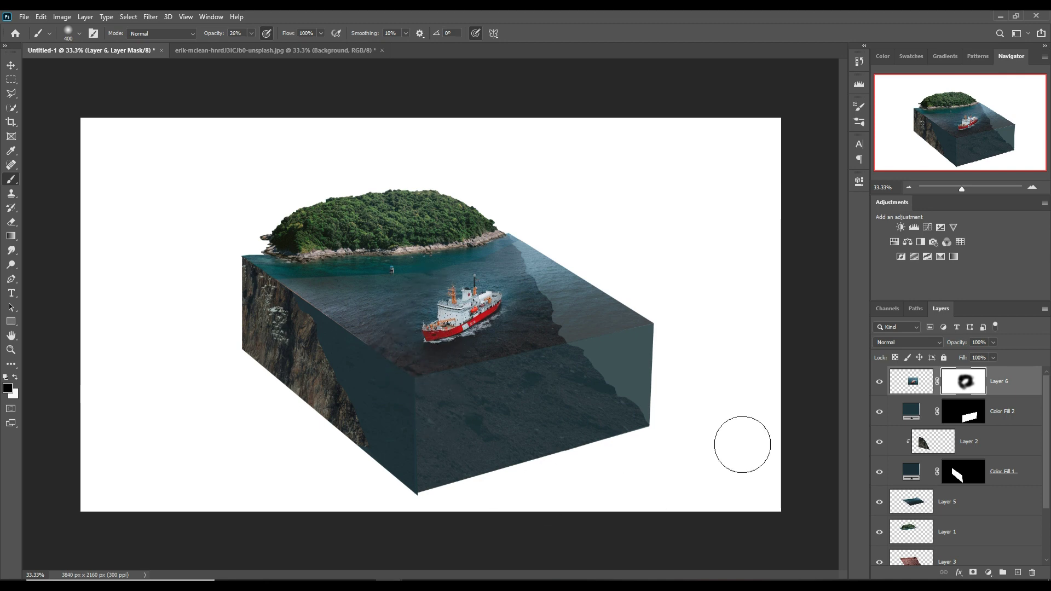
pyautogui.moveTo(615, 328); pyautogui.dragTo(632, 333)
pyautogui.click(11, 65)
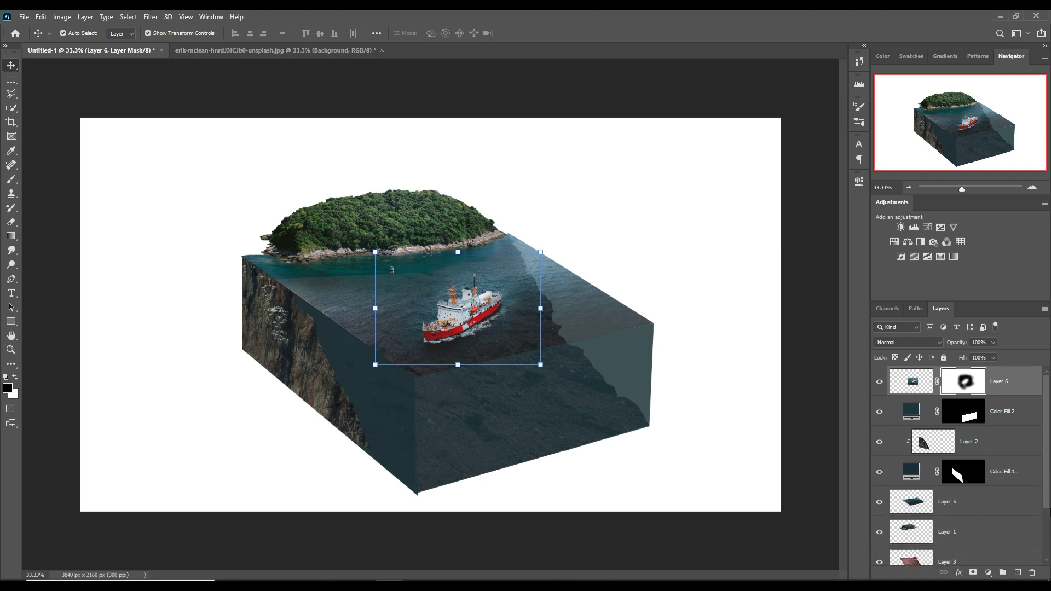
pyautogui.moveTo(1046, 493); pyautogui.dragTo(1043, 543)
# Step: Select Layers 4–6 together, scale the cube to 78.81%, and centre it on the canvas
pyautogui.click(979, 527)
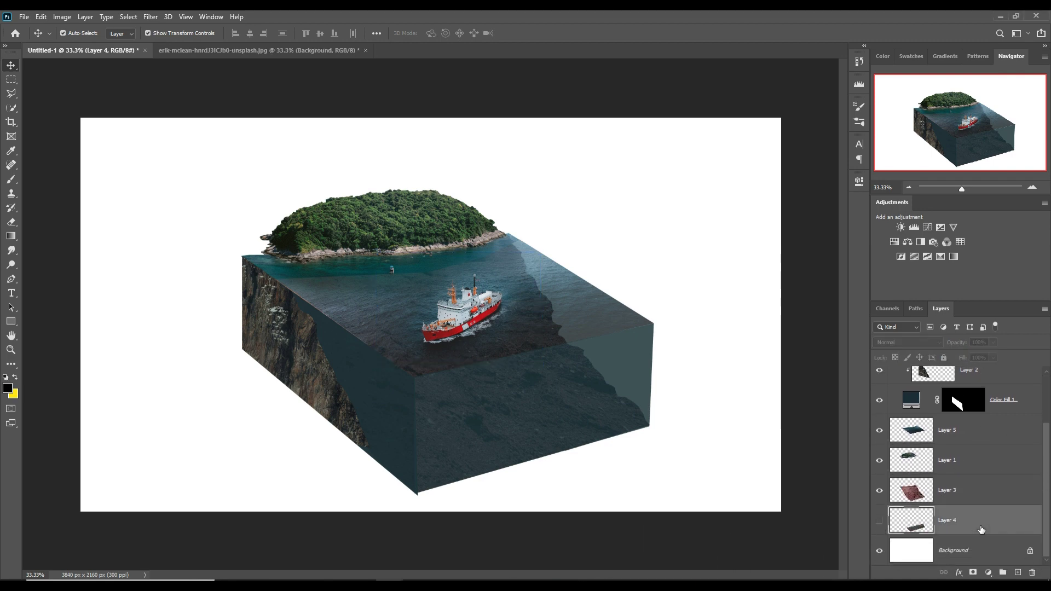
pyautogui.scroll(3, 1018, 416)
pyautogui.keyDown('shift'); pyautogui.click(1020, 386); pyautogui.keyUp('shift')
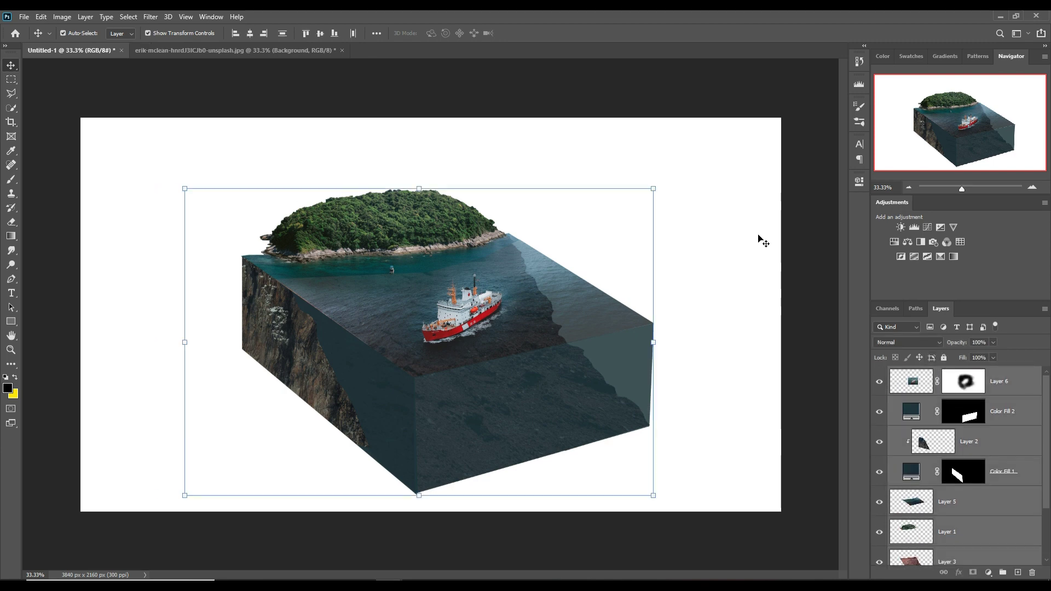
pyautogui.moveTo(654, 190); pyautogui.dragTo(557, 253)
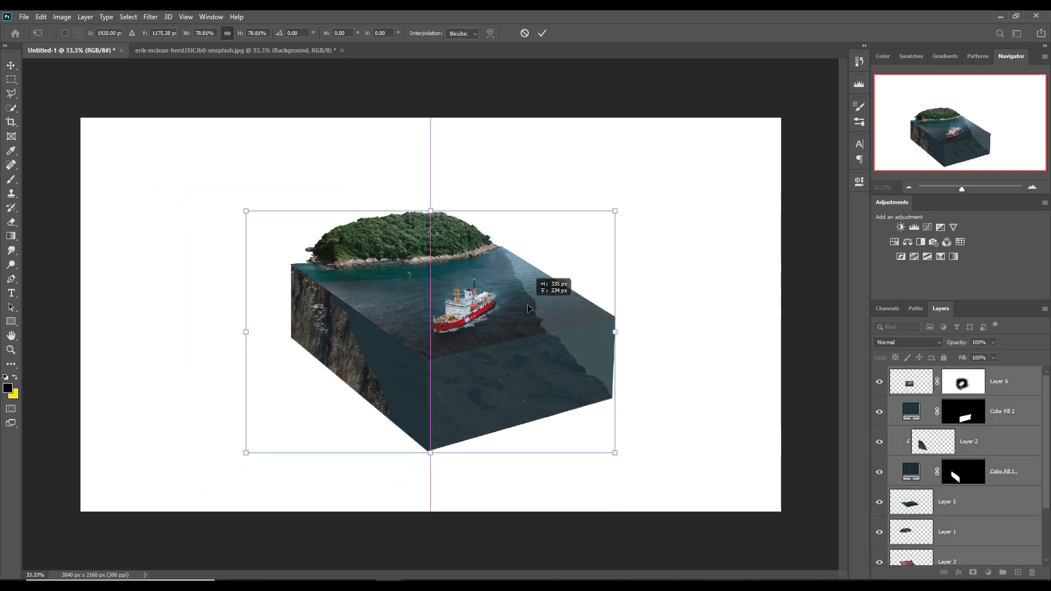
pyautogui.moveTo(463, 347); pyautogui.dragTo(514, 313)
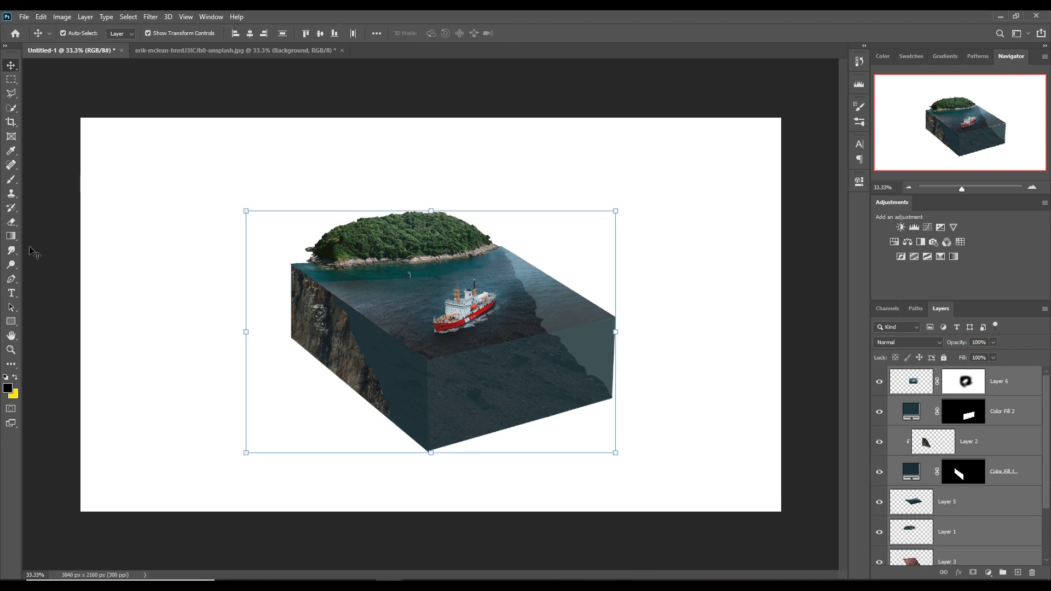
# Step: Select the white Background layer and enlarge the brush size
pyautogui.click(11, 180)
pyautogui.scroll(-3, 929, 478)
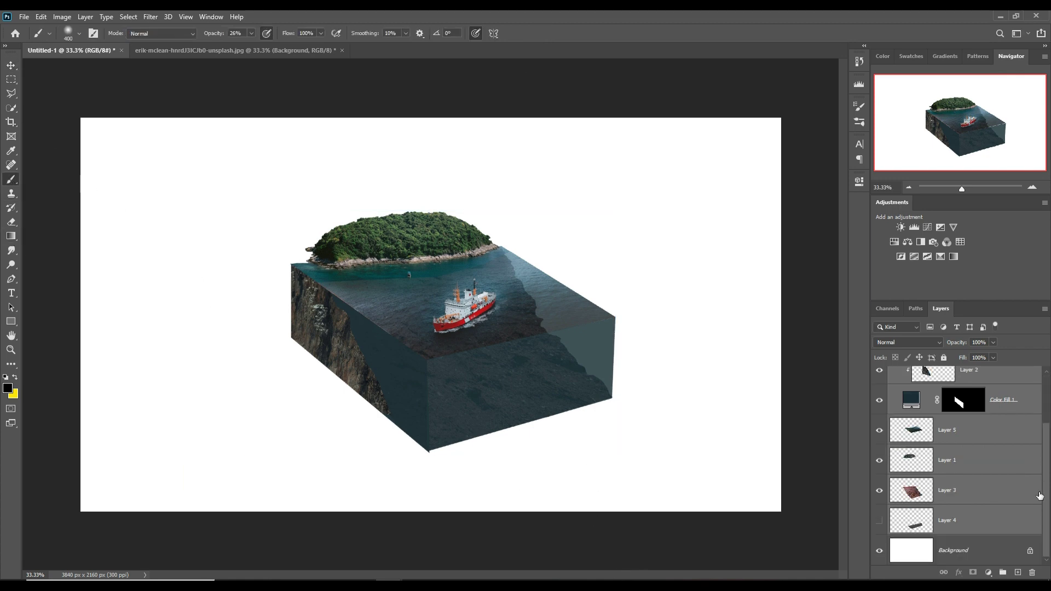
pyautogui.click(980, 550)
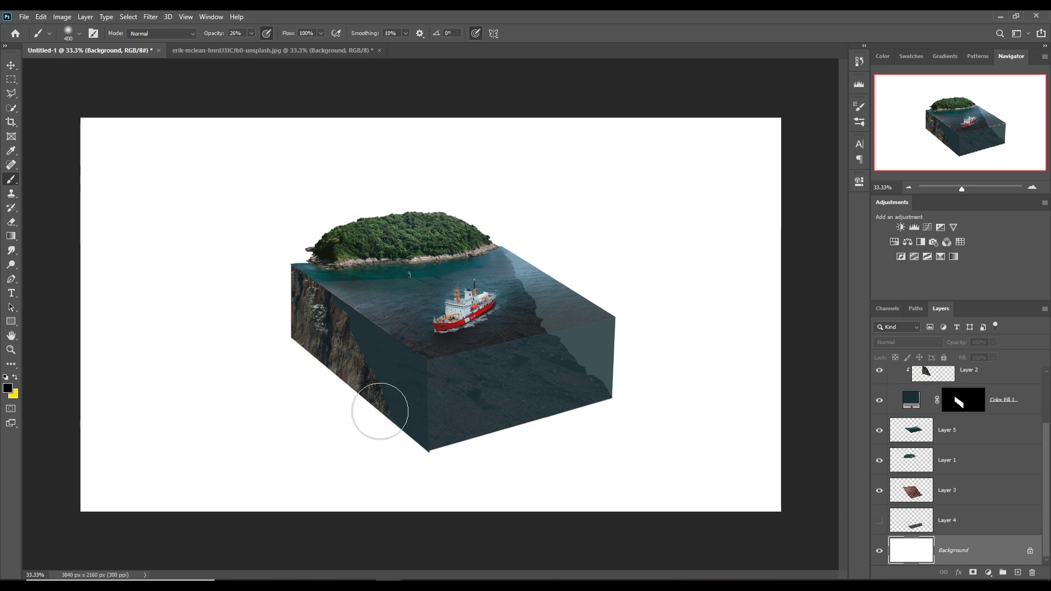
pyautogui.press(']')
pyautogui.press(']')
pyautogui.click(11, 65)
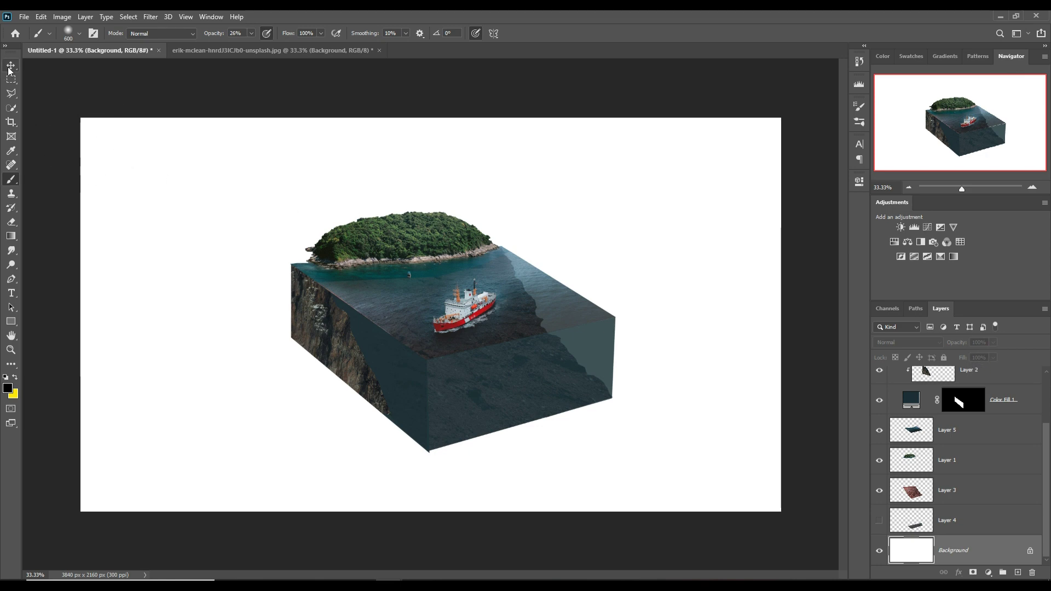
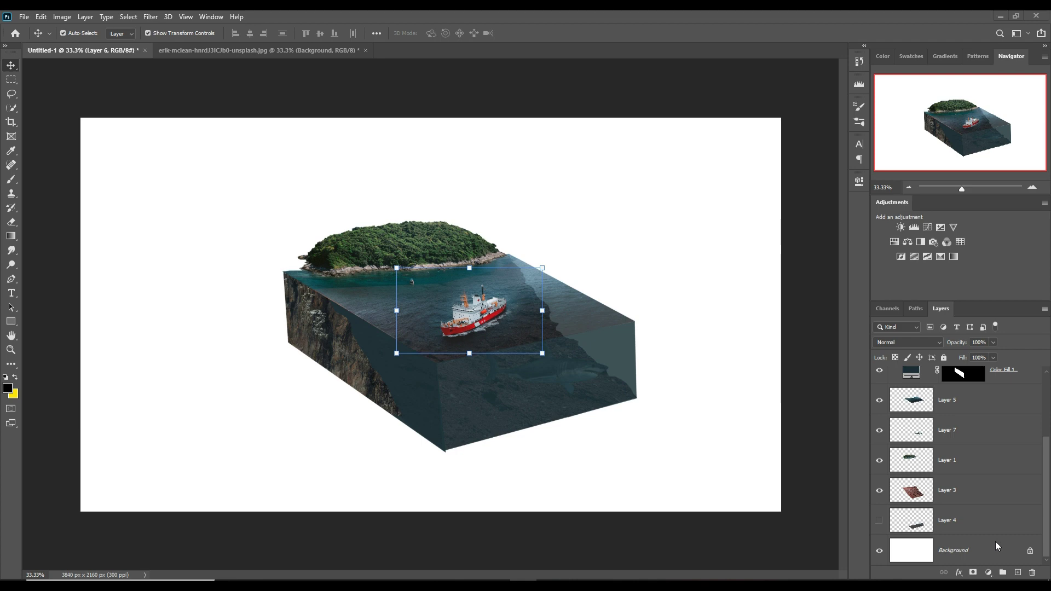
# Step: Paste the lighthouse image, scale it down, place it right of the island and stretch it taller
pyautogui.hotkey('ctrl', 'v')
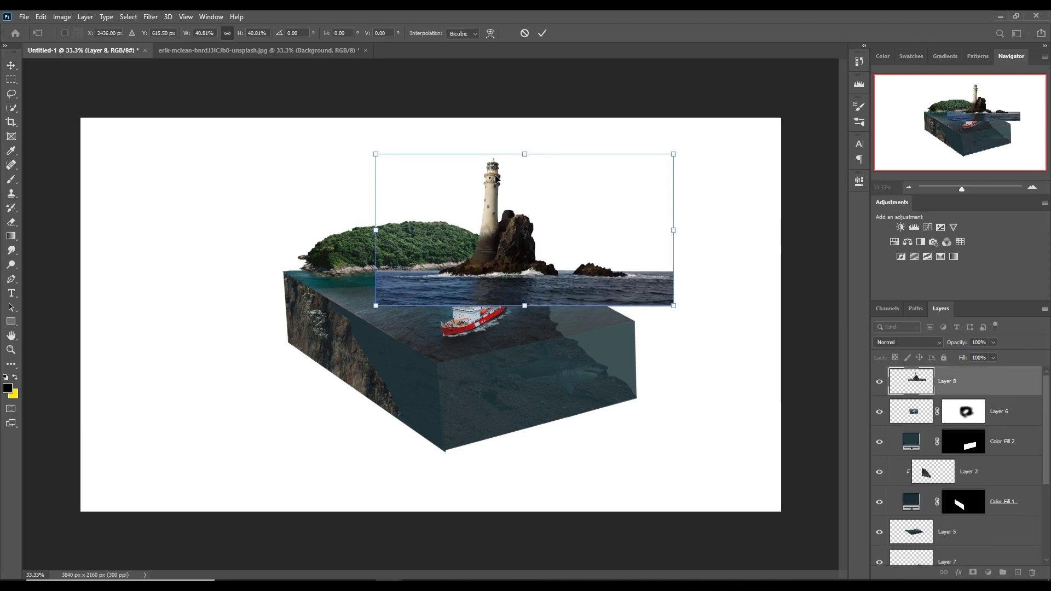
pyautogui.moveTo(530, 157); pyautogui.dragTo(516, 203)
pyautogui.moveTo(504, 280); pyautogui.dragTo(497, 268)
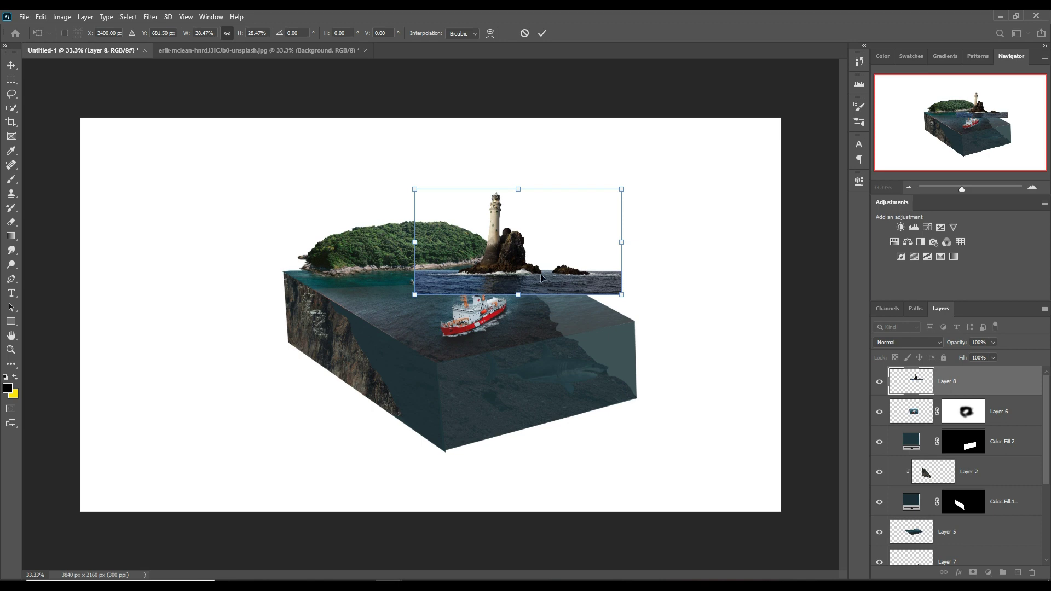
pyautogui.moveTo(522, 197); pyautogui.dragTo(522, 176)
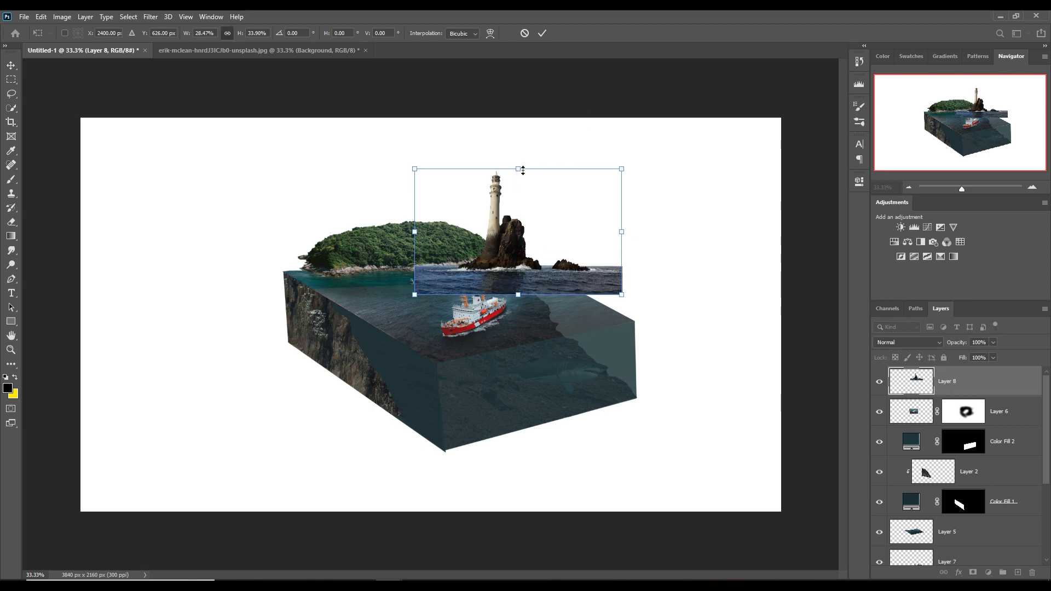
pyautogui.click(543, 34)
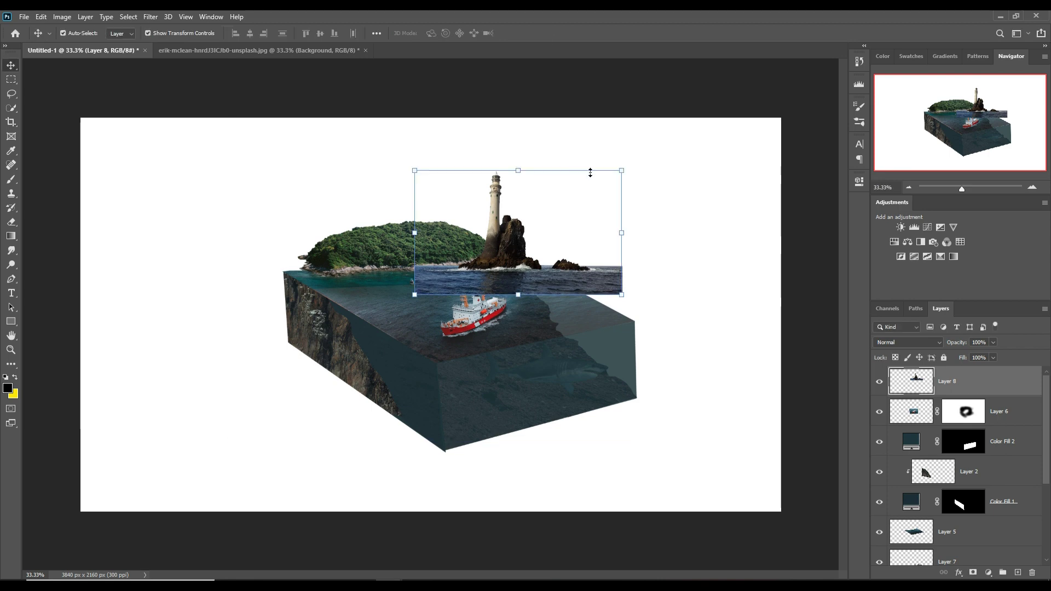
pyautogui.click(11, 93)
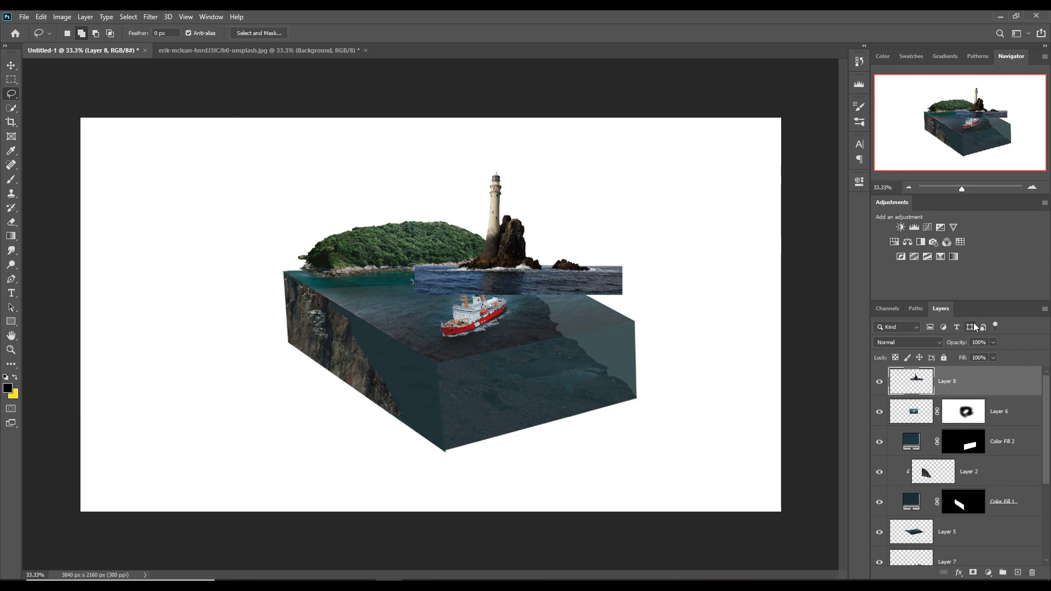
# Step: Lower Layer 8's opacity, then lasso and delete the excess sea strip right of the lighthouse
pyautogui.click(994, 342)
pyautogui.moveTo(987, 355); pyautogui.dragTo(971, 356)
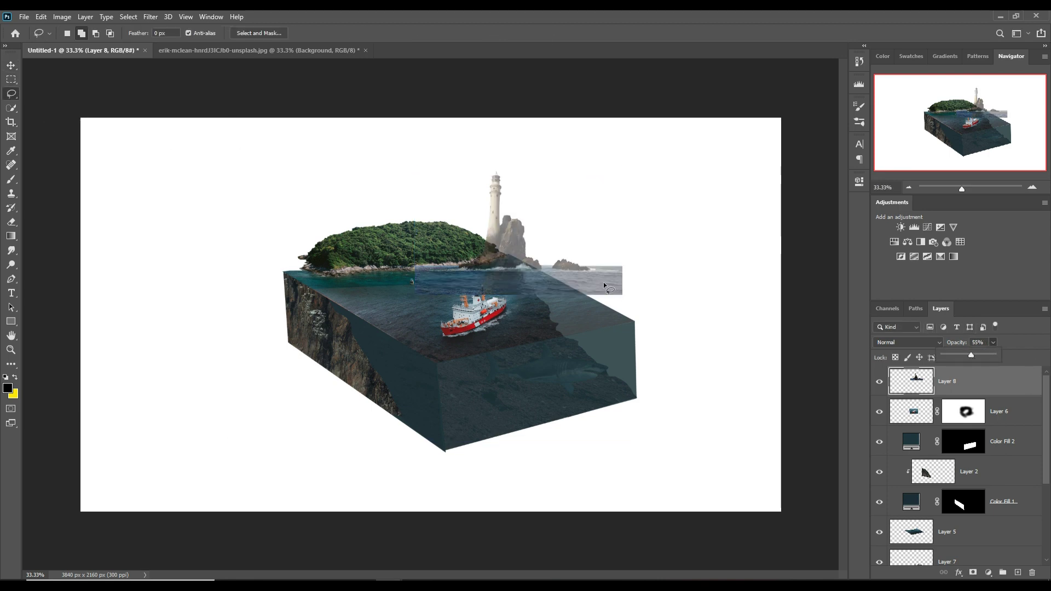
pyautogui.moveTo(543, 256)
pyautogui.mouseDown()
pyautogui.moveTo(542, 271)
pyautogui.moveTo(595, 305)
pyautogui.moveTo(644, 298)
pyautogui.moveTo(549, 256)
pyautogui.moveTo(564, 260)
pyautogui.mouseUp()
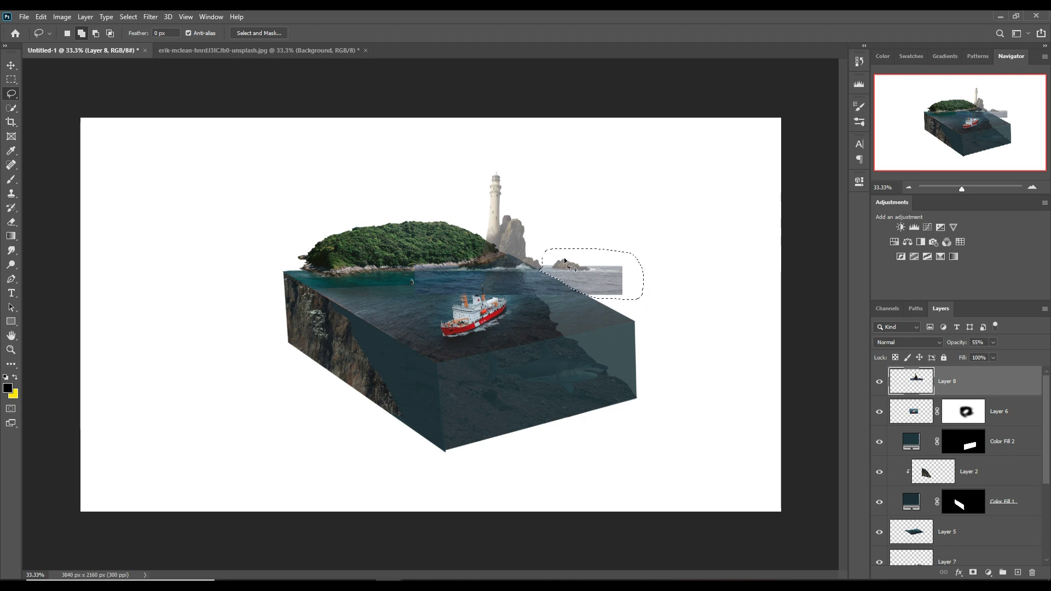
pyautogui.press('Delete')
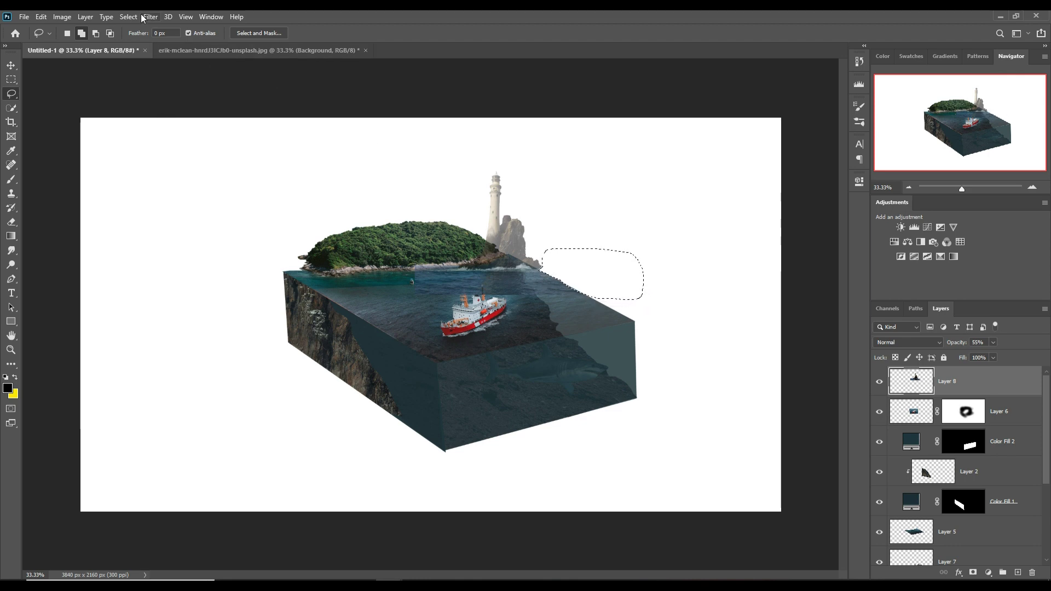
pyautogui.click(128, 16)
pyautogui.click(137, 36)
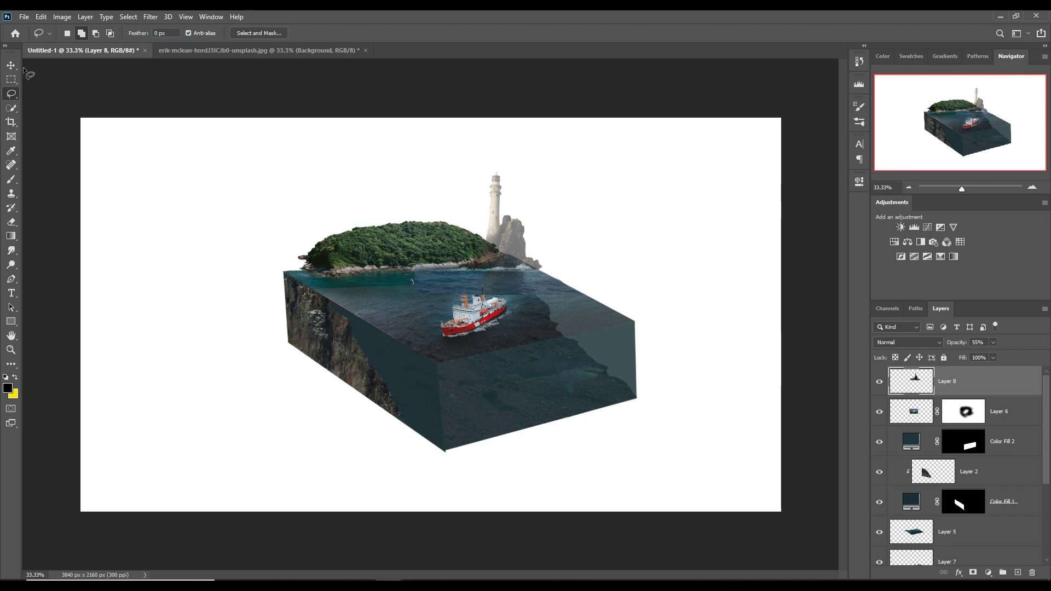
# Step: Restore Layer 8 to 100% opacity, add a mask, and softly brush away the water patch's edges
pyautogui.press('v')
pyautogui.moveTo(990, 352); pyautogui.dragTo(1020, 354)
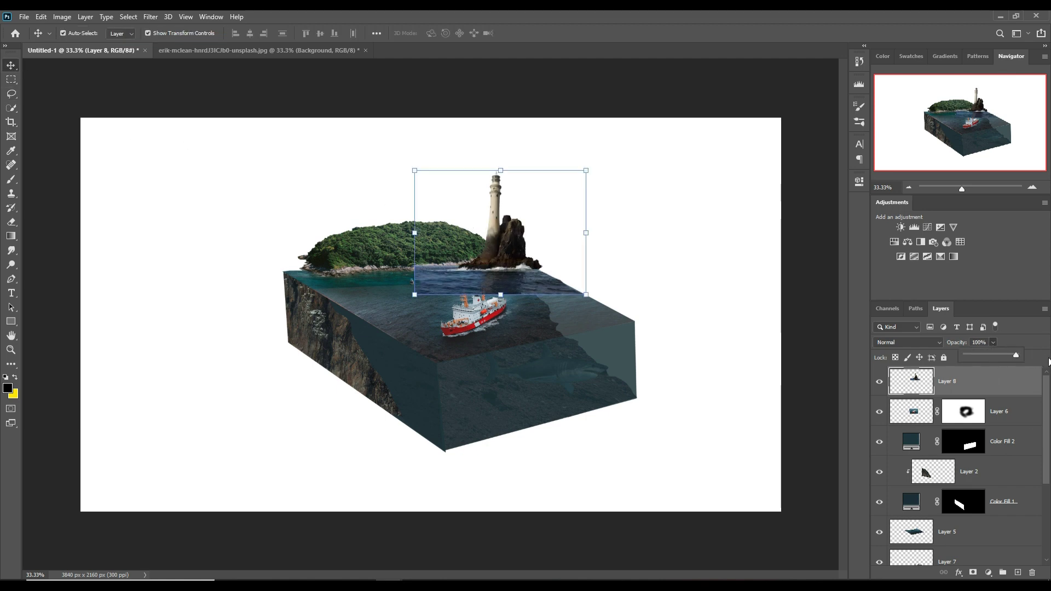
pyautogui.click(974, 573)
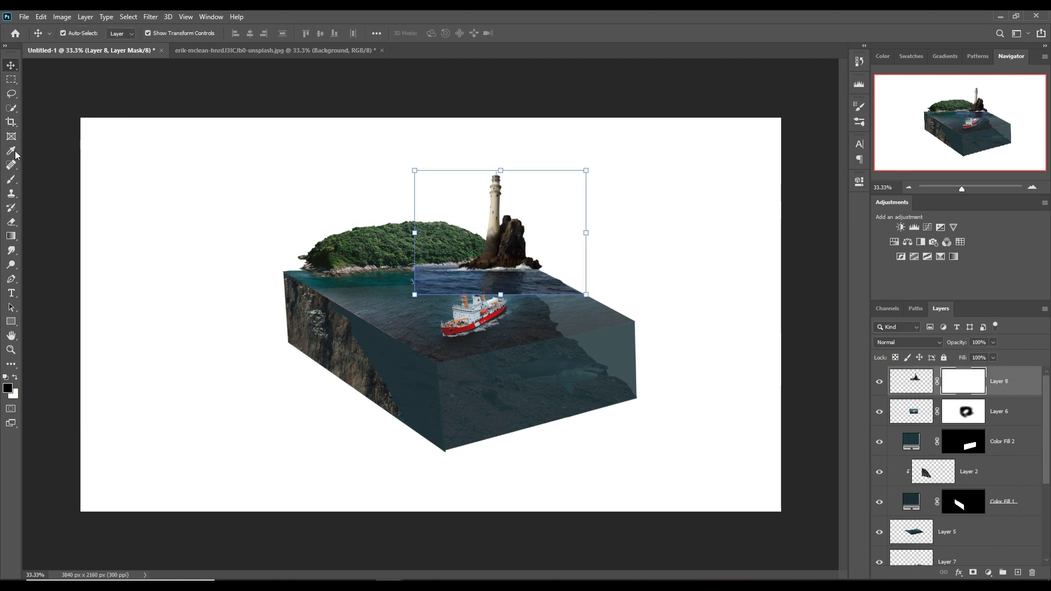
pyautogui.press('b')
pyautogui.click(447, 328)
pyautogui.moveTo(448, 343); pyautogui.dragTo(462, 305)
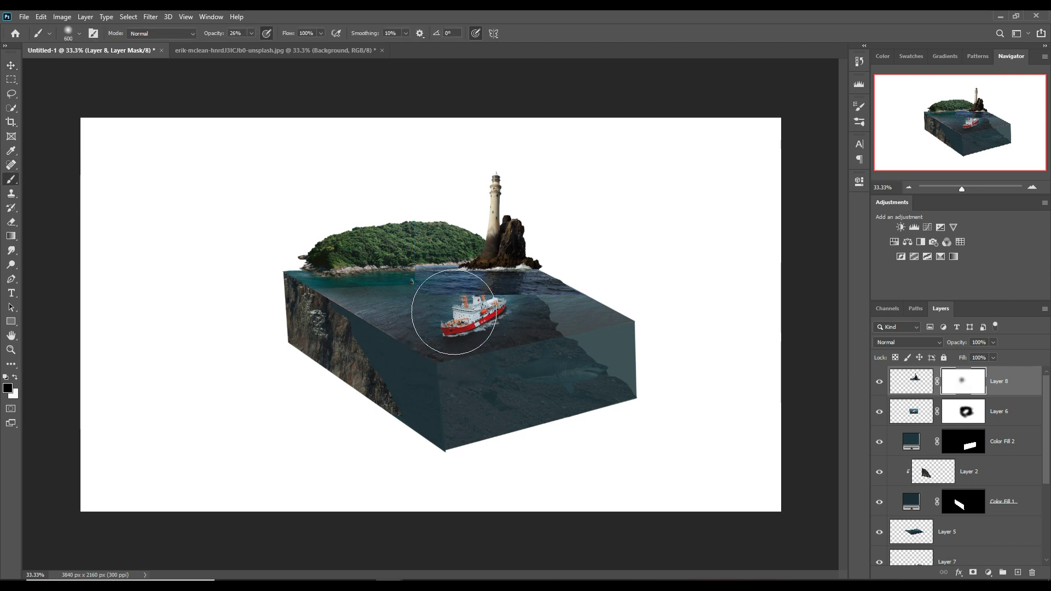
pyautogui.moveTo(525, 364)
pyautogui.mouseDown()
pyautogui.moveTo(540, 347)
pyautogui.moveTo(558, 352)
pyautogui.moveTo(589, 296)
pyautogui.moveTo(564, 318)
pyautogui.moveTo(530, 321)
pyautogui.moveTo(575, 316)
pyautogui.mouseUp()
pyautogui.press('[')
pyautogui.press('[')
pyautogui.press('[')
pyautogui.press('[')
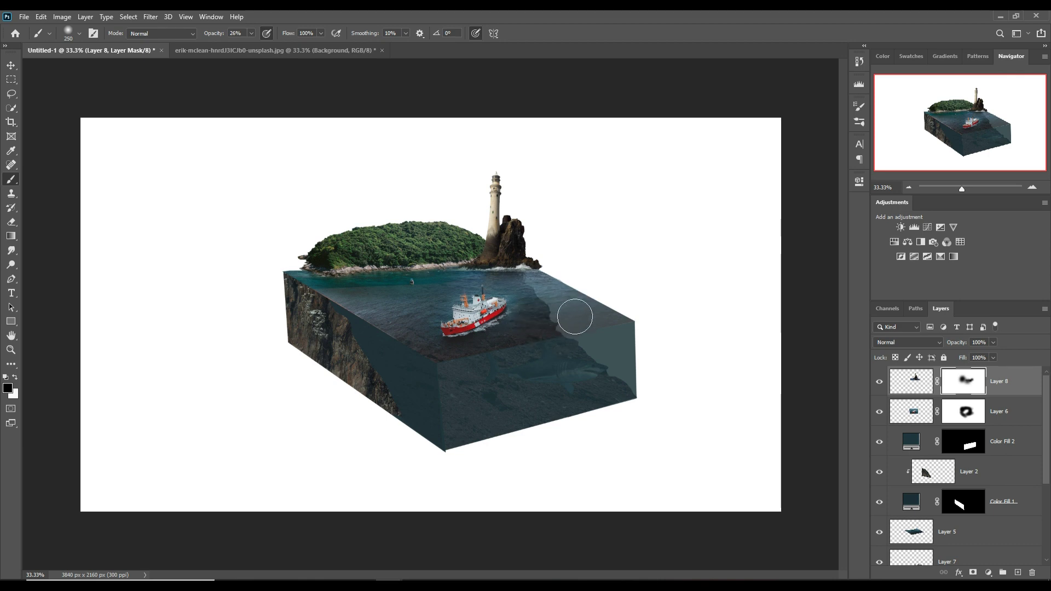
# Step: Select the Background layer in the Layers panel
pyautogui.click(11, 66)
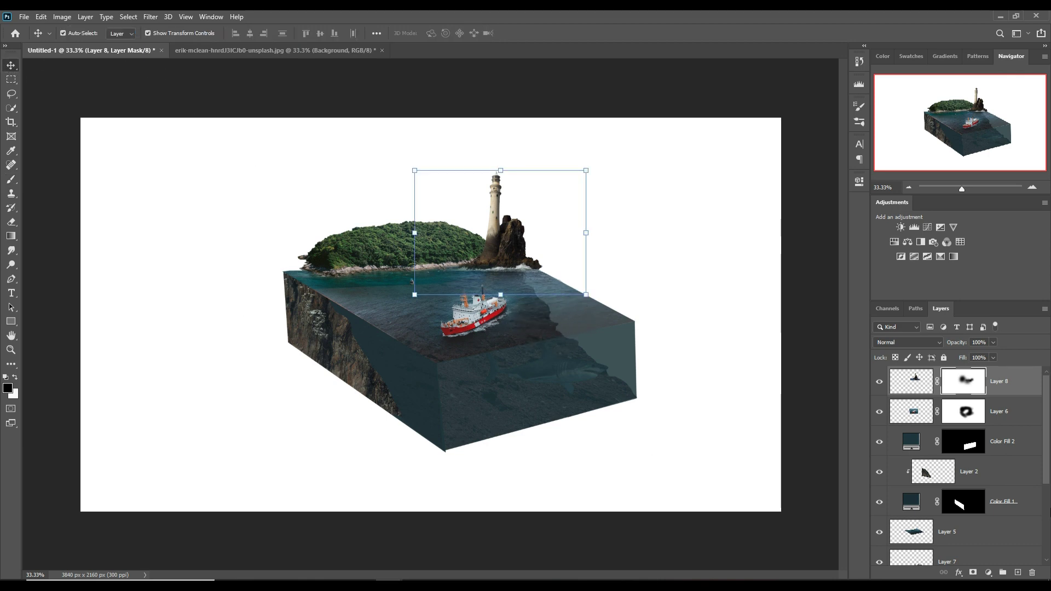
pyautogui.scroll(-5, 1005, 504)
pyautogui.click(992, 552)
# Step: On a new layer, brush full-opacity dark shadow lines along the block's bottom-left and bottom-right edges
pyautogui.click(1018, 572)
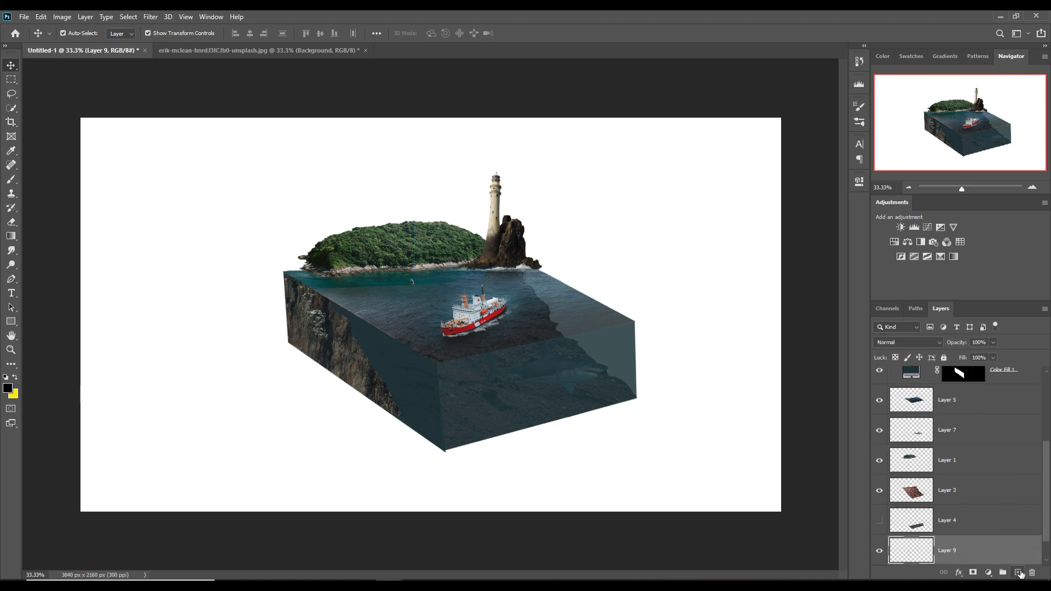
pyautogui.click(10, 181)
pyautogui.press('0')
pyautogui.press('[')
pyautogui.press('[')
pyautogui.press('[')
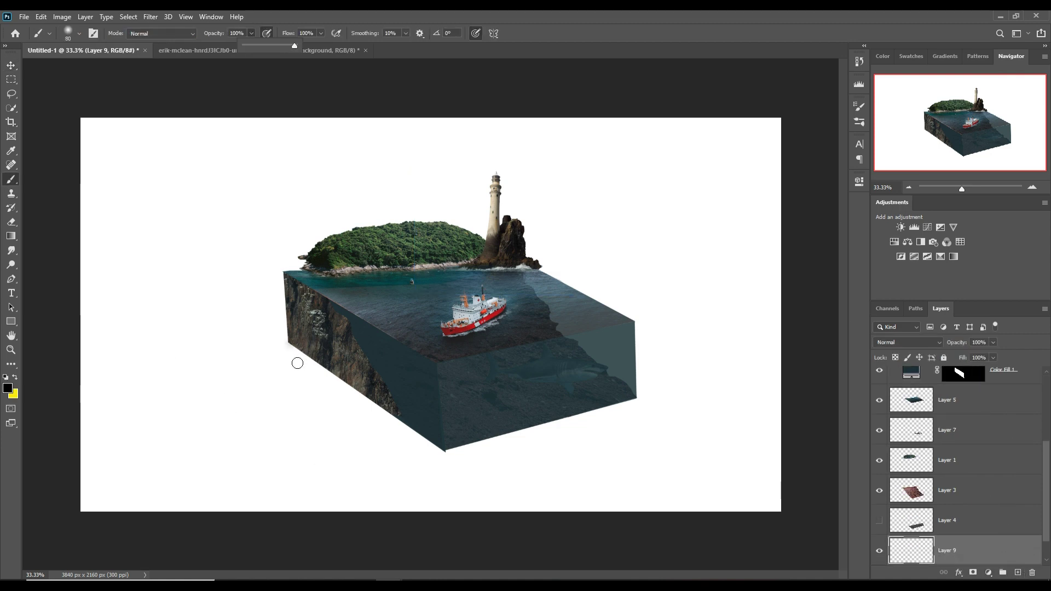
pyautogui.click(297, 350)
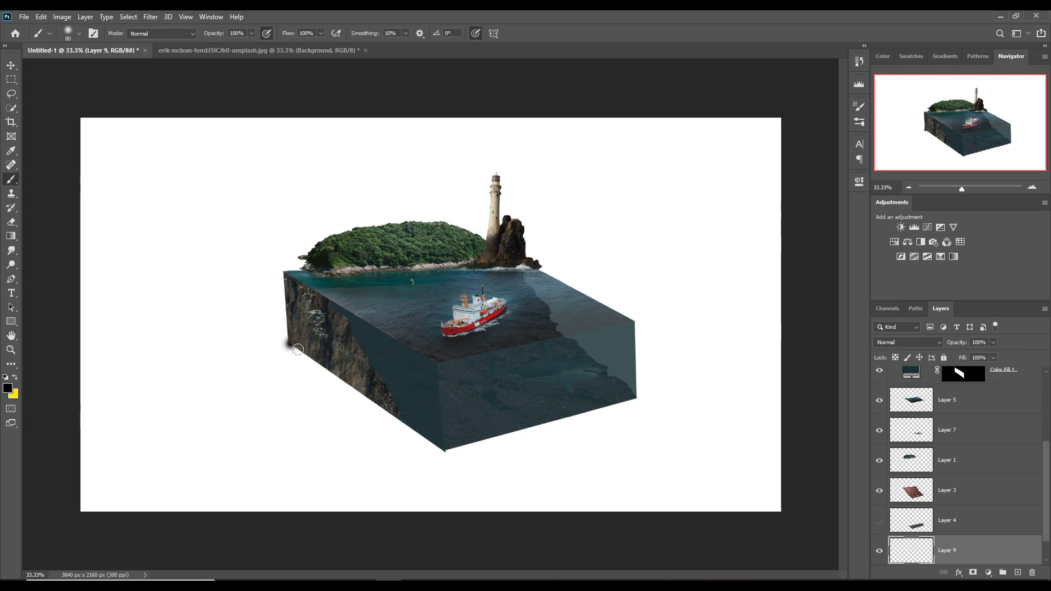
pyautogui.keyDown('shift'); pyautogui.click(448, 456); pyautogui.keyUp('shift')
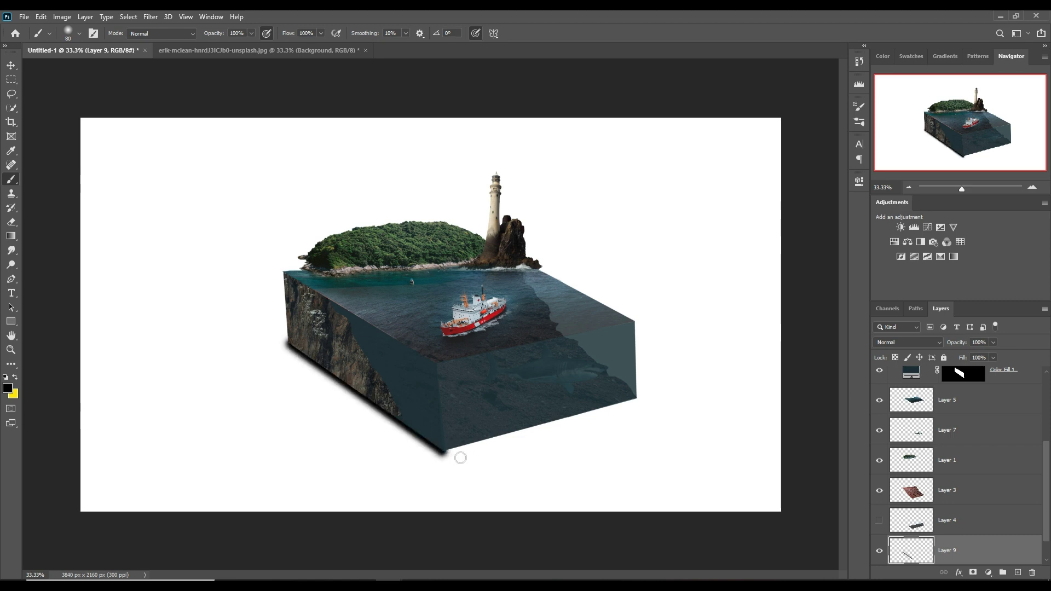
pyautogui.keyDown('shift'); pyautogui.click(640, 407); pyautogui.keyUp('shift')
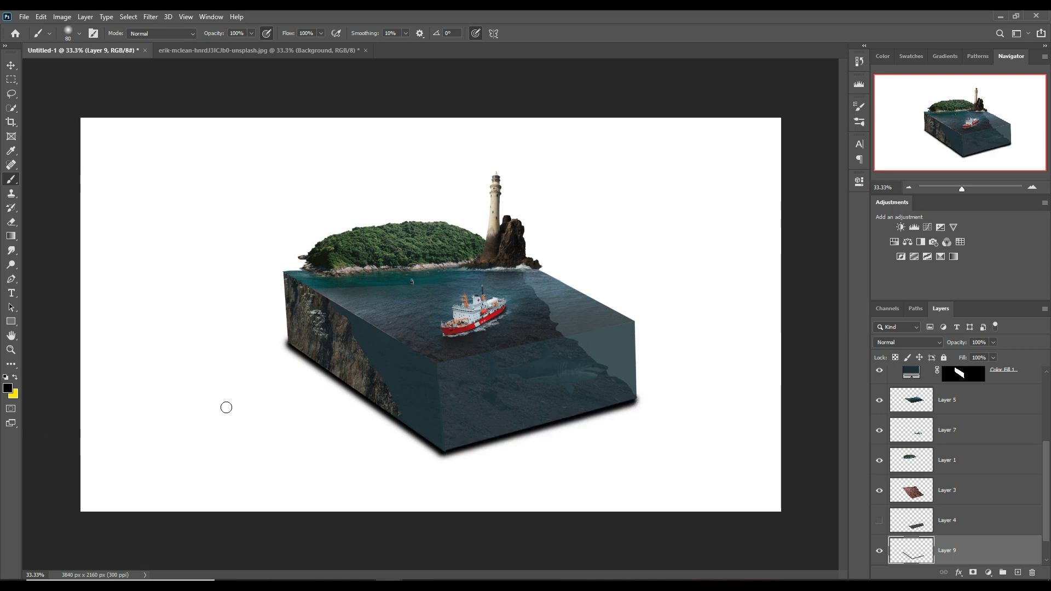
# Step: Enlarge the brush and select the Background layer
pyautogui.press(']')
pyautogui.press(']')
pyautogui.press(']')
pyautogui.press(']')
pyautogui.press(']')
pyautogui.press(']')
pyautogui.press(']')
pyautogui.scroll(-1, 1018, 547)
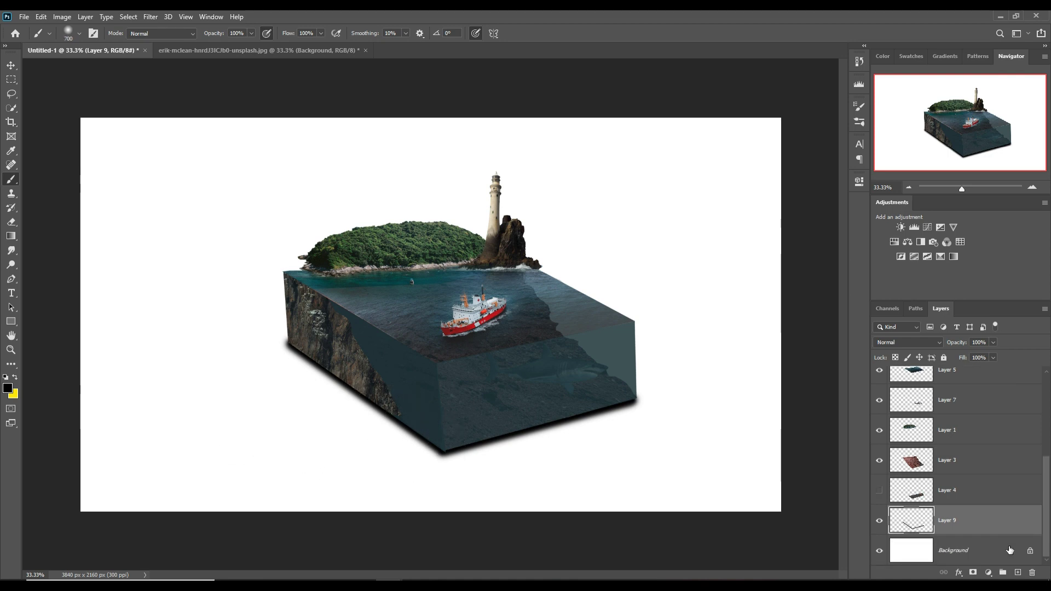
pyautogui.click(1023, 562)
# Step: Paint a soft black shadow on Layer 10, stretching it wider and flattening it
pyautogui.click(351, 410)
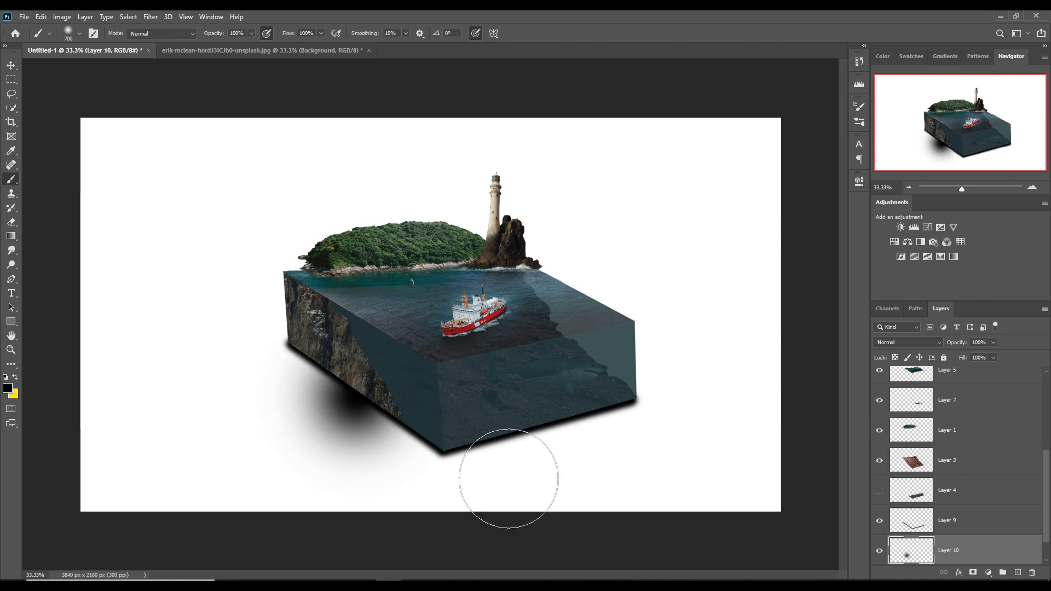
pyautogui.click(10, 69)
pyautogui.moveTo(464, 404); pyautogui.dragTo(740, 398)
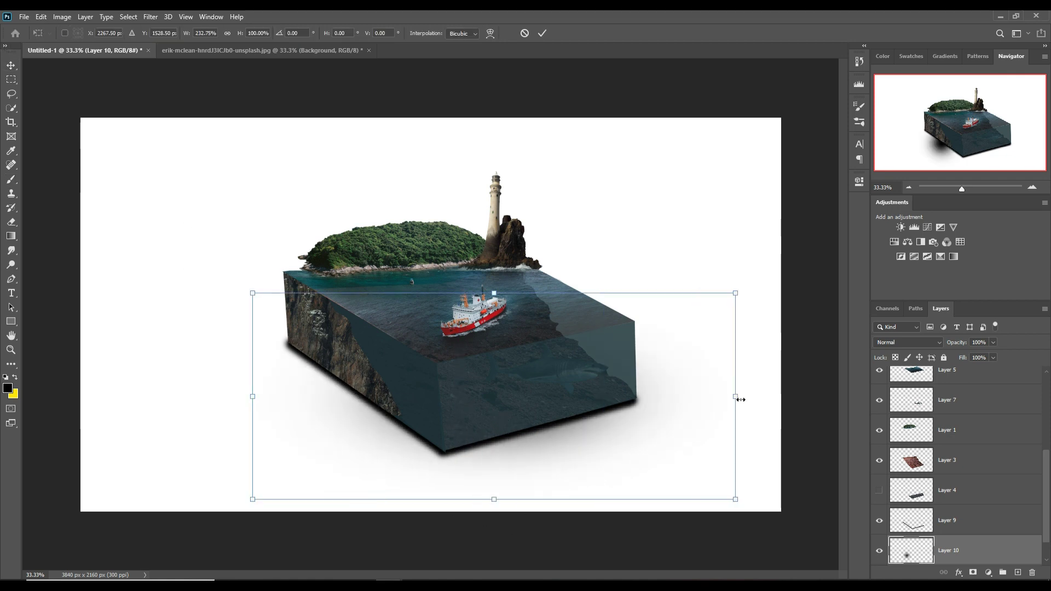
pyautogui.moveTo(501, 296)
pyautogui.mouseDown()
pyautogui.moveTo(507, 363)
pyautogui.moveTo(403, 376)
pyautogui.mouseUp()
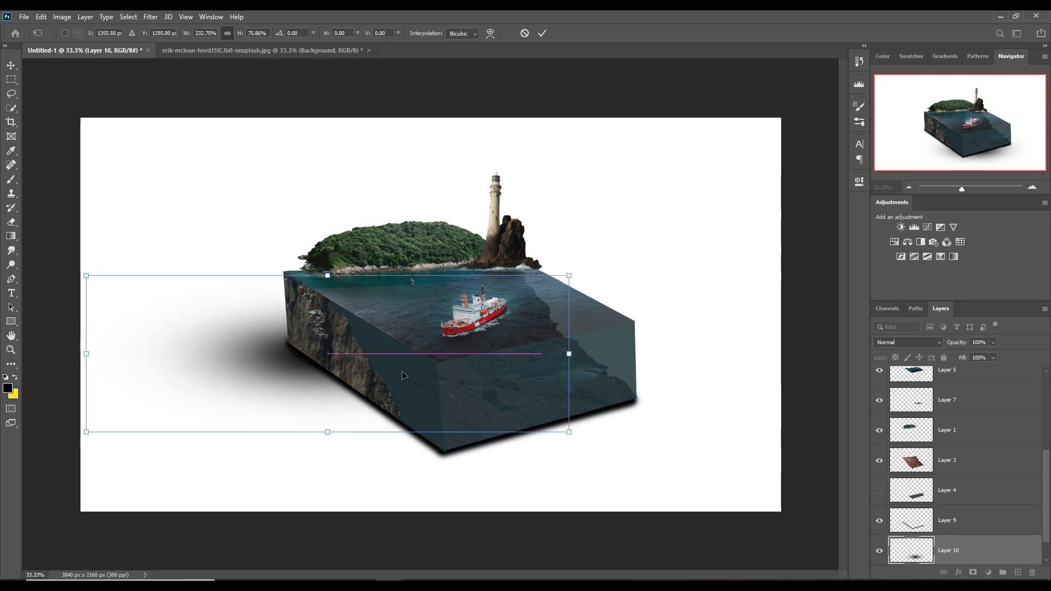
pyautogui.press('Return')
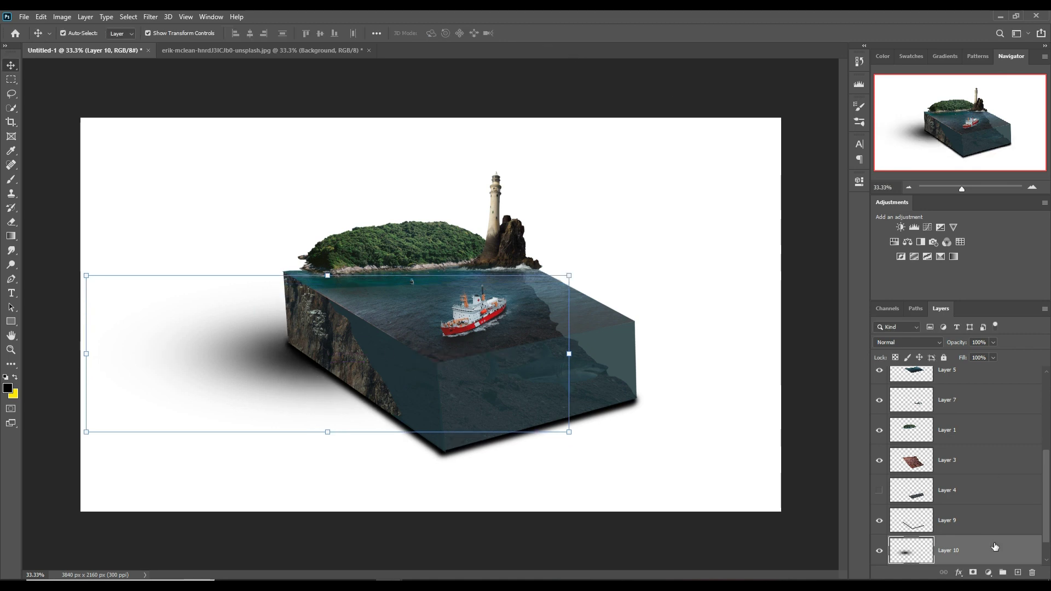
# Step: Duplicate the shadow layer and shift the copy down-right beneath the block
pyautogui.rightClick(994, 548)
pyautogui.click(934, 140)
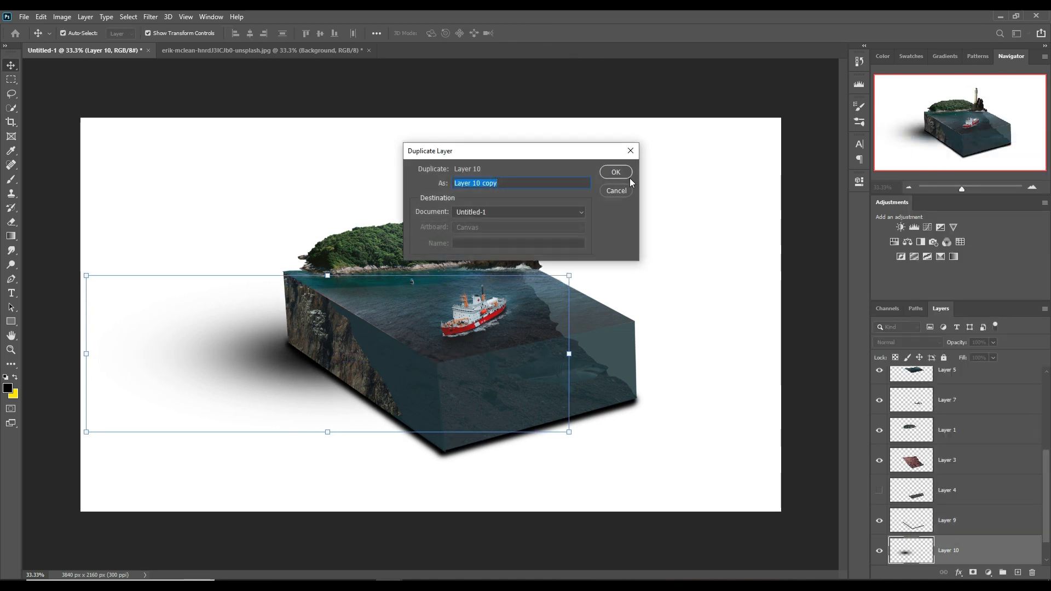
pyautogui.click(618, 174)
pyautogui.moveTo(265, 362); pyautogui.dragTo(322, 384)
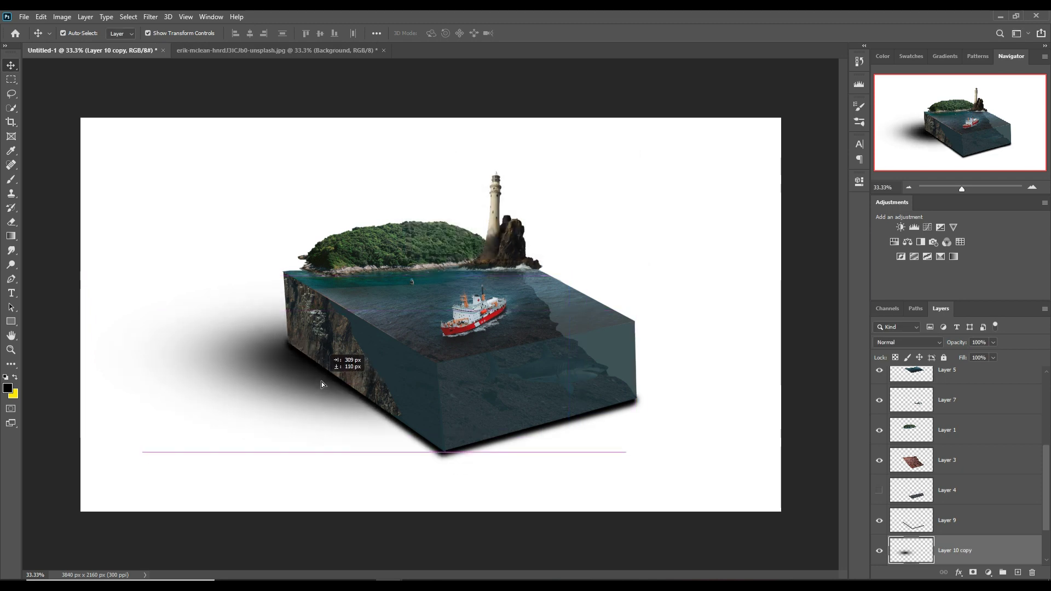
pyautogui.moveTo(321, 382); pyautogui.dragTo(321, 382)
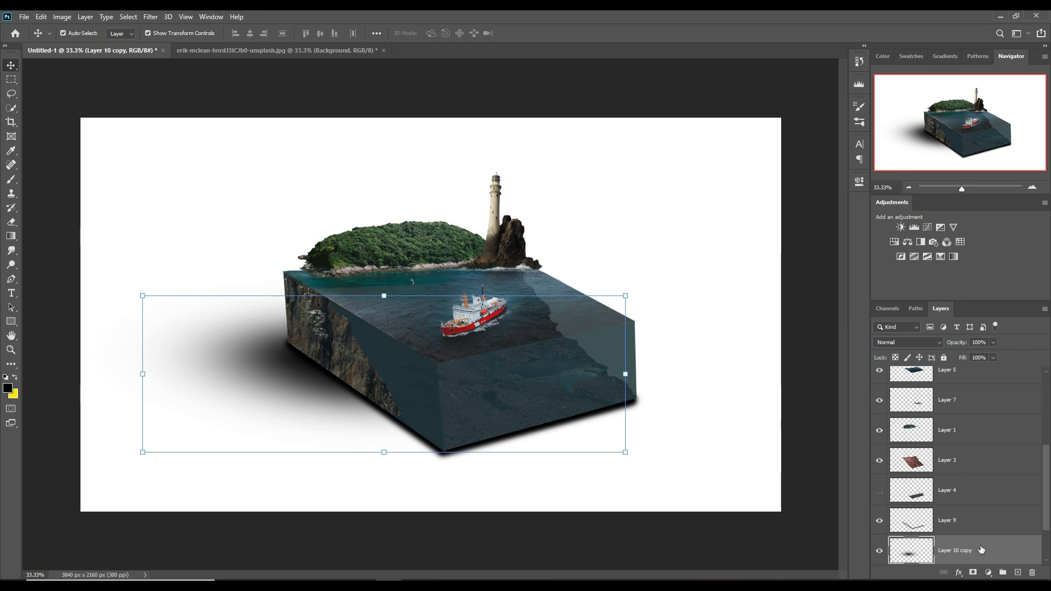
# Step: Create Layer 10 copy 2 and copy 3, each shifted further down-right under the block
pyautogui.rightClick(981, 549)
pyautogui.click(930, 143)
pyautogui.click(619, 174)
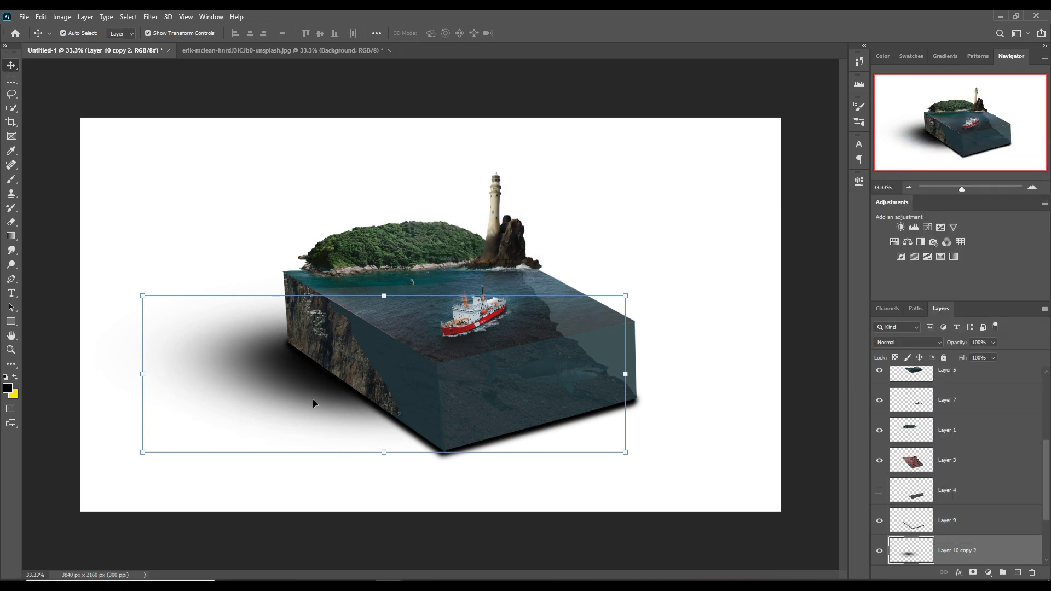
pyautogui.moveTo(317, 393); pyautogui.dragTo(360, 419)
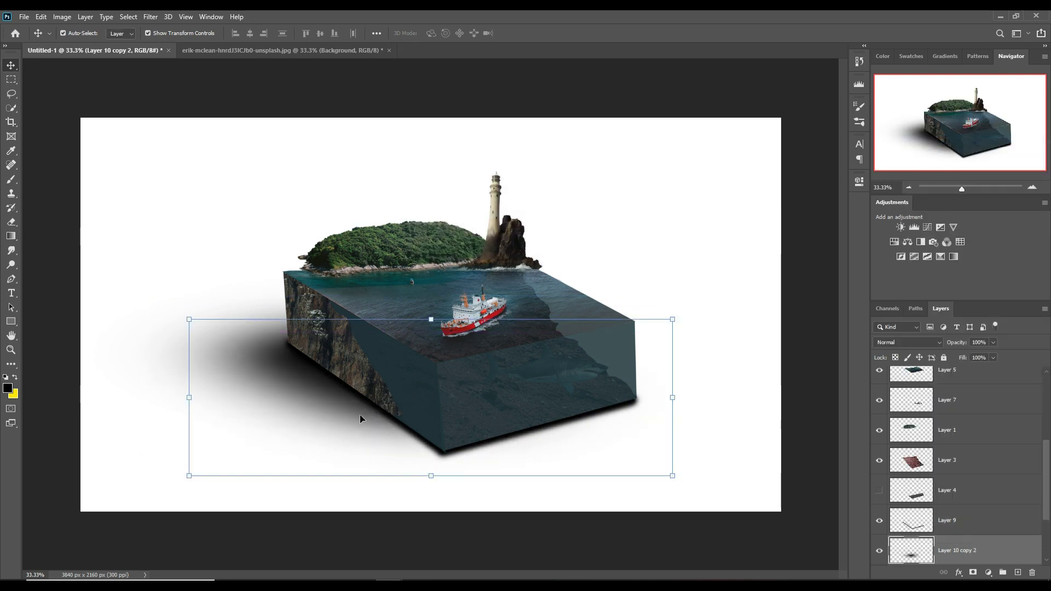
pyautogui.rightClick(1002, 546)
pyautogui.click(931, 144)
pyautogui.click(616, 174)
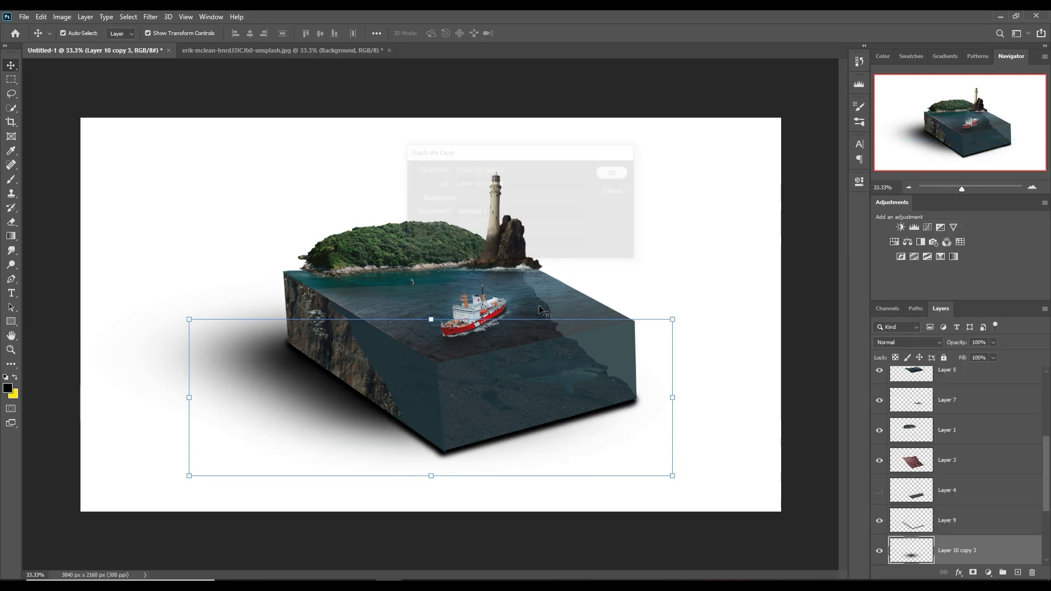
pyautogui.moveTo(355, 421); pyautogui.dragTo(379, 442)
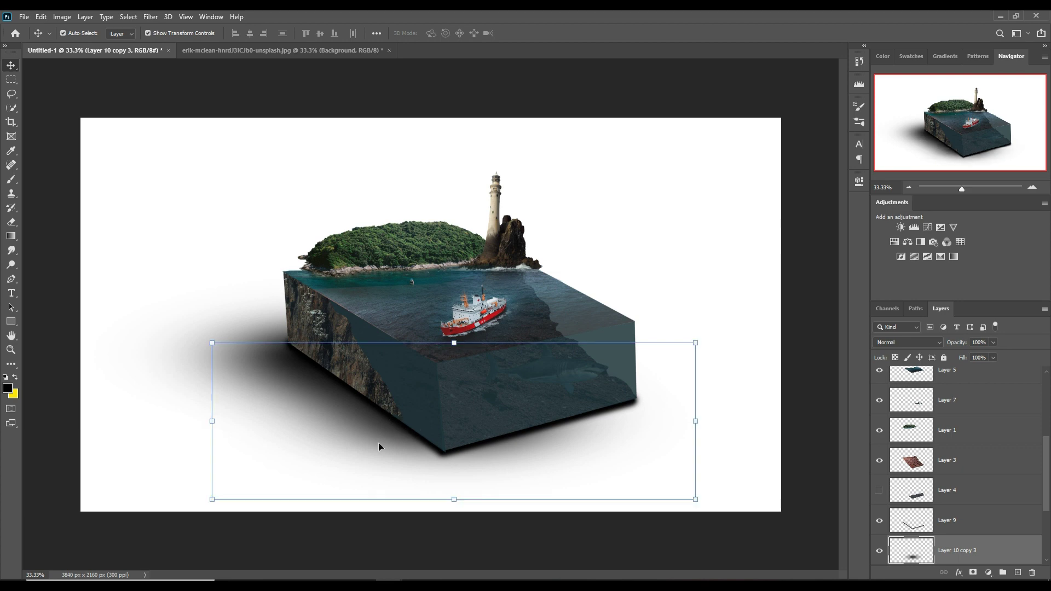
# Step: Create Layer 10 copy 4, shrunk with its top lowered and nudged up slightly
pyautogui.rightClick(996, 559)
pyautogui.click(931, 149)
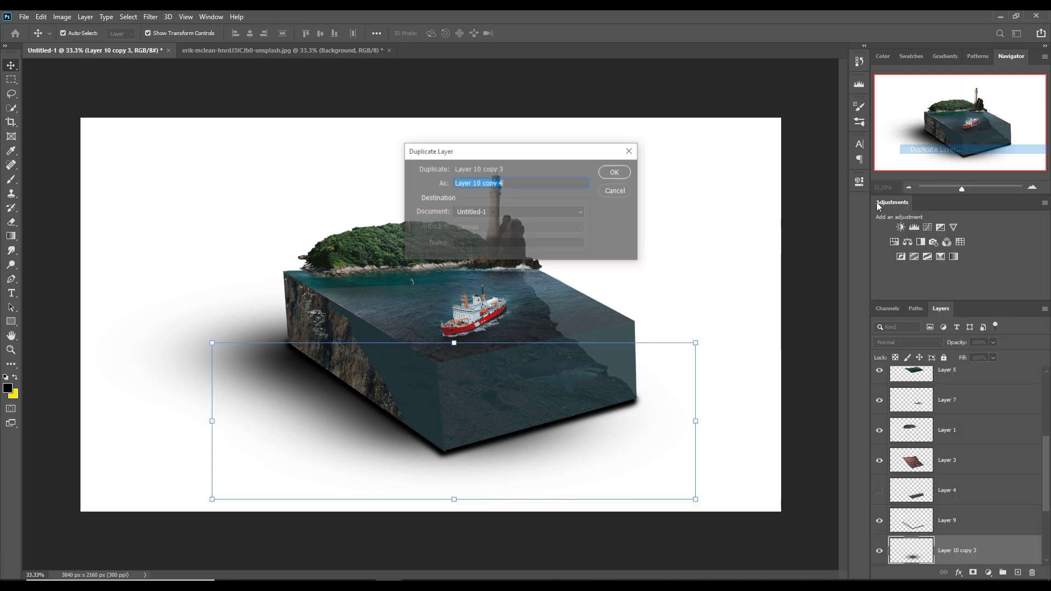
pyautogui.click(616, 174)
pyautogui.hotkey('ctrl', 't')
pyautogui.moveTo(453, 342); pyautogui.dragTo(482, 402)
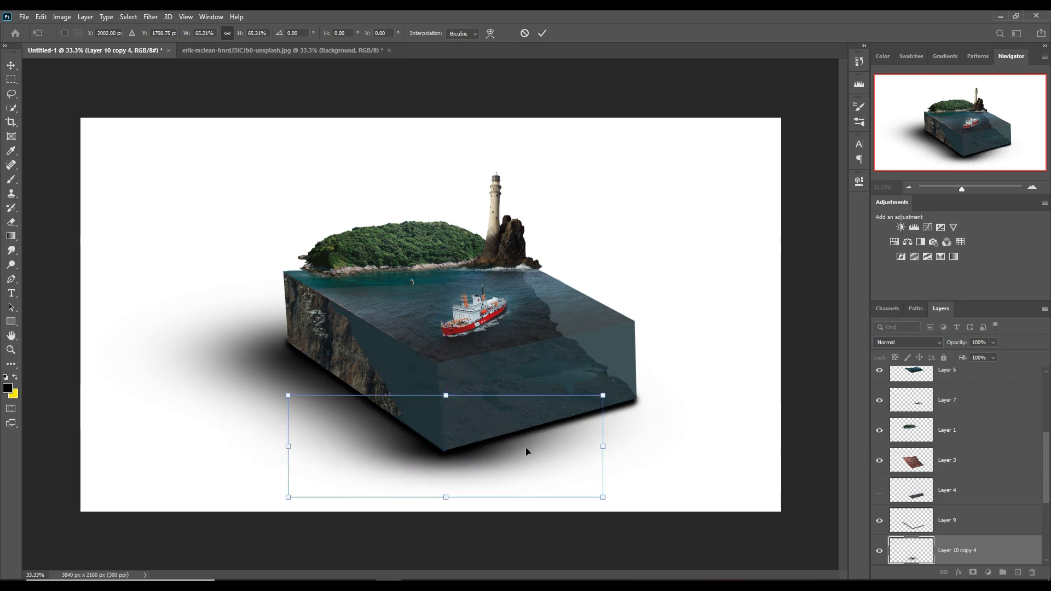
pyautogui.press('Up')
pyautogui.press('Up')
pyautogui.press('Up')
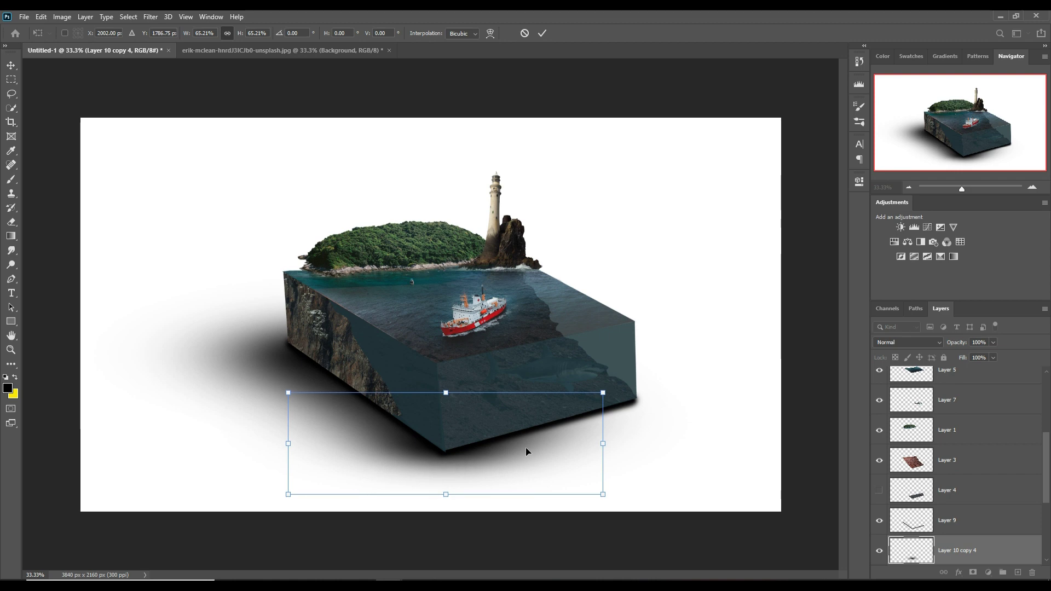
pyautogui.click(543, 34)
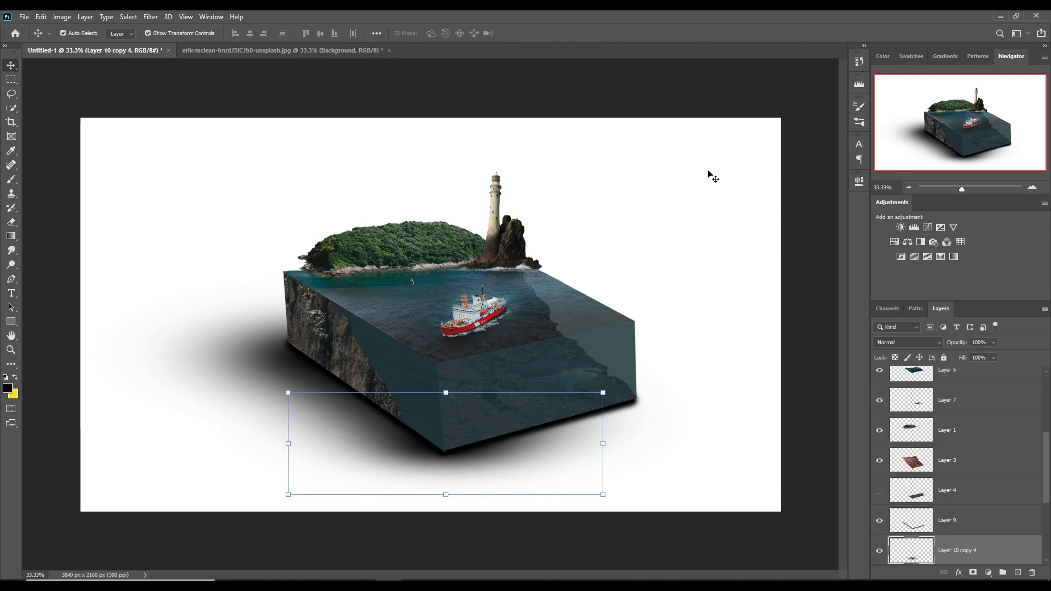
# Step: Create Layer 10 copy 5 and move it under the block's right side
pyautogui.rightClick(977, 561)
pyautogui.click(938, 155)
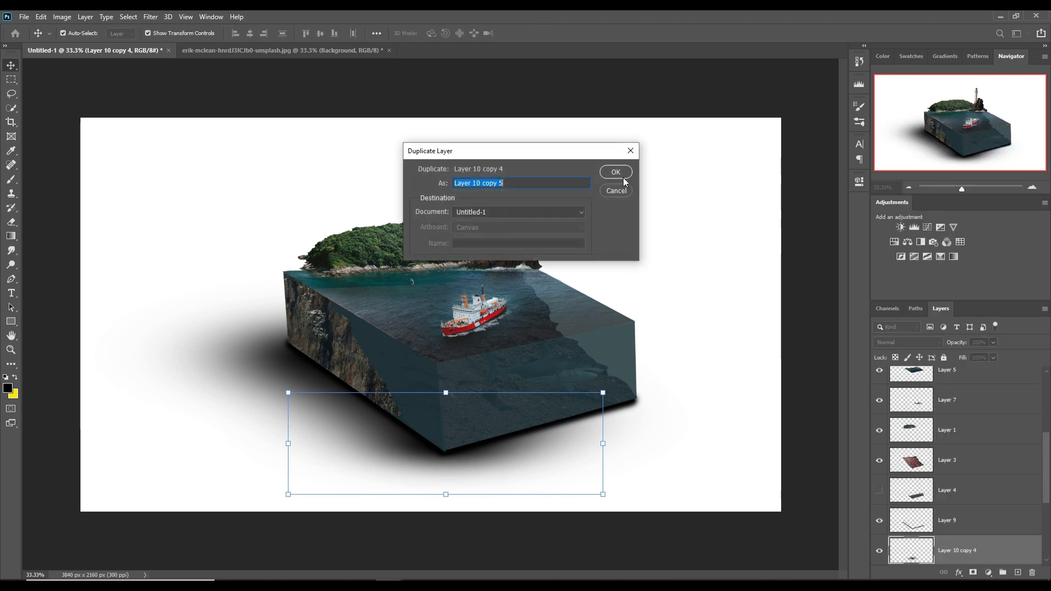
pyautogui.click(616, 172)
pyautogui.hotkey('ctrl', 't')
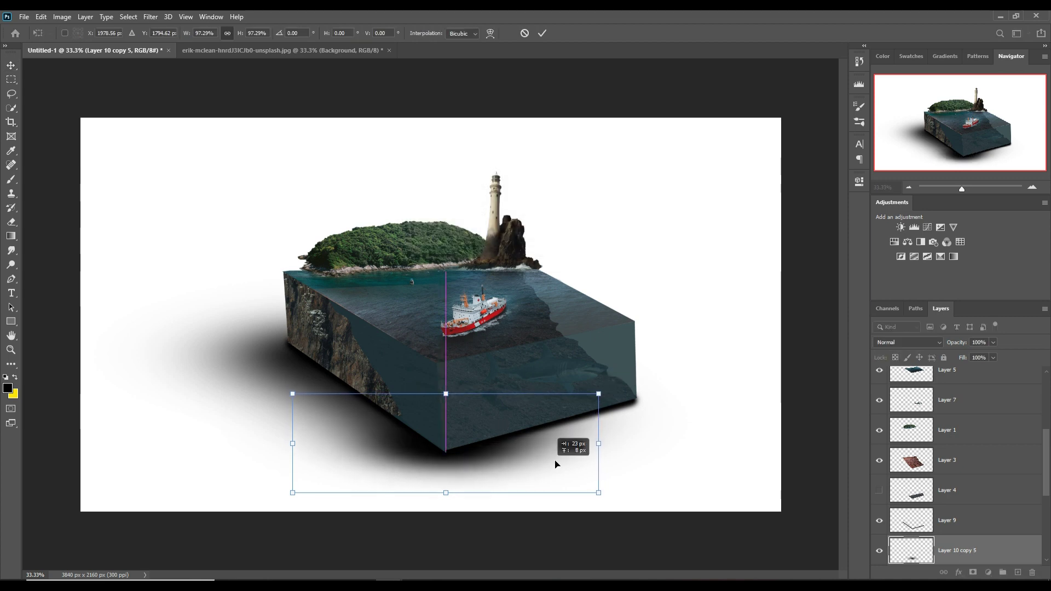
pyautogui.moveTo(556, 465); pyautogui.dragTo(604, 459)
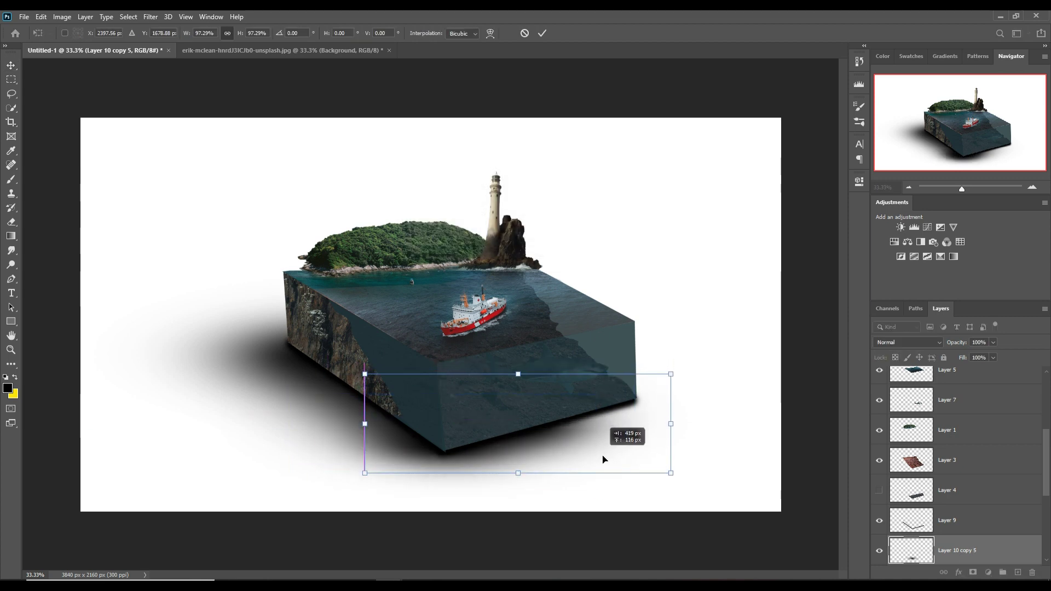
pyautogui.press('Return')
# Step: Create Layer 10 copy 6, shrunk and placed toward the block's right corner
pyautogui.rightClick(1016, 557)
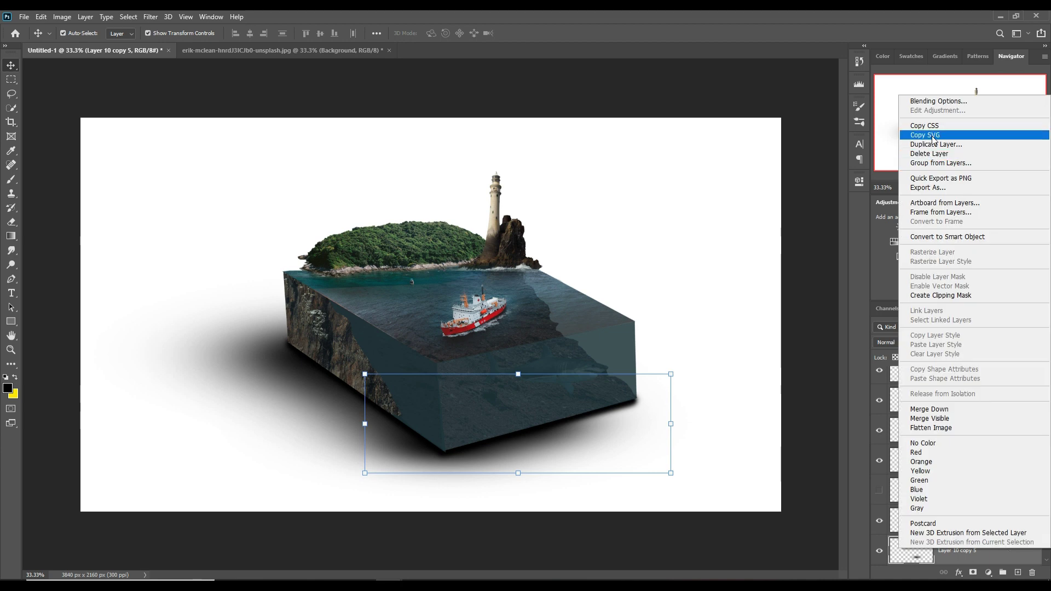
pyautogui.click(936, 144)
pyautogui.click(615, 171)
pyautogui.hotkey('ctrl', 't')
pyautogui.moveTo(672, 376); pyautogui.dragTo(650, 398)
pyautogui.moveTo(588, 435); pyautogui.dragTo(668, 419)
pyautogui.press('Up')
pyautogui.press('Up')
pyautogui.press('Up')
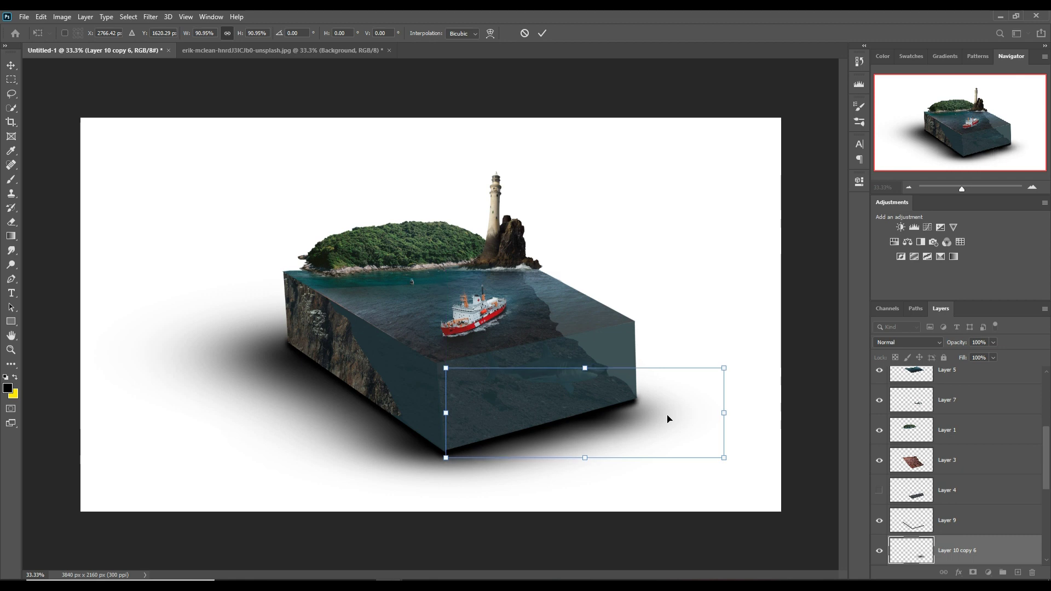
pyautogui.press('Right')
pyautogui.press('Right')
pyautogui.press('Right')
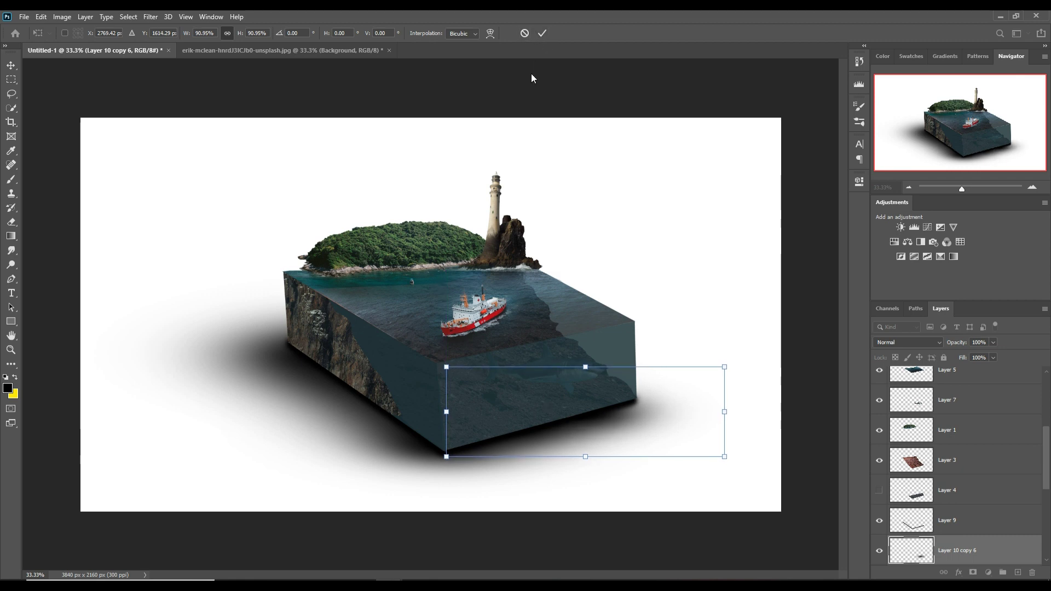
pyautogui.click(542, 33)
# Step: Warp the Layer 10 copy 4 shadow to bend near the block's bottom corner
pyautogui.click(433, 442)
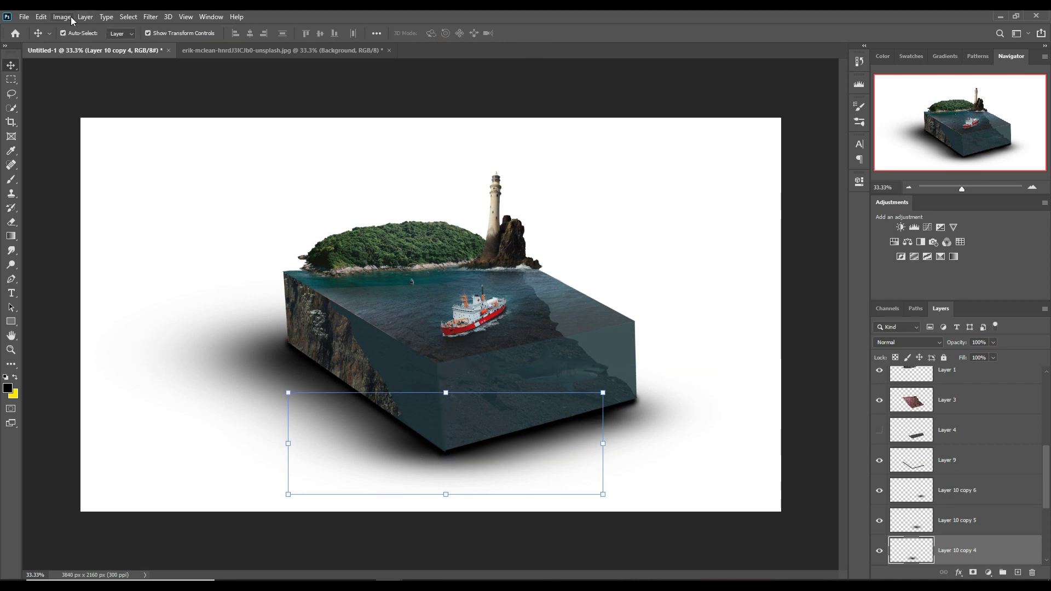
pyautogui.click(41, 17)
pyautogui.click(200, 342)
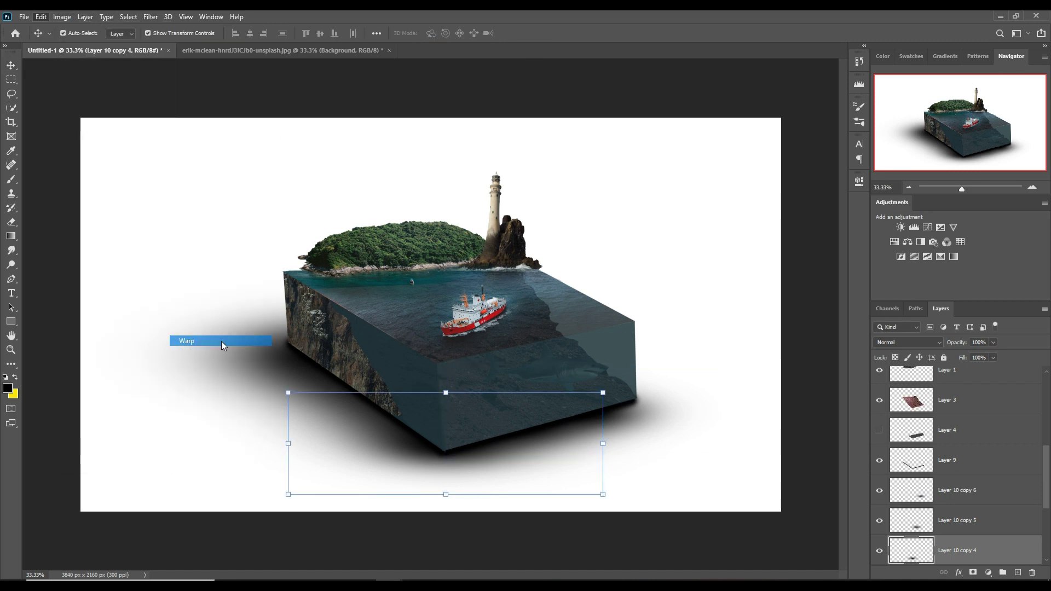
pyautogui.moveTo(436, 449); pyautogui.dragTo(491, 454)
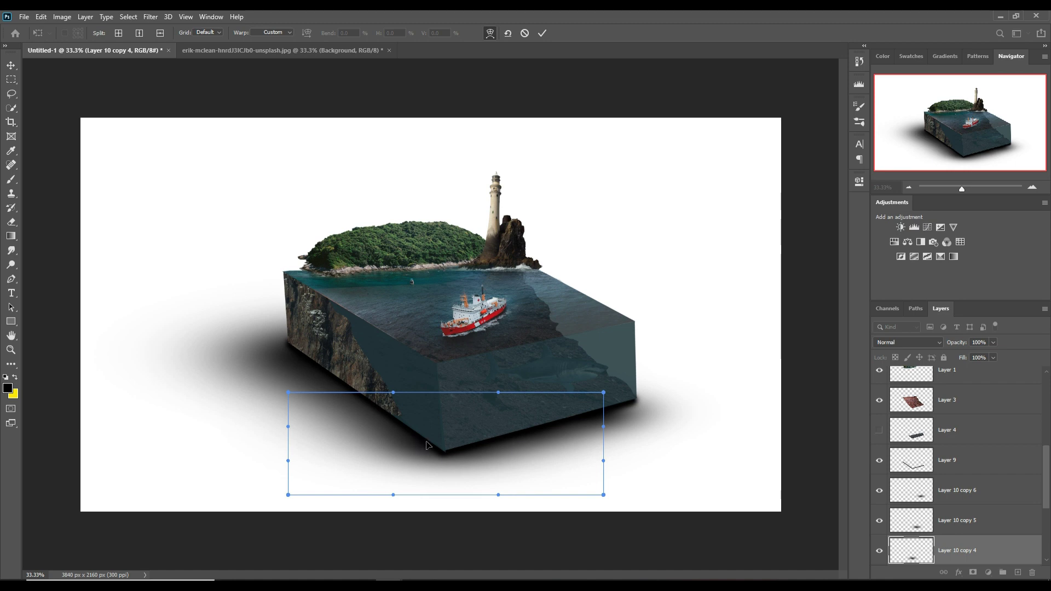
pyautogui.click(548, 31)
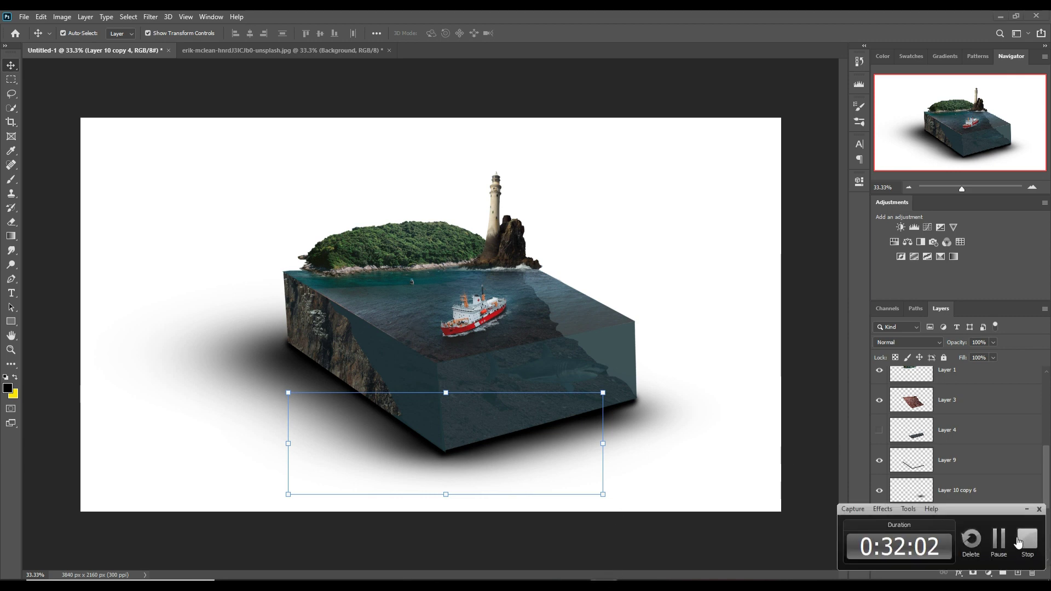
# Step: Select the bottom shadow layer, Layer 10
pyautogui.scroll(-3, 994, 499)
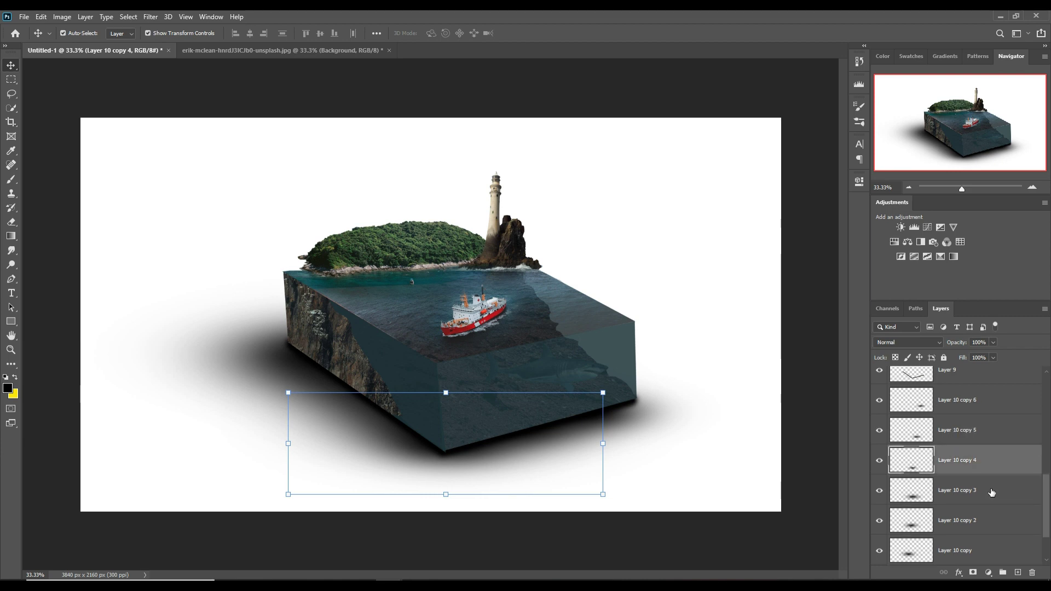
pyautogui.scroll(-2, 988, 492)
pyautogui.click(985, 525)
# Step: Merge Layer 10 through copy 5, then merge the result with Layer 10 copy 6
pyautogui.keyDown('shift'); pyautogui.click(982, 381); pyautogui.keyUp('shift')
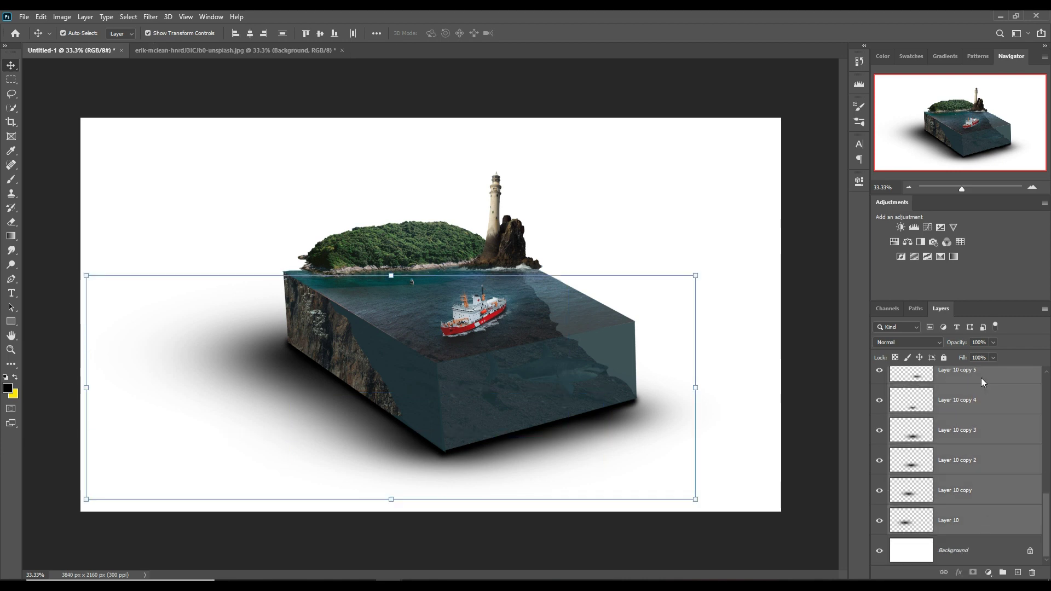
pyautogui.rightClick(982, 378)
pyautogui.click(876, 440)
pyautogui.click(974, 491)
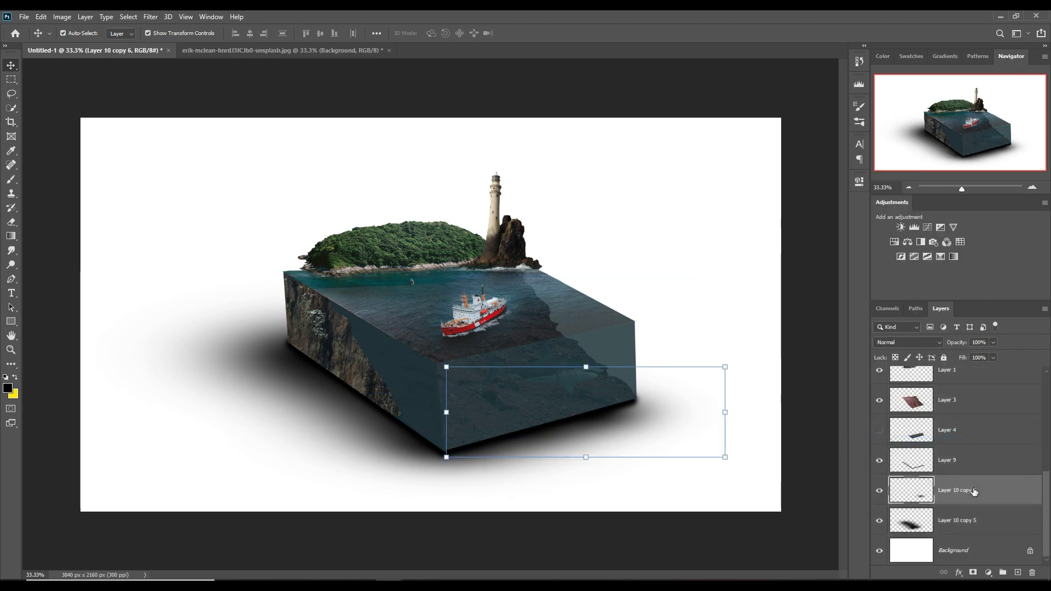
pyautogui.keyDown('shift'); pyautogui.click(974, 520); pyautogui.keyUp('shift')
pyautogui.rightClick(974, 519)
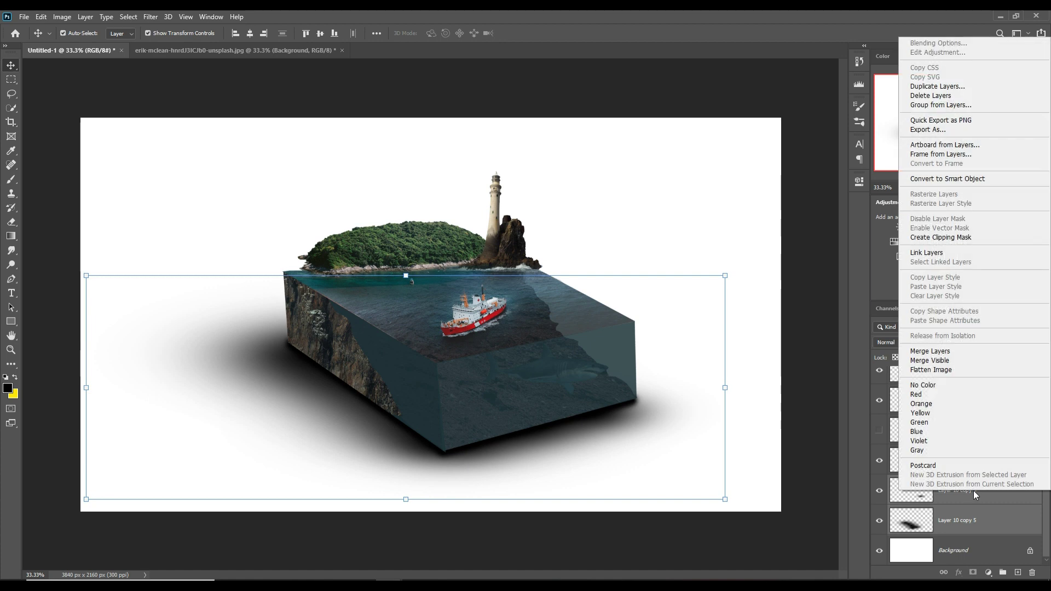
pyautogui.click(934, 353)
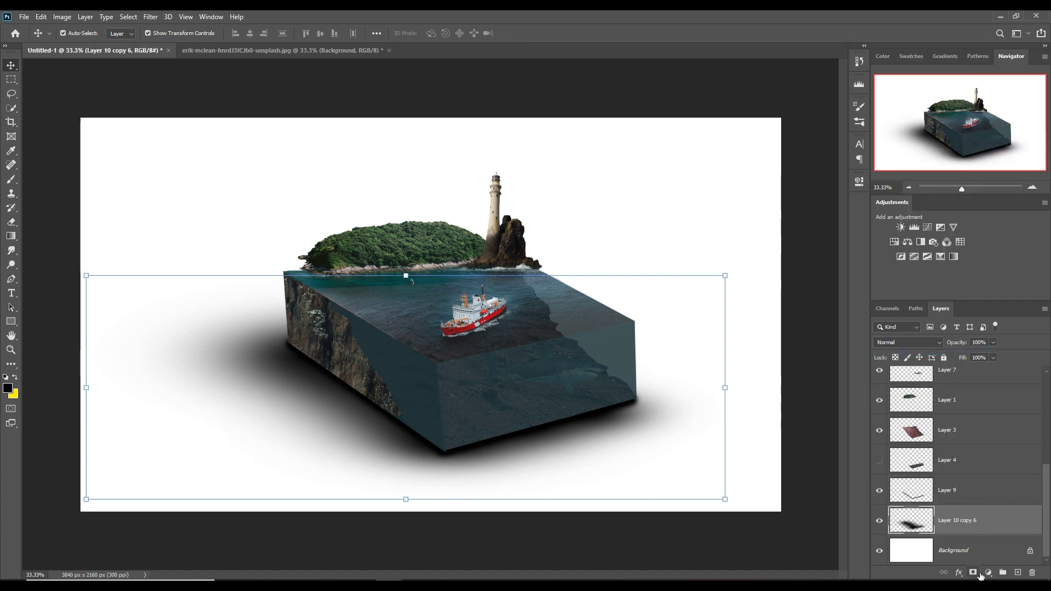
# Step: Mask the merged shadow and paint out the shadow left of the block
pyautogui.click(979, 574)
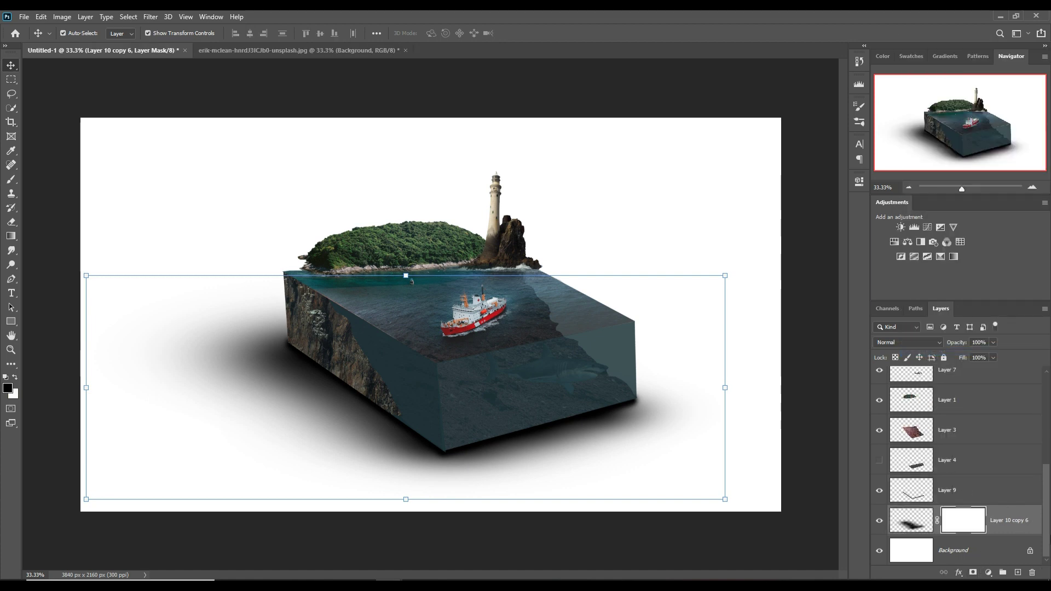
pyautogui.click(11, 179)
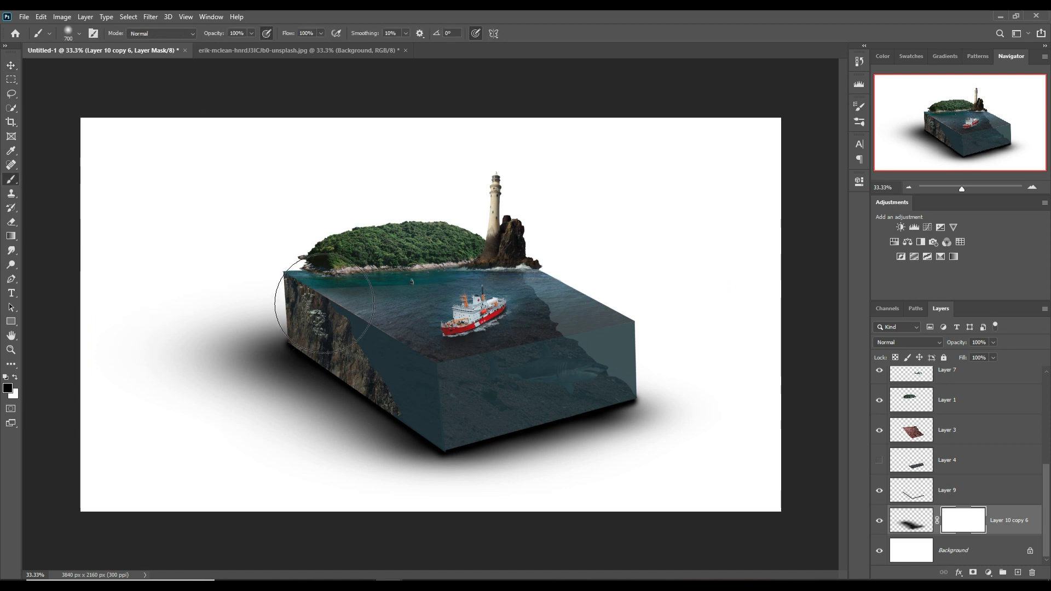
pyautogui.press('[')
pyautogui.press('[')
pyautogui.press('[')
pyautogui.moveTo(294, 321); pyautogui.dragTo(246, 310)
pyautogui.press(']')
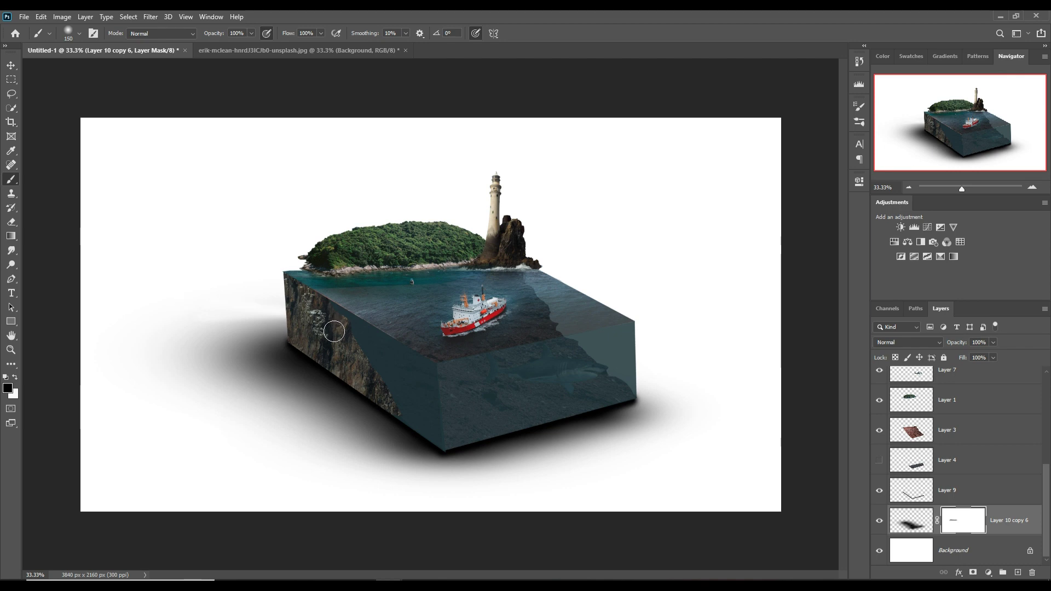
pyautogui.moveTo(307, 338); pyautogui.dragTo(174, 335)
pyautogui.moveTo(323, 343); pyautogui.dragTo(193, 335)
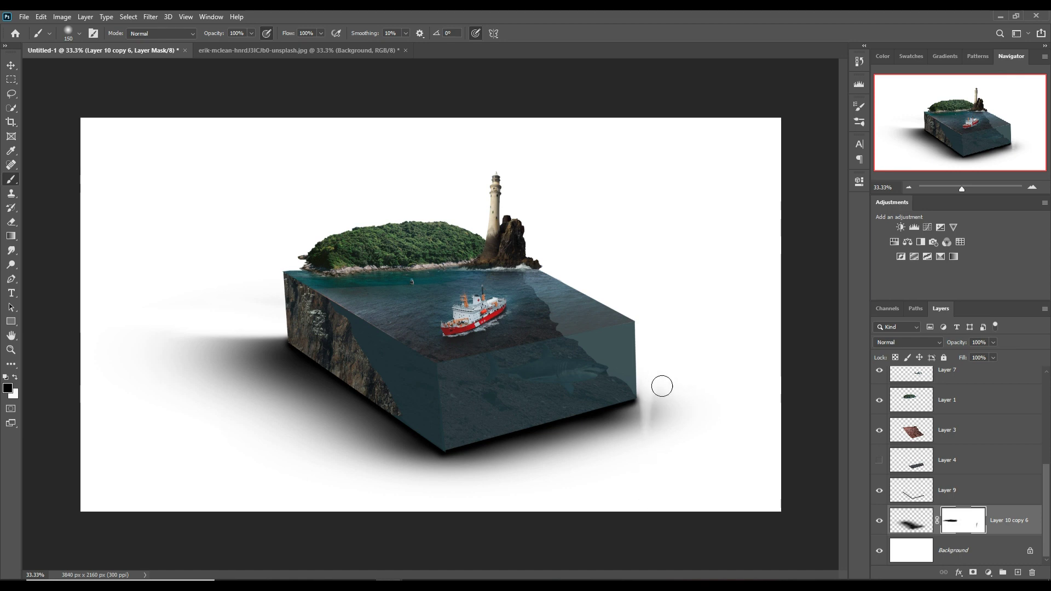
# Step: Brush the shadow beside the block's lower-right corner into lighter diagonal streaks
pyautogui.moveTo(640, 390)
pyautogui.mouseDown()
pyautogui.moveTo(641, 445)
pyautogui.moveTo(672, 388)
pyautogui.moveTo(646, 506)
pyautogui.mouseUp()
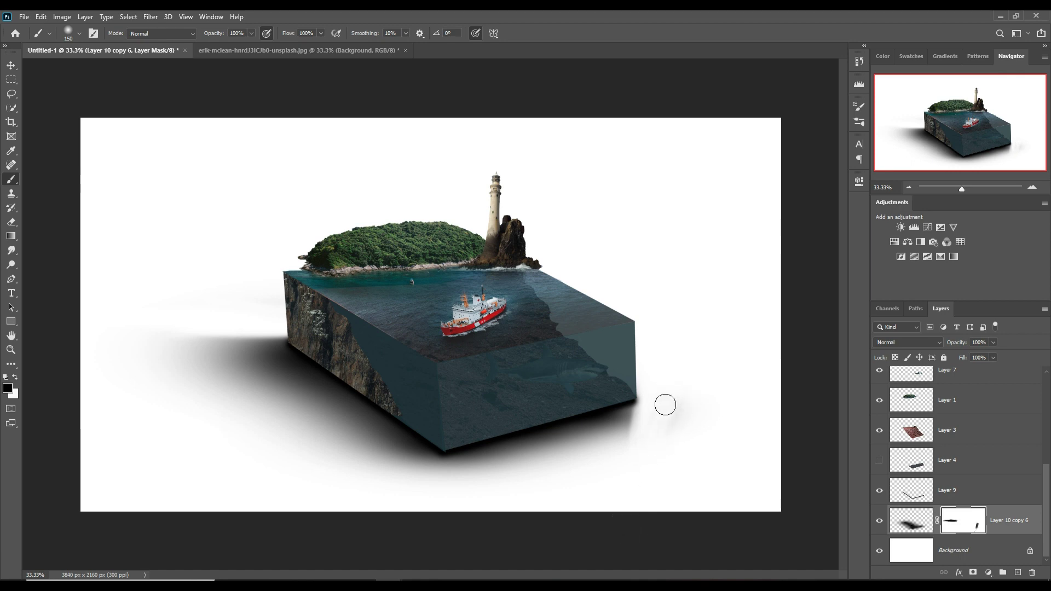
pyautogui.moveTo(664, 406); pyautogui.dragTo(623, 478)
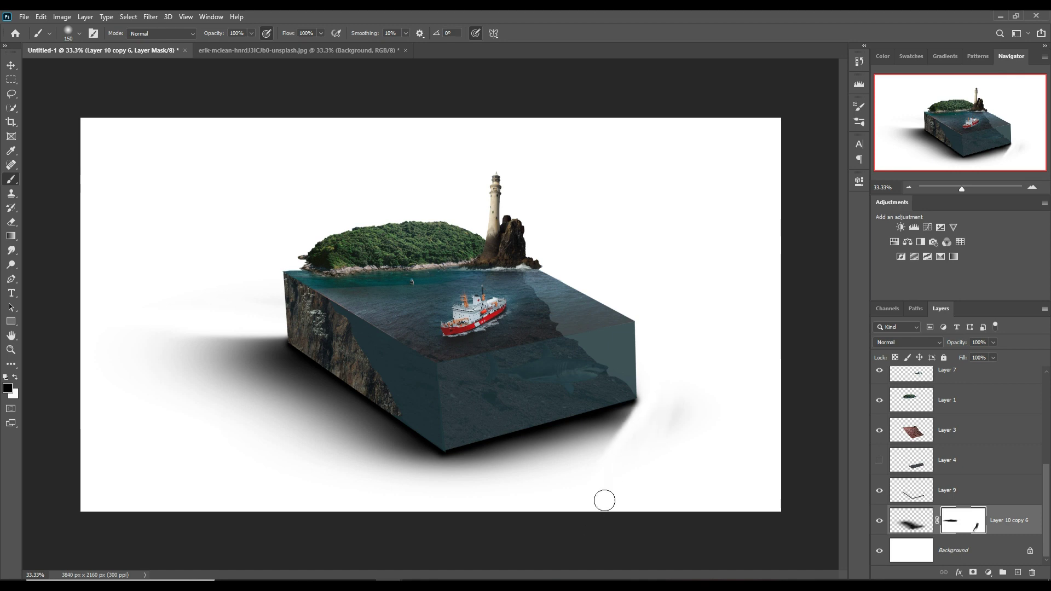
pyautogui.moveTo(657, 401); pyautogui.dragTo(606, 512)
pyautogui.moveTo(690, 415); pyautogui.dragTo(642, 492)
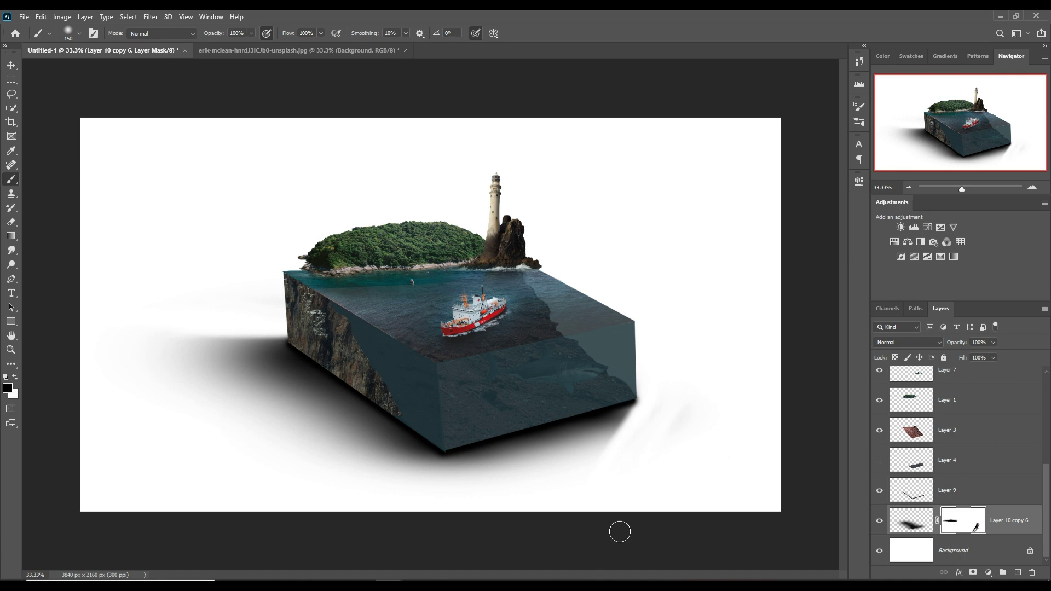
pyautogui.moveTo(701, 398); pyautogui.dragTo(614, 521)
pyautogui.moveTo(668, 394)
pyautogui.mouseDown()
pyautogui.moveTo(625, 453)
pyautogui.moveTo(557, 493)
pyautogui.mouseUp()
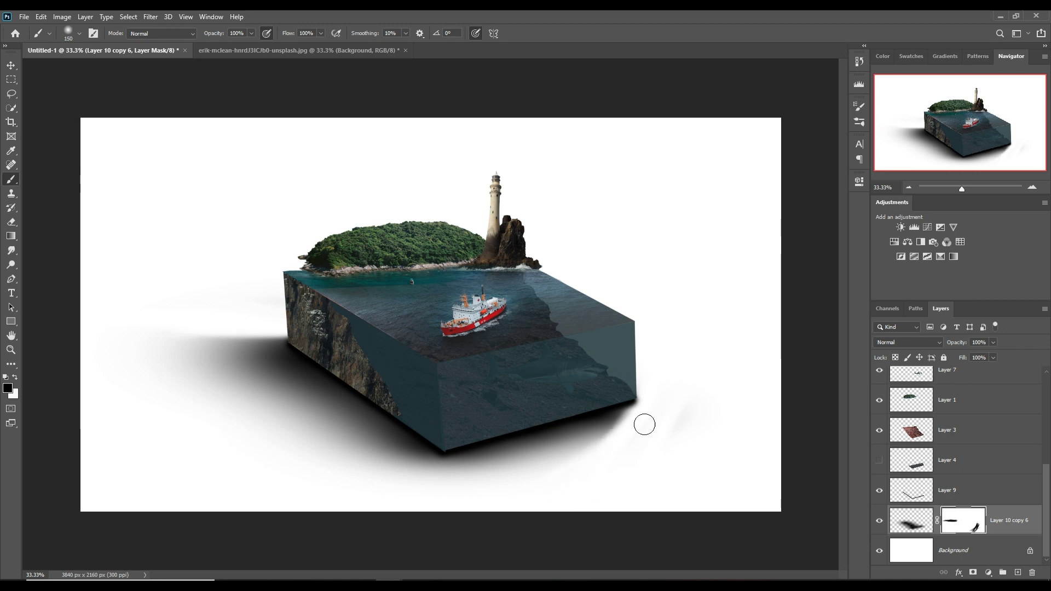
pyautogui.moveTo(642, 424)
pyautogui.mouseDown()
pyautogui.moveTo(549, 513)
pyautogui.moveTo(572, 484)
pyautogui.moveTo(552, 486)
pyautogui.mouseUp()
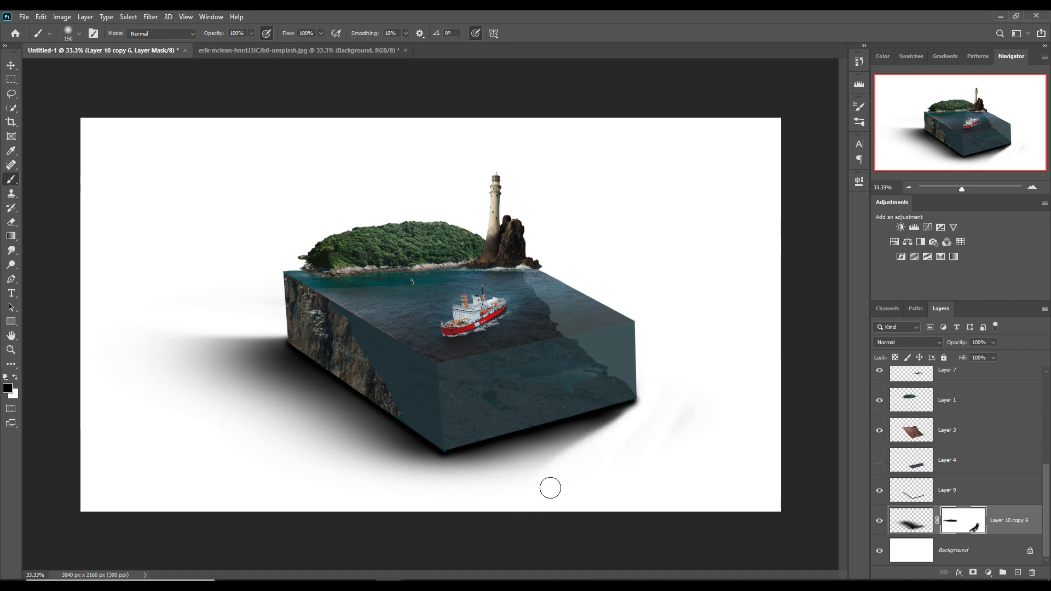
pyautogui.moveTo(622, 430); pyautogui.dragTo(554, 490)
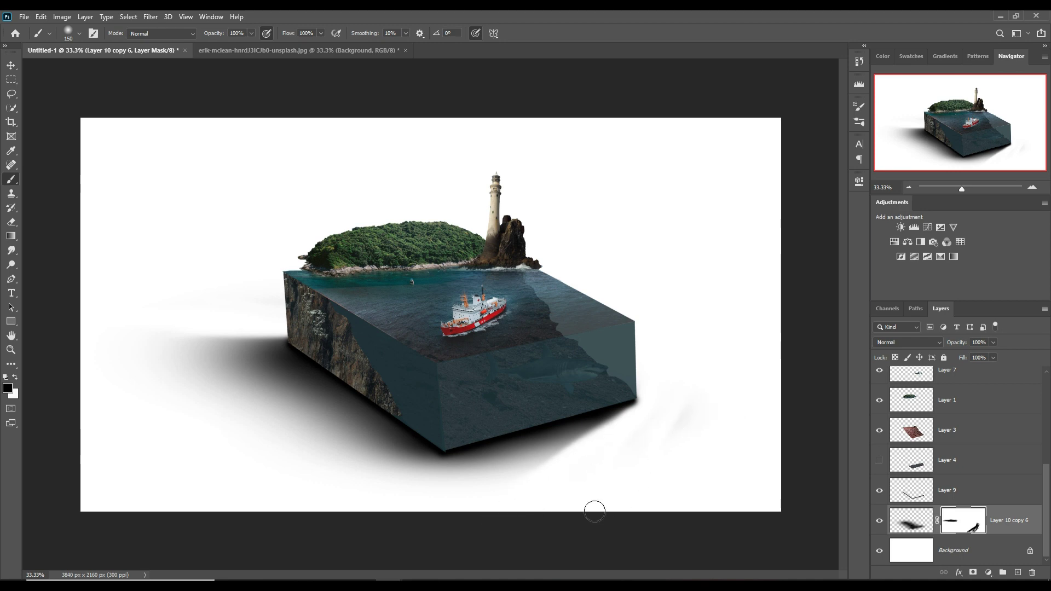
pyautogui.moveTo(711, 498); pyautogui.dragTo(761, 464)
# Step: Bring the lens-flare image into the document and move its layer to the top
pyautogui.press('v')
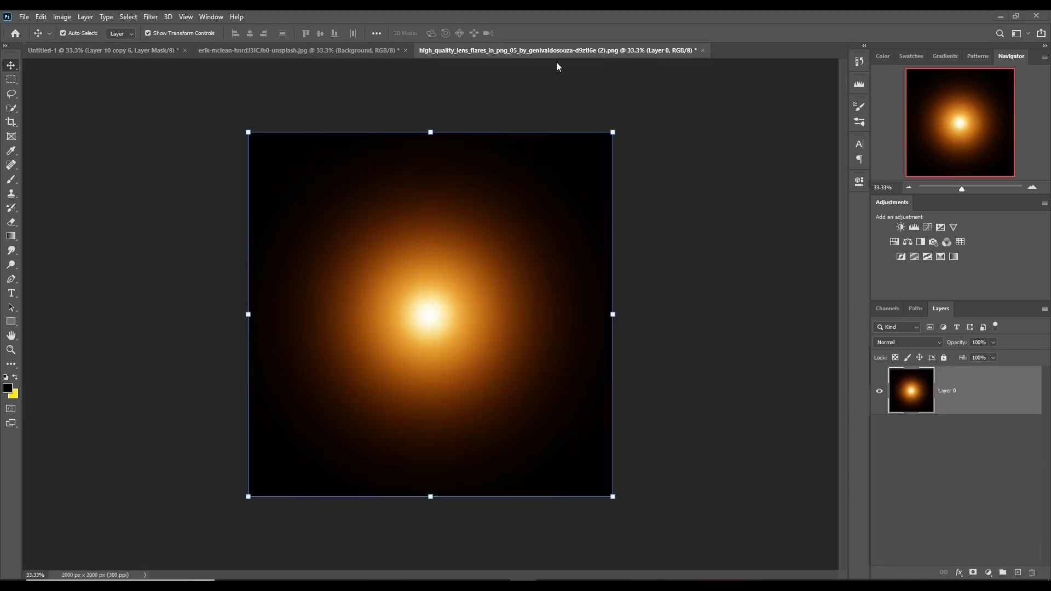
pyautogui.moveTo(557, 55)
pyautogui.mouseDown()
pyautogui.moveTo(585, 103)
pyautogui.moveTo(856, 152)
pyautogui.mouseUp()
pyautogui.moveTo(898, 275); pyautogui.dragTo(649, 173)
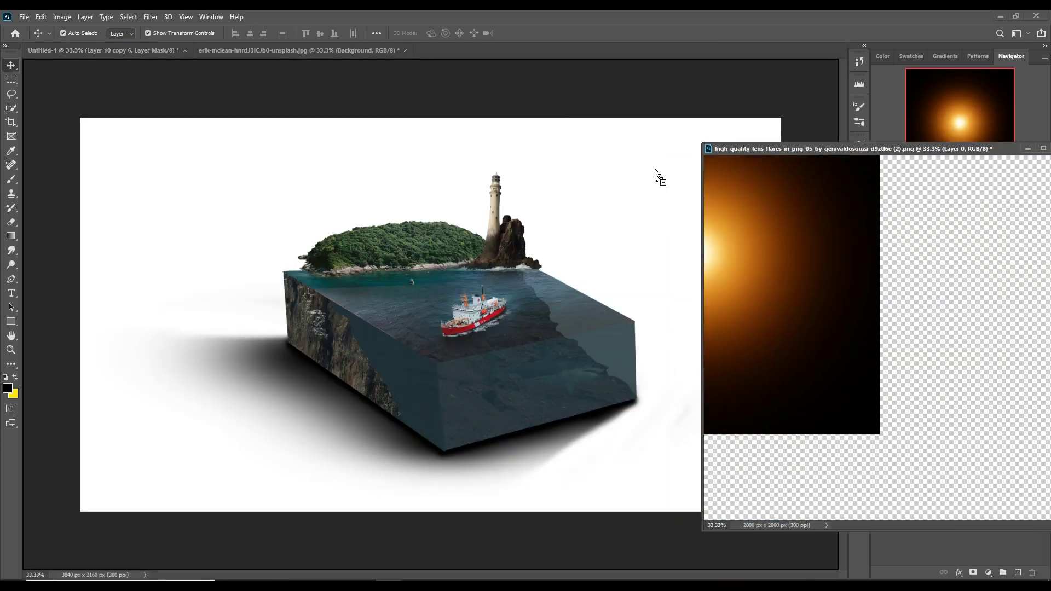
pyautogui.click(1027, 149)
pyautogui.moveTo(952, 544); pyautogui.dragTo(984, 368)
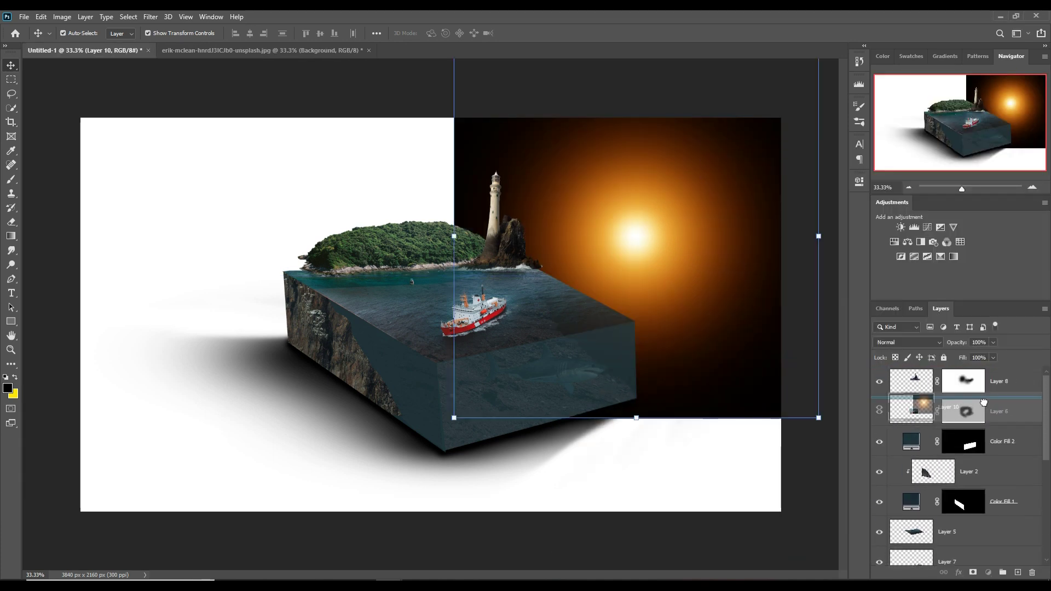
pyautogui.moveTo(984, 368); pyautogui.dragTo(984, 372)
# Step: Set the flare to Screen, scale it over the lighthouse rock, and stamp a merged layer
pyautogui.click(935, 342)
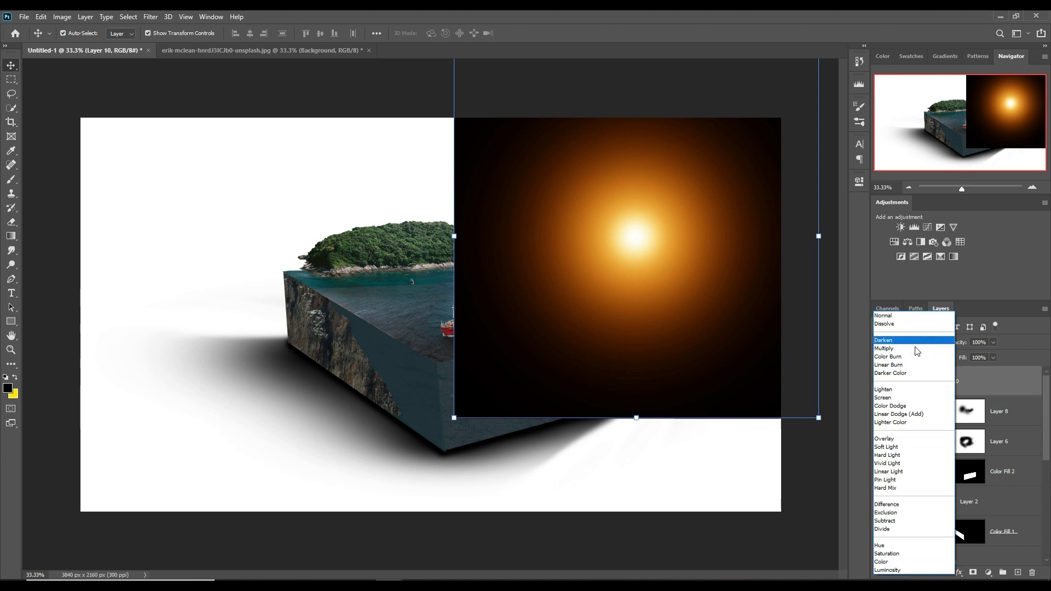
pyautogui.click(886, 399)
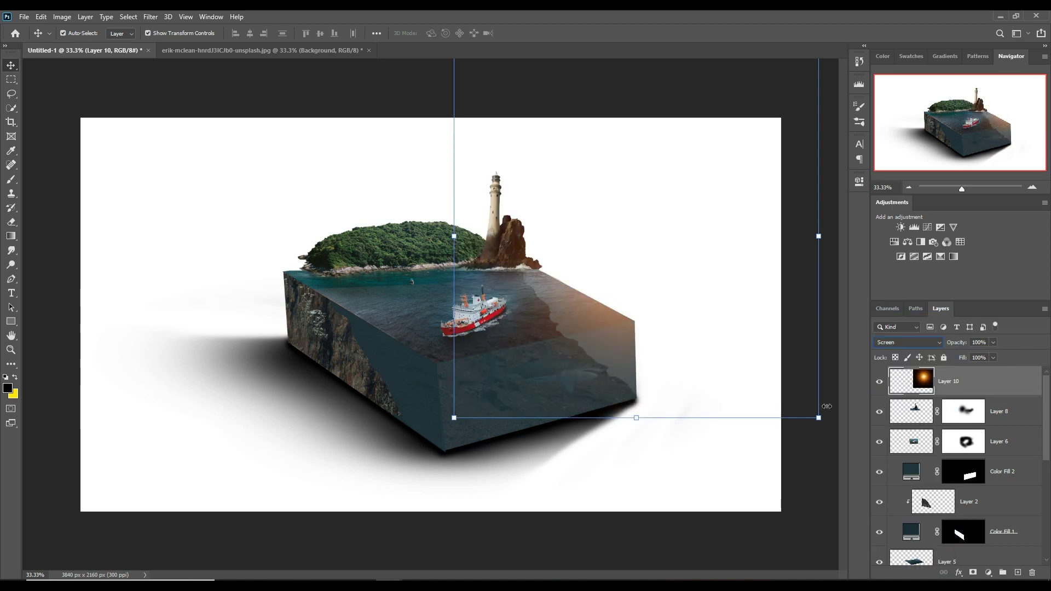
pyautogui.moveTo(825, 425); pyautogui.dragTo(717, 332)
pyautogui.moveTo(674, 247); pyautogui.dragTo(643, 281)
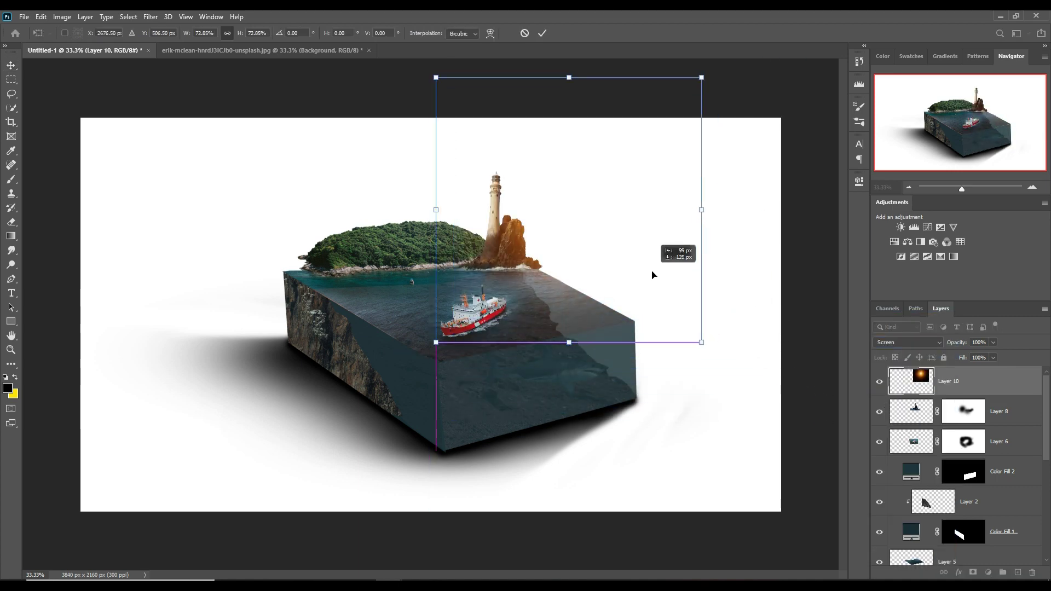
pyautogui.click(542, 33)
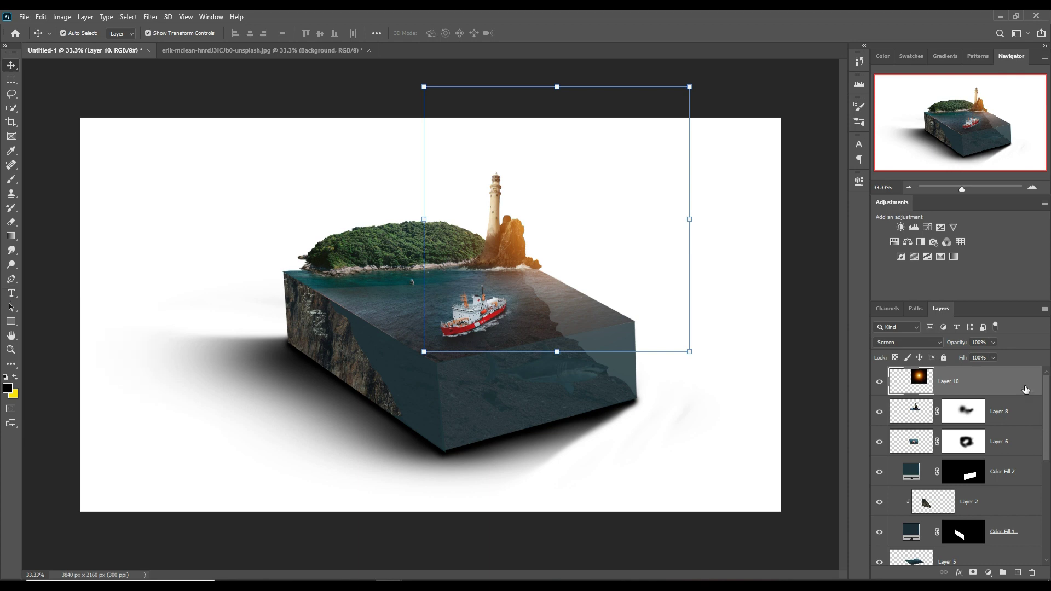
pyautogui.hotkey('shift', 'ctrl', 'alt', 'e')
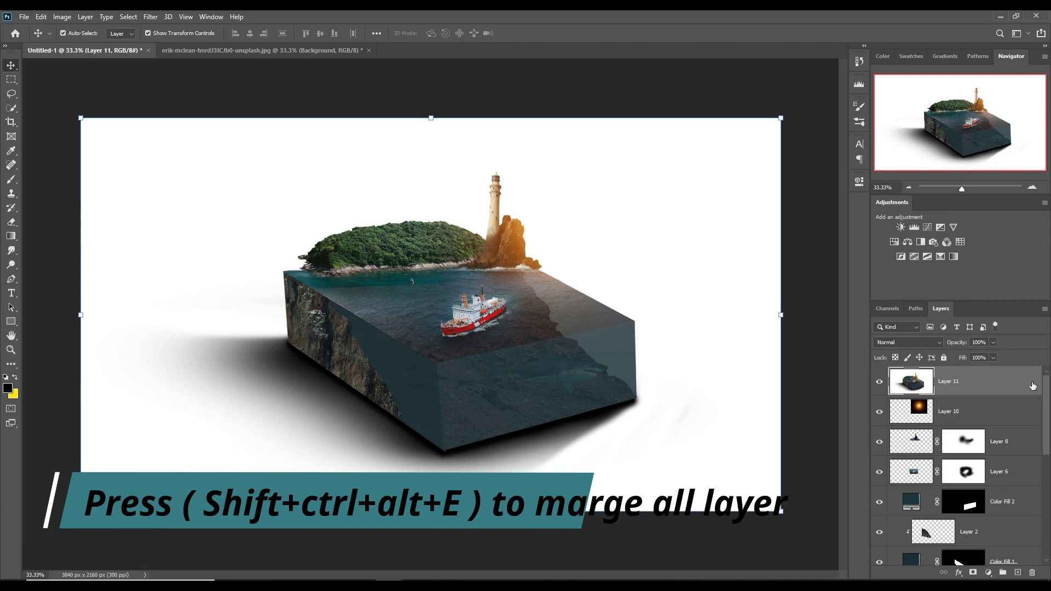
# Step: Convert the merged layer to a Smart Object and open the Camera Raw Filter
pyautogui.rightClick(1026, 386)
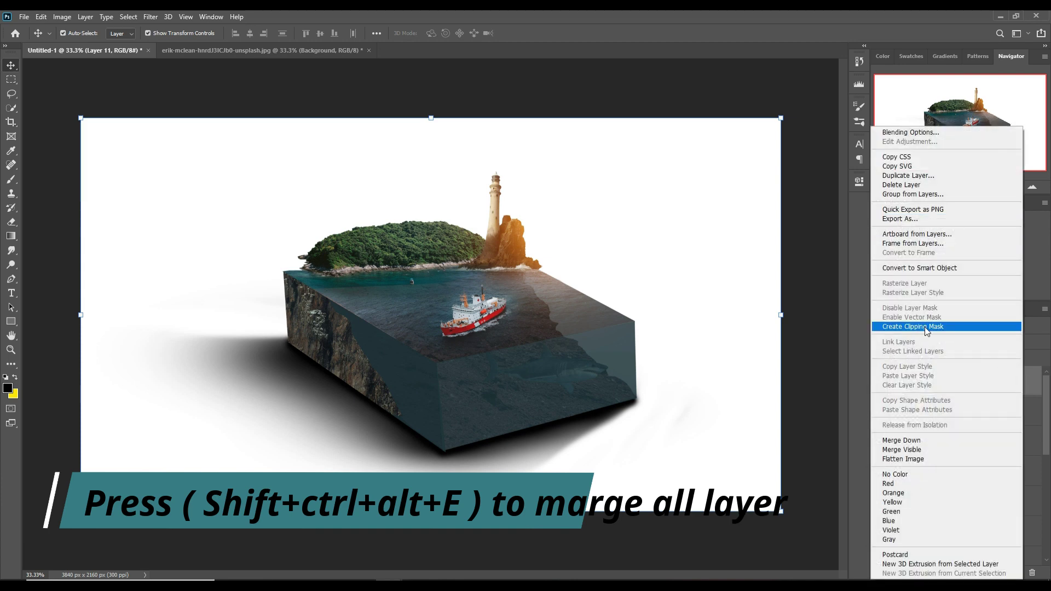
pyautogui.click(926, 268)
pyautogui.click(150, 17)
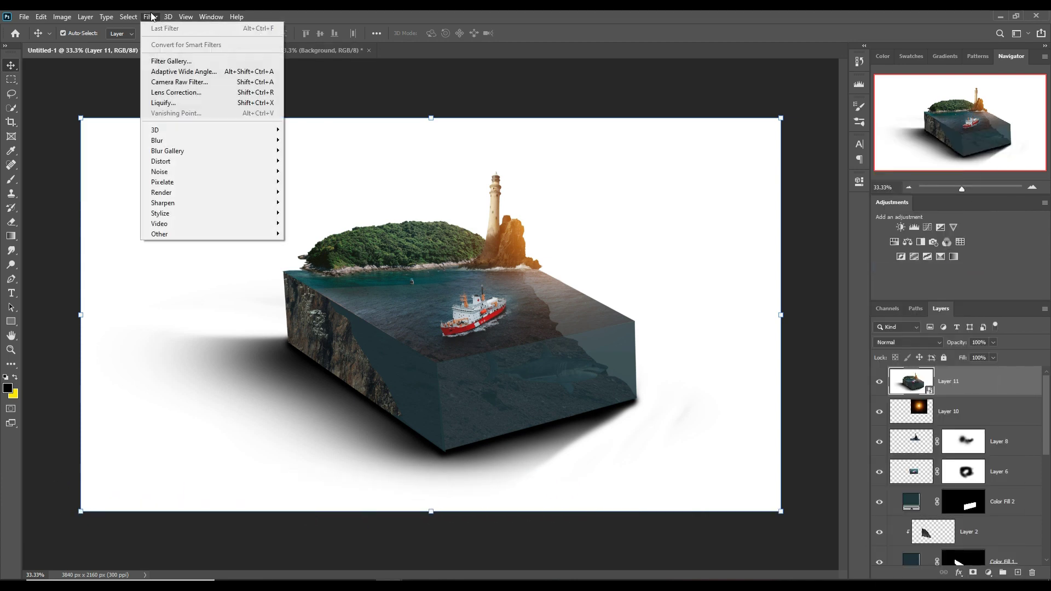
pyautogui.click(174, 82)
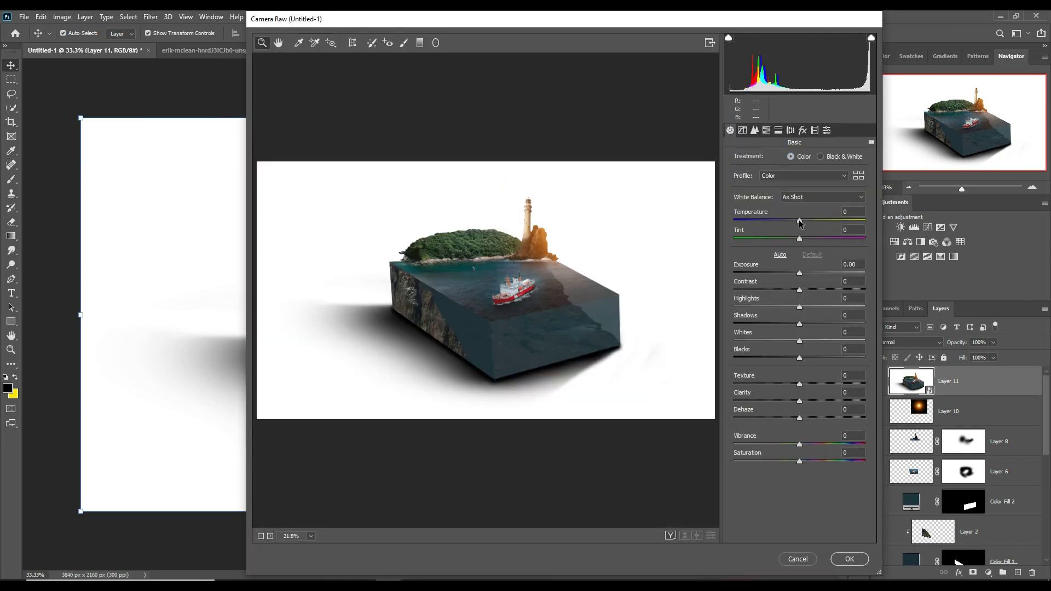
# Step: In HSL, boost blue saturation, shift blues toward teal, and enrich oranges and aquas
pyautogui.click(769, 131)
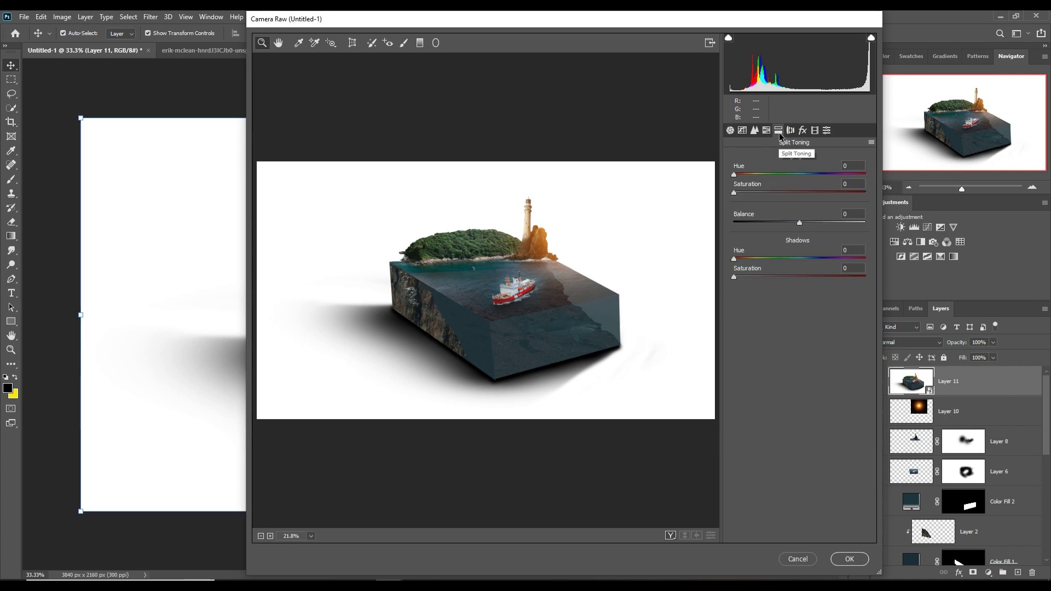
pyautogui.click(774, 162)
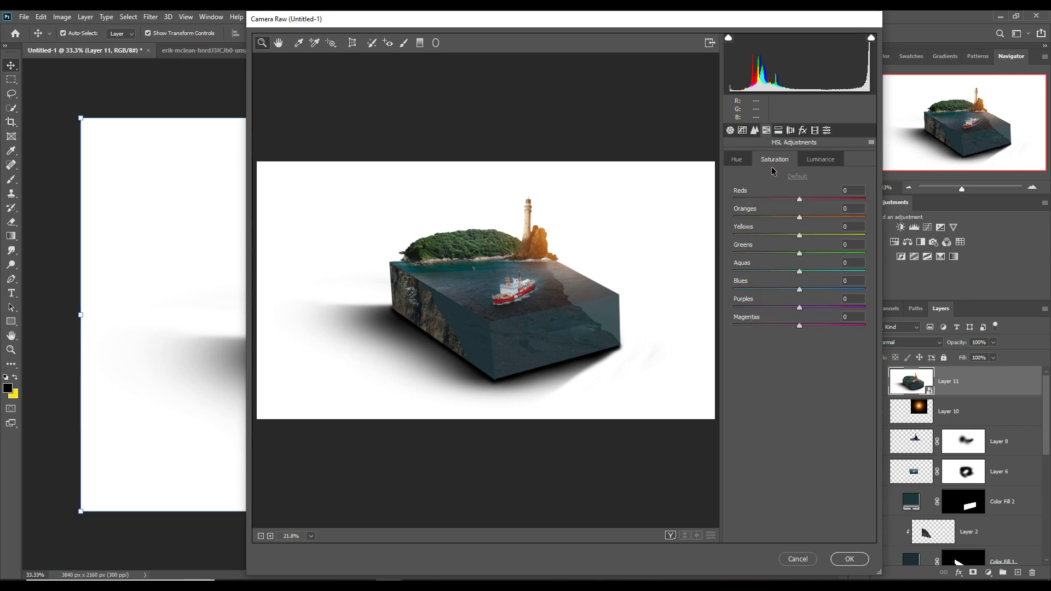
pyautogui.moveTo(800, 290); pyautogui.dragTo(847, 288)
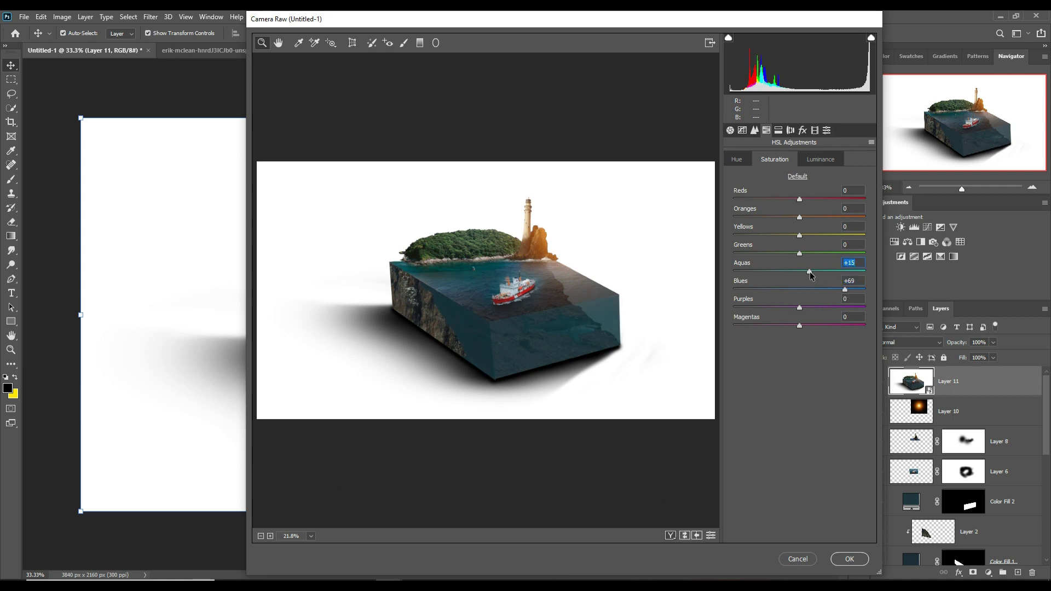
pyautogui.click(736, 159)
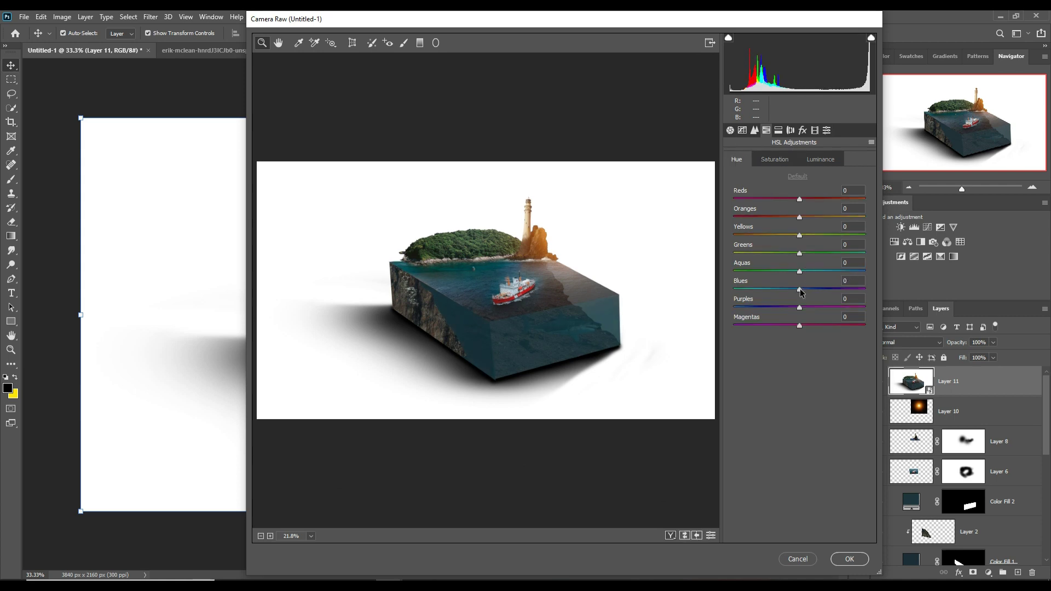
pyautogui.moveTo(800, 290); pyautogui.dragTo(782, 294)
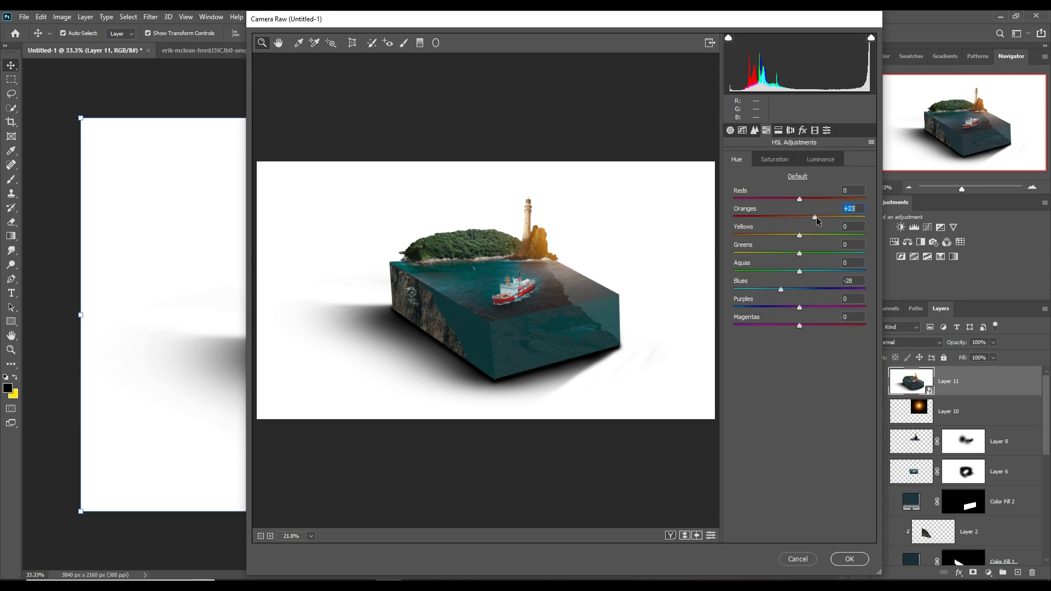
pyautogui.moveTo(815, 217)
pyautogui.mouseDown()
pyautogui.moveTo(790, 222)
pyautogui.moveTo(799, 217)
pyautogui.mouseUp()
pyautogui.click(775, 160)
pyautogui.moveTo(813, 217); pyautogui.dragTo(823, 216)
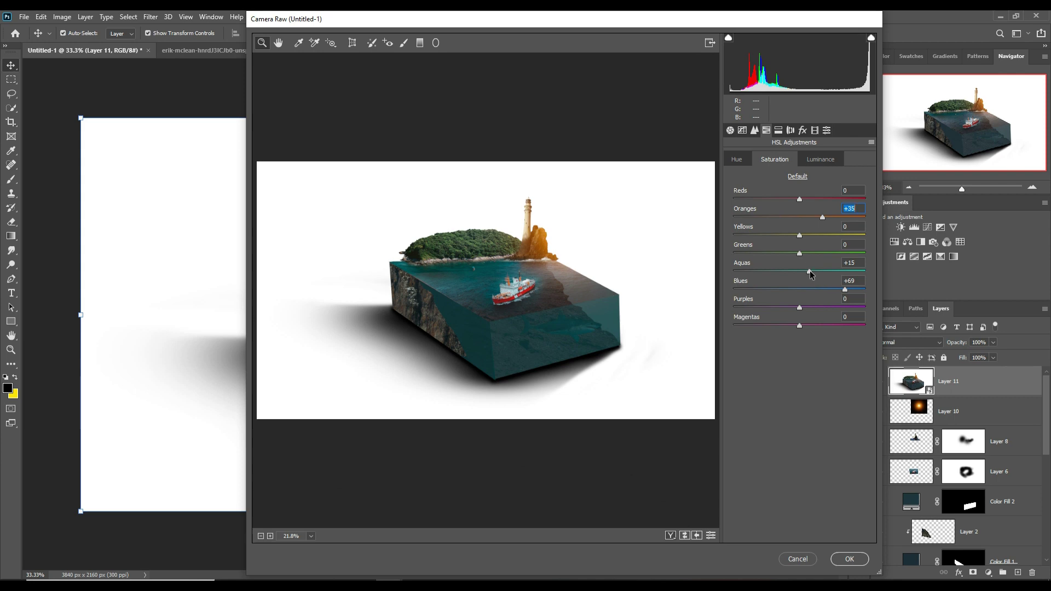
pyautogui.moveTo(810, 270); pyautogui.dragTo(813, 271)
# Step: Add sharpening, brighten the highlights on the tone curve, and apply the filter
pyautogui.click(754, 131)
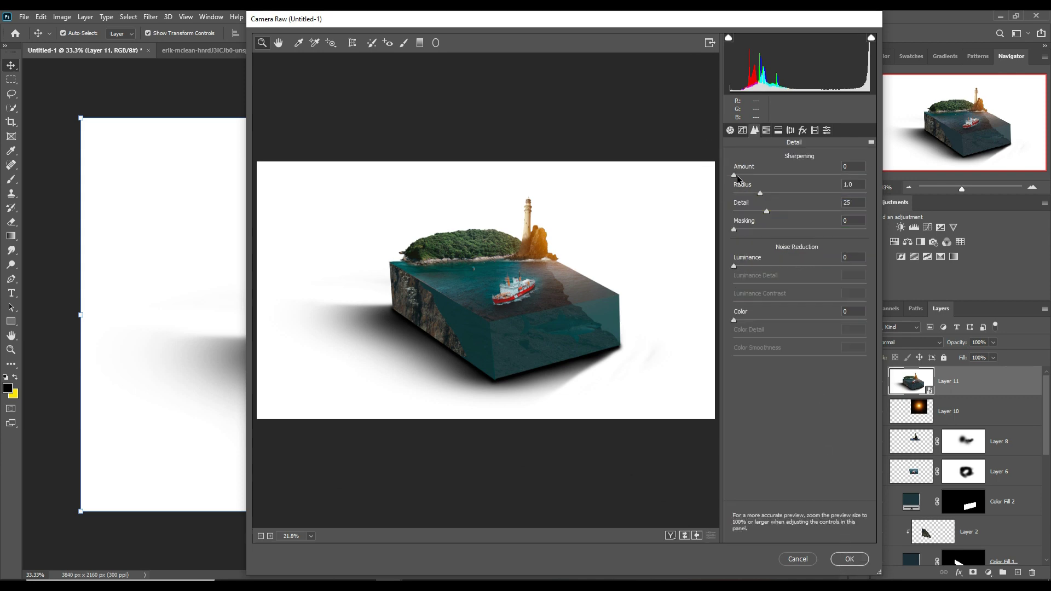
pyautogui.moveTo(735, 175); pyautogui.dragTo(779, 175)
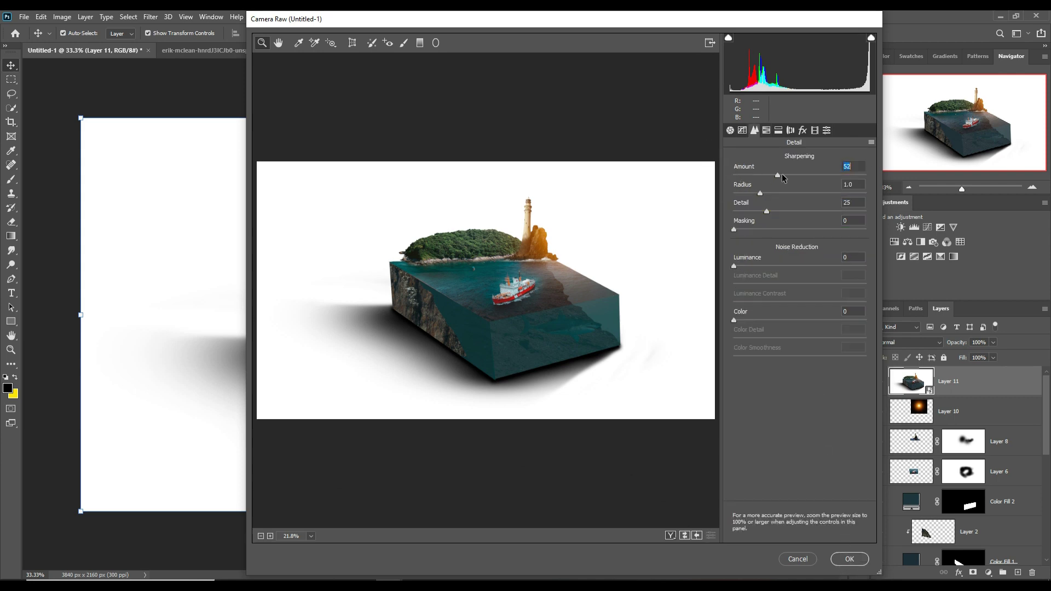
pyautogui.click(742, 132)
pyautogui.moveTo(802, 339); pyautogui.dragTo(801, 373)
pyautogui.click(848, 558)
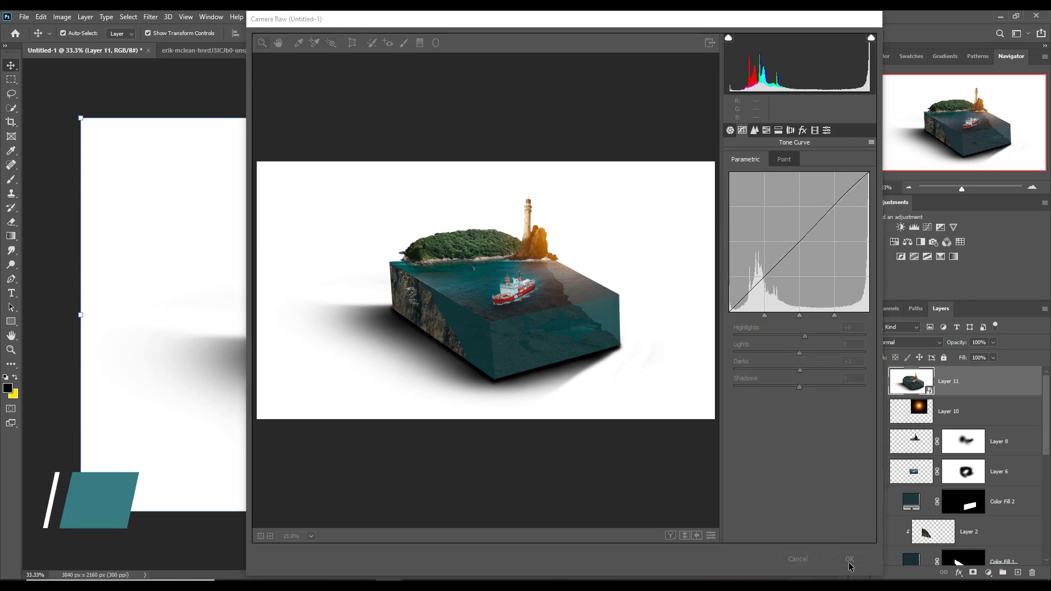